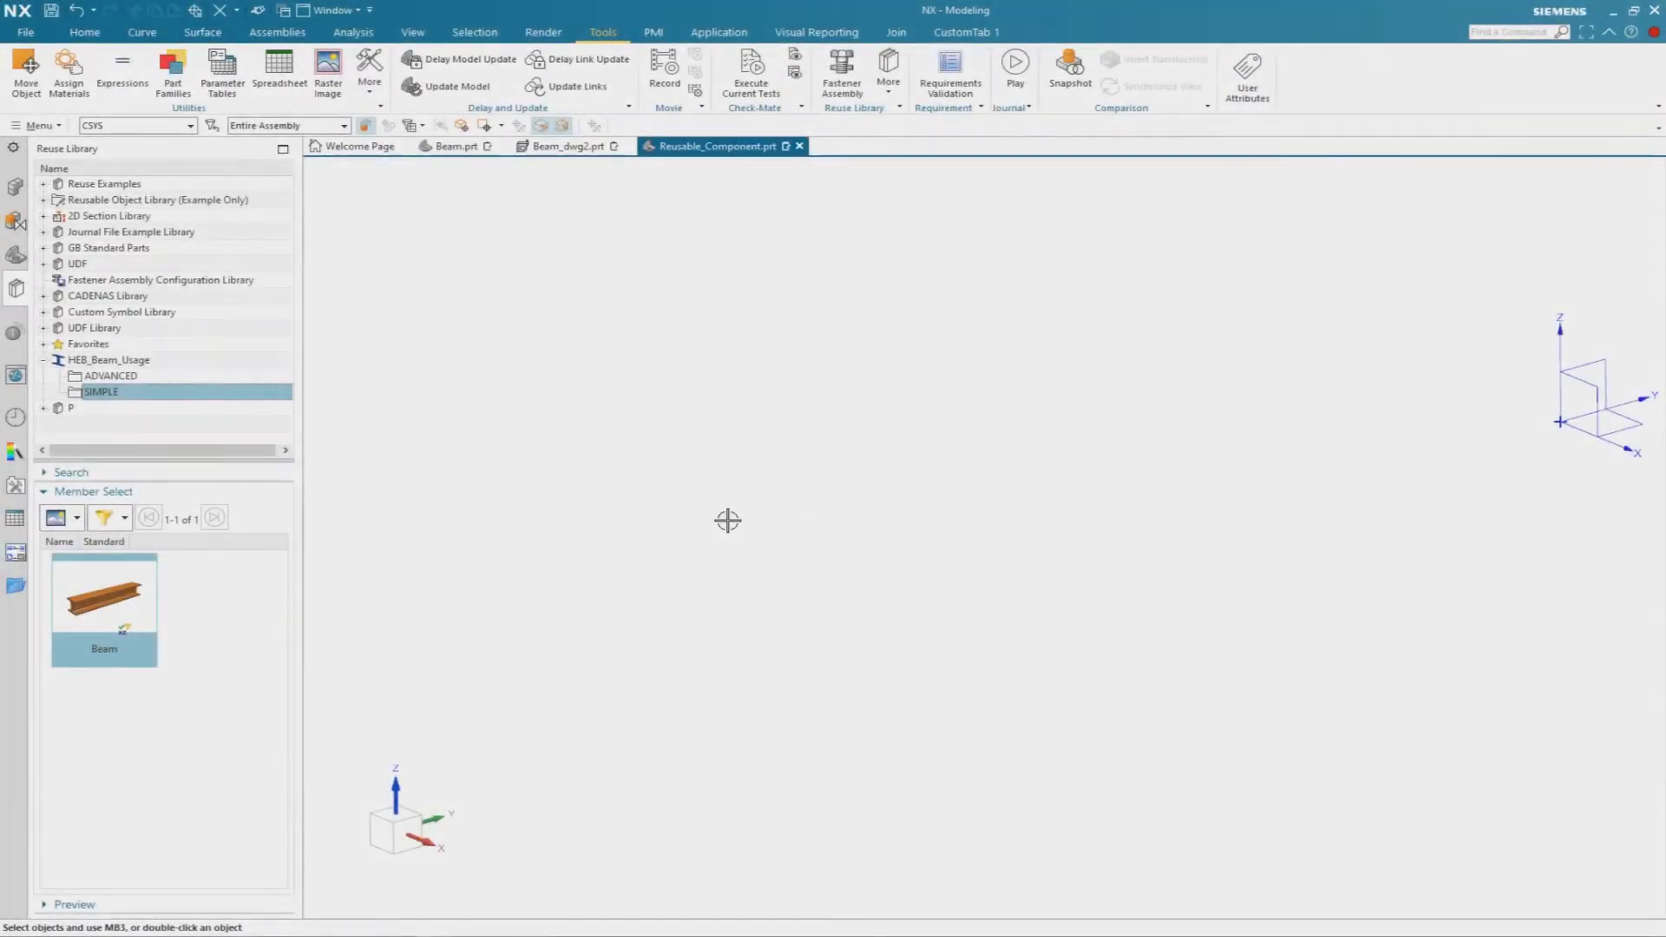
Place the Beam reusable part on the CSYS and set its Length slider to 2200
{"action": "left_click_drag", "start_coordinate": [122, 624], "coordinate": [1575, 430]}
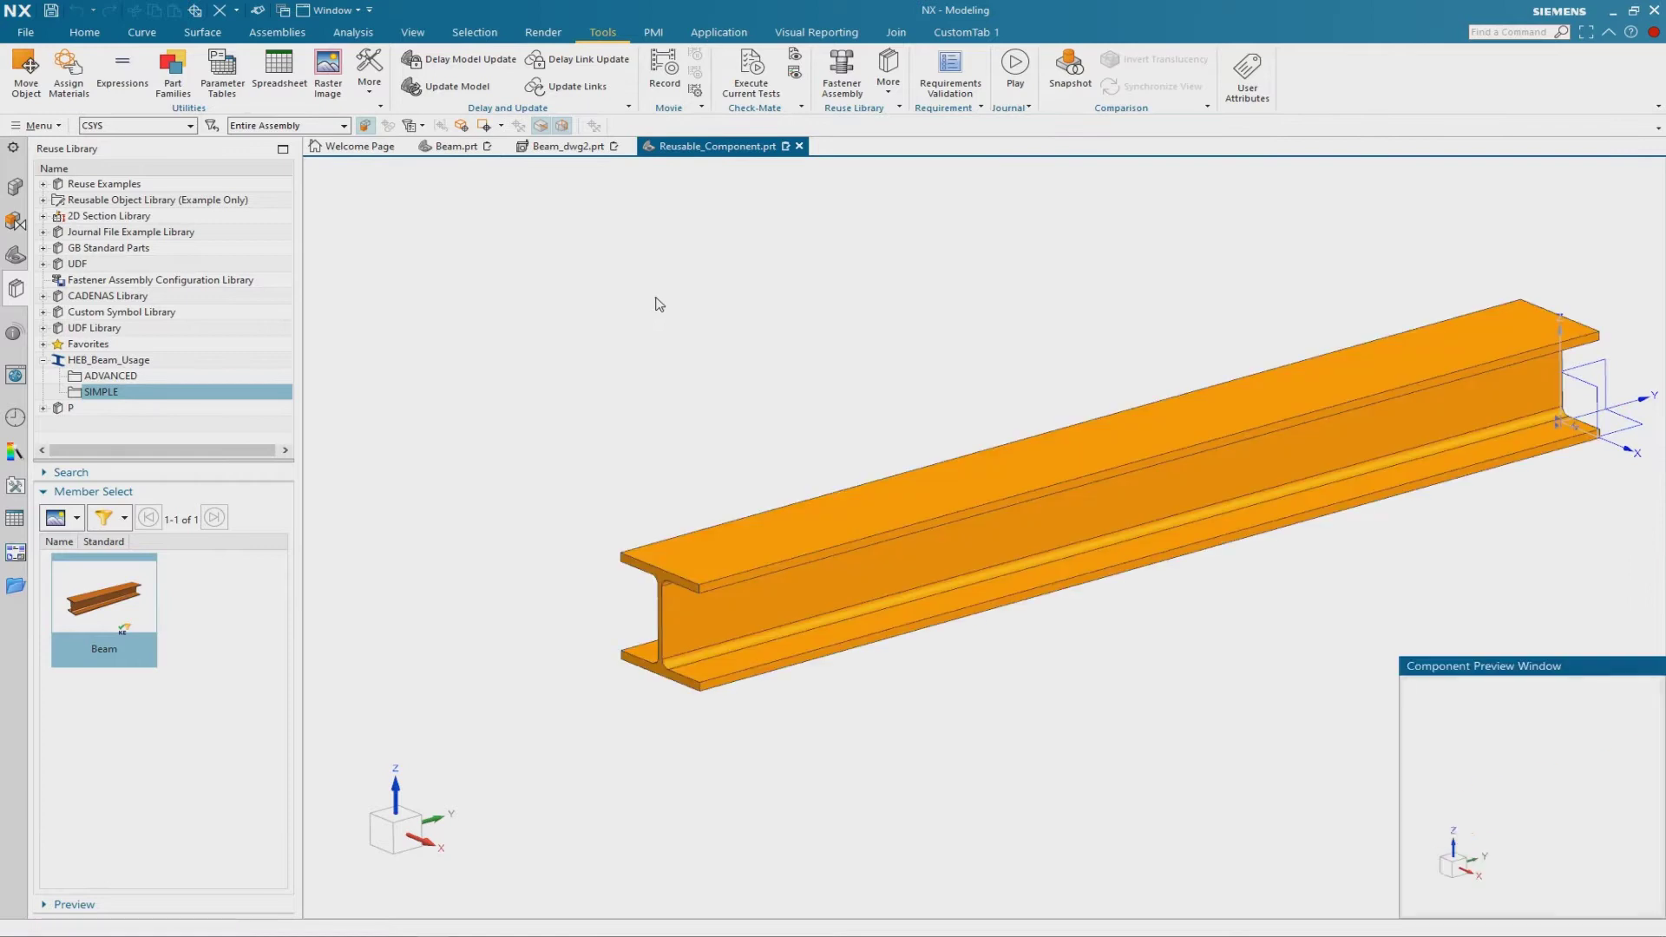
{"action": "scroll", "coordinate": [1465, 272], "scroll_direction": "down", "scroll_amount": 4}
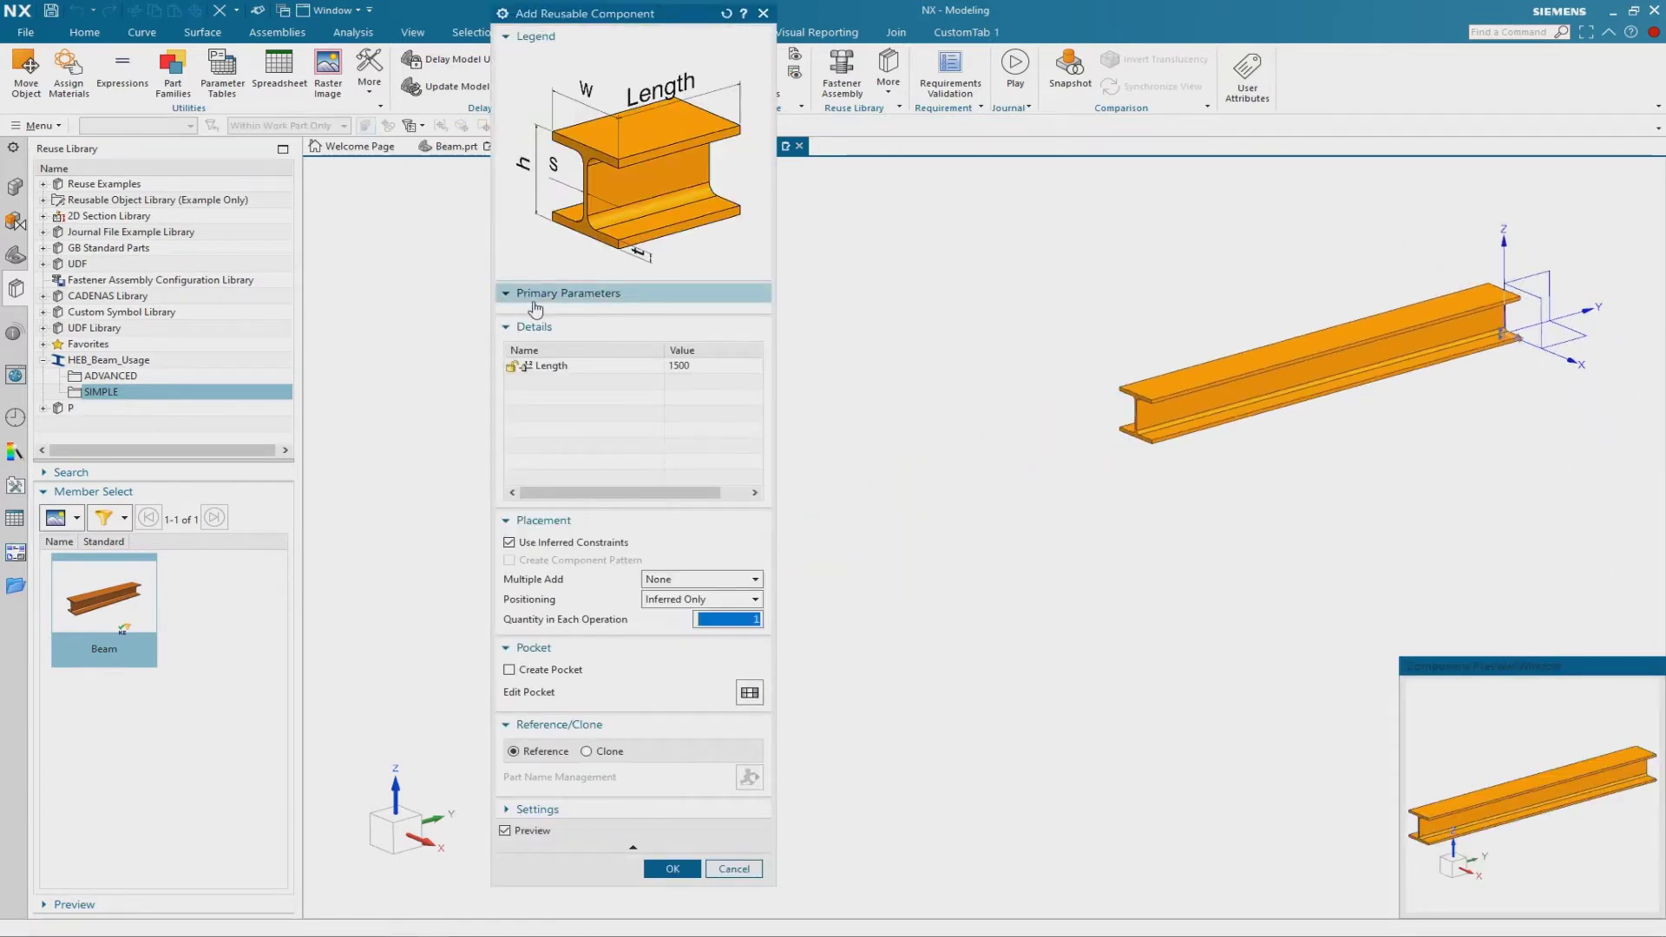
{"action": "left_click", "coordinate": [552, 365]}
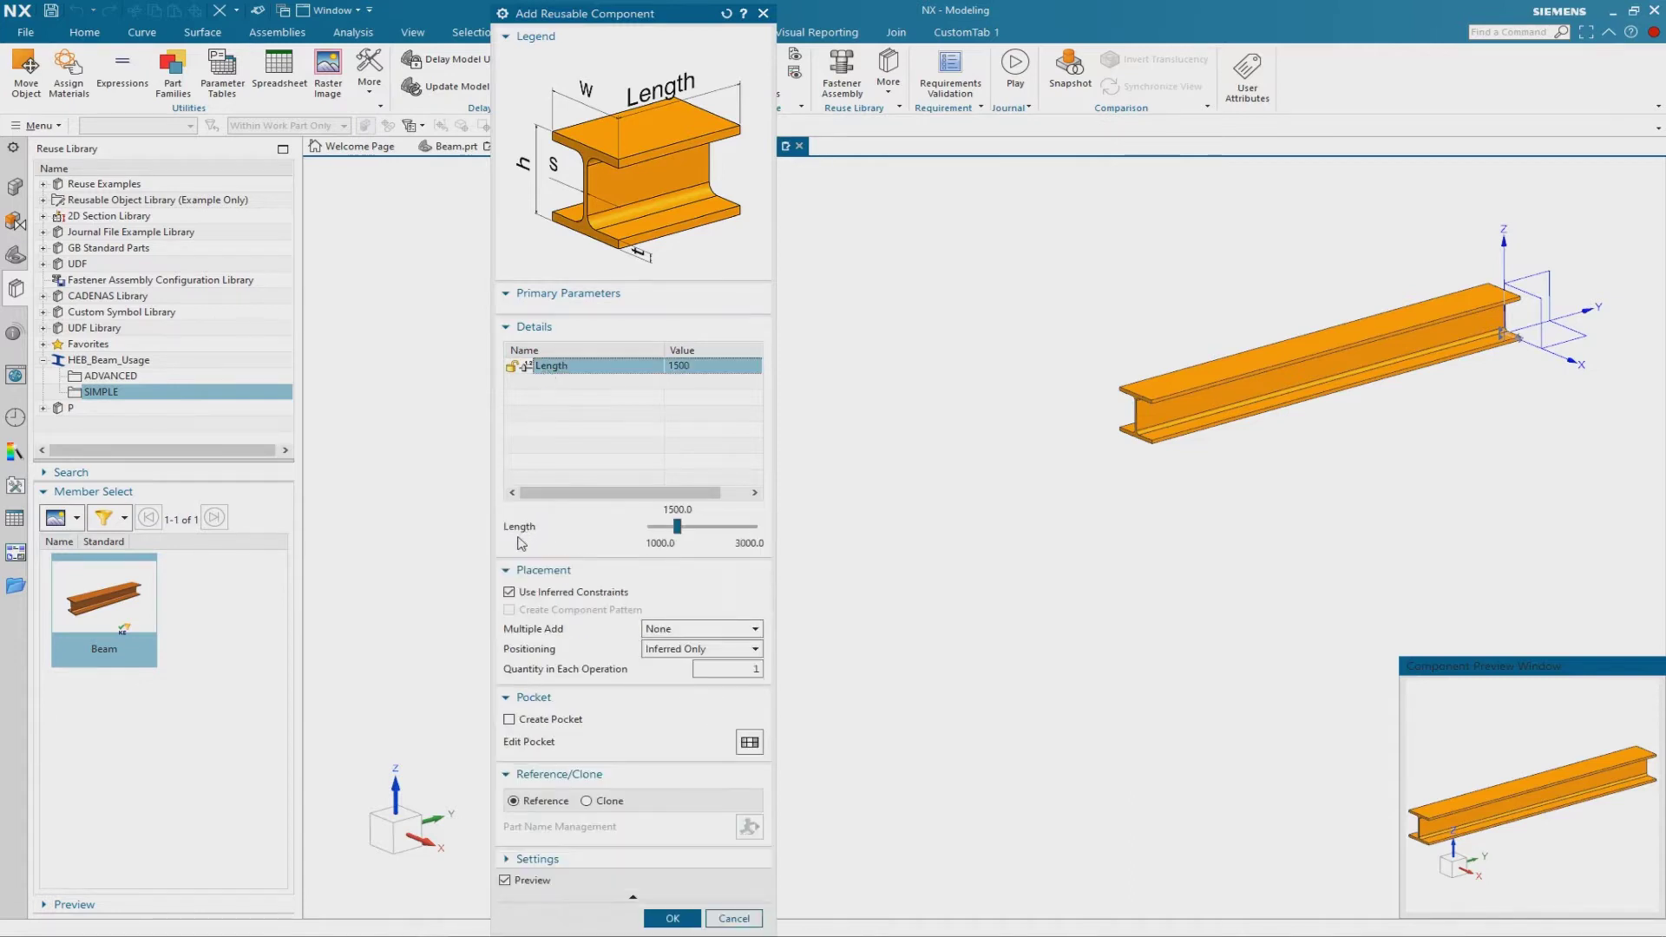
{"action": "left_click", "coordinate": [709, 534]}
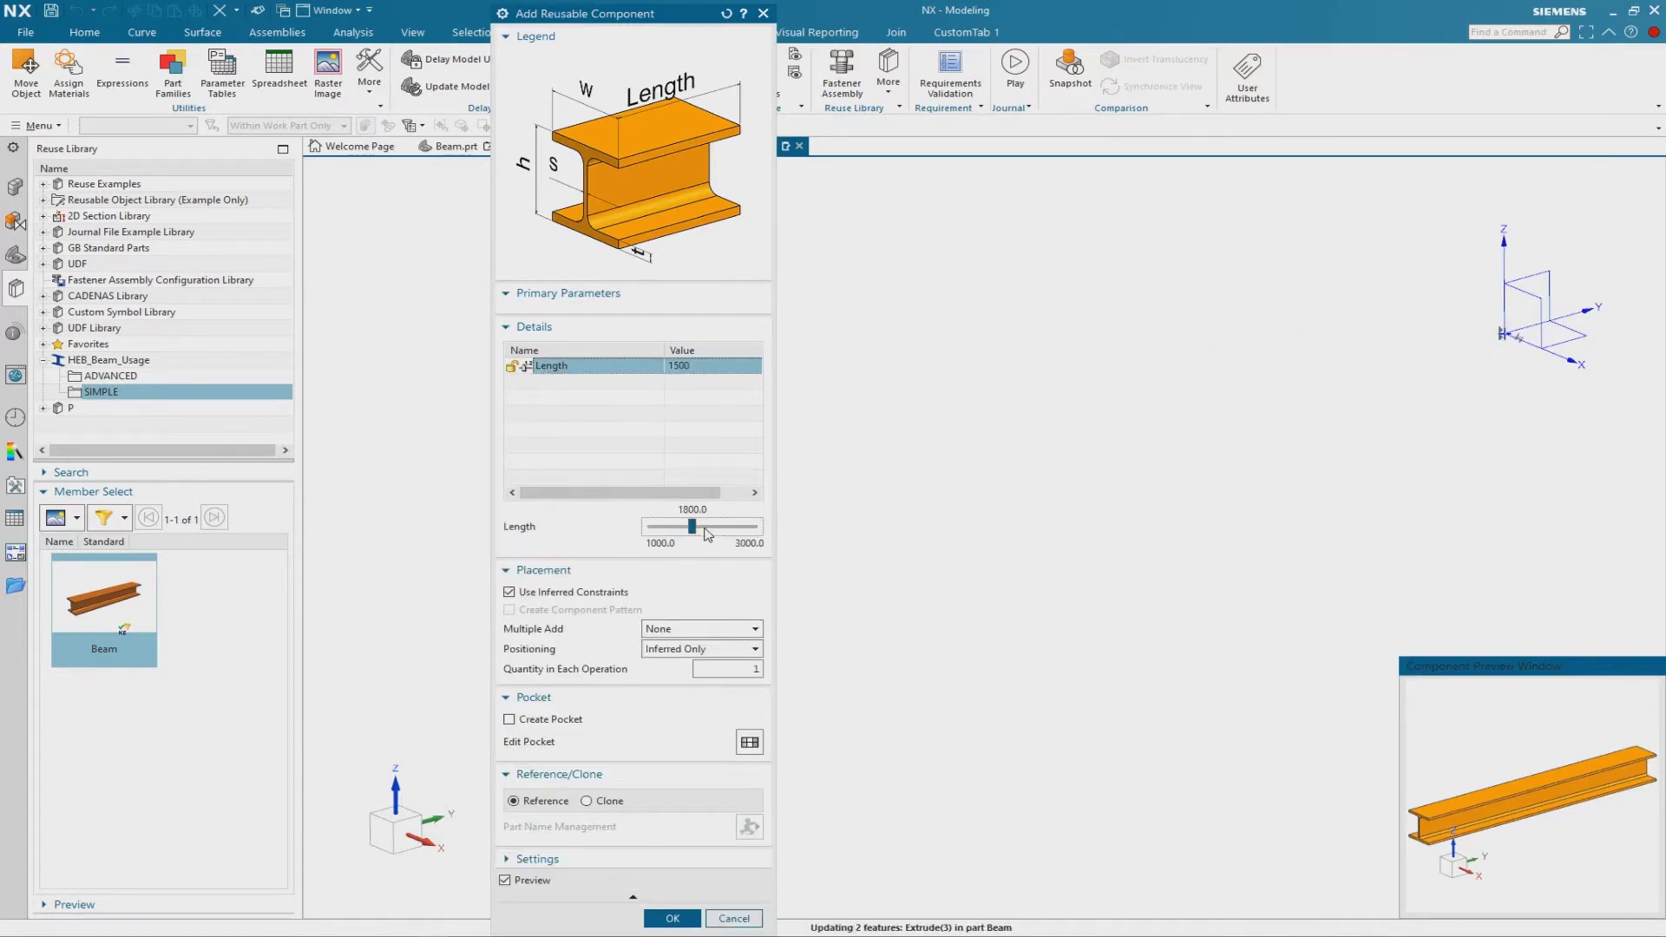
{"action": "left_click", "coordinate": [736, 531]}
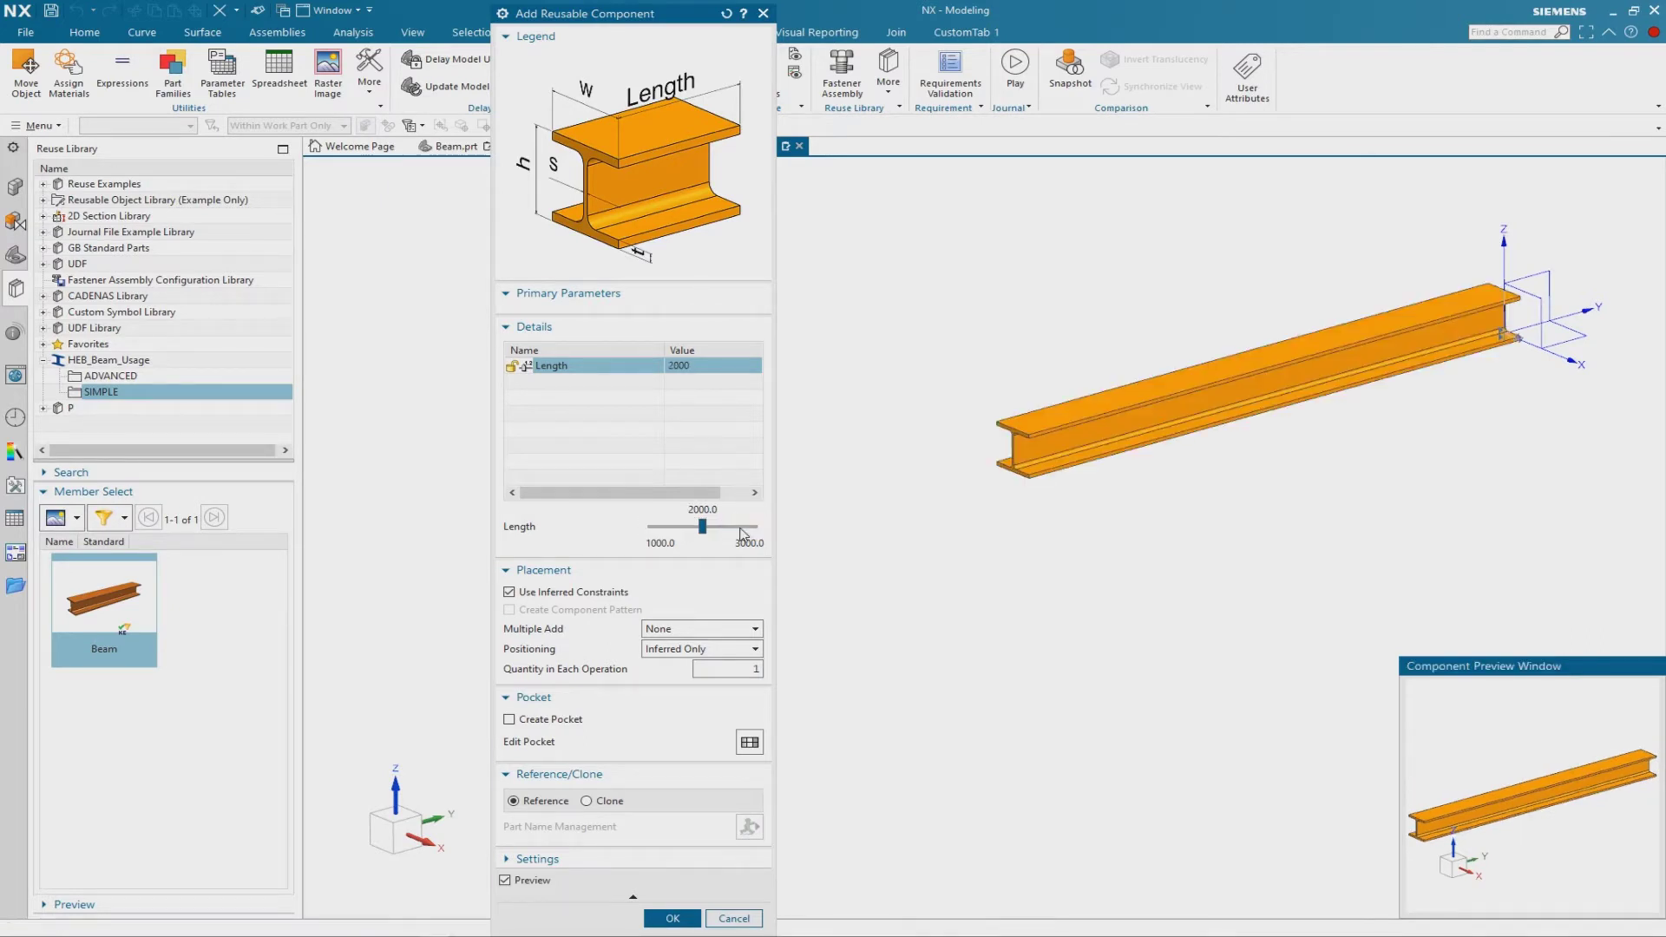
{"action": "left_click", "coordinate": [741, 531]}
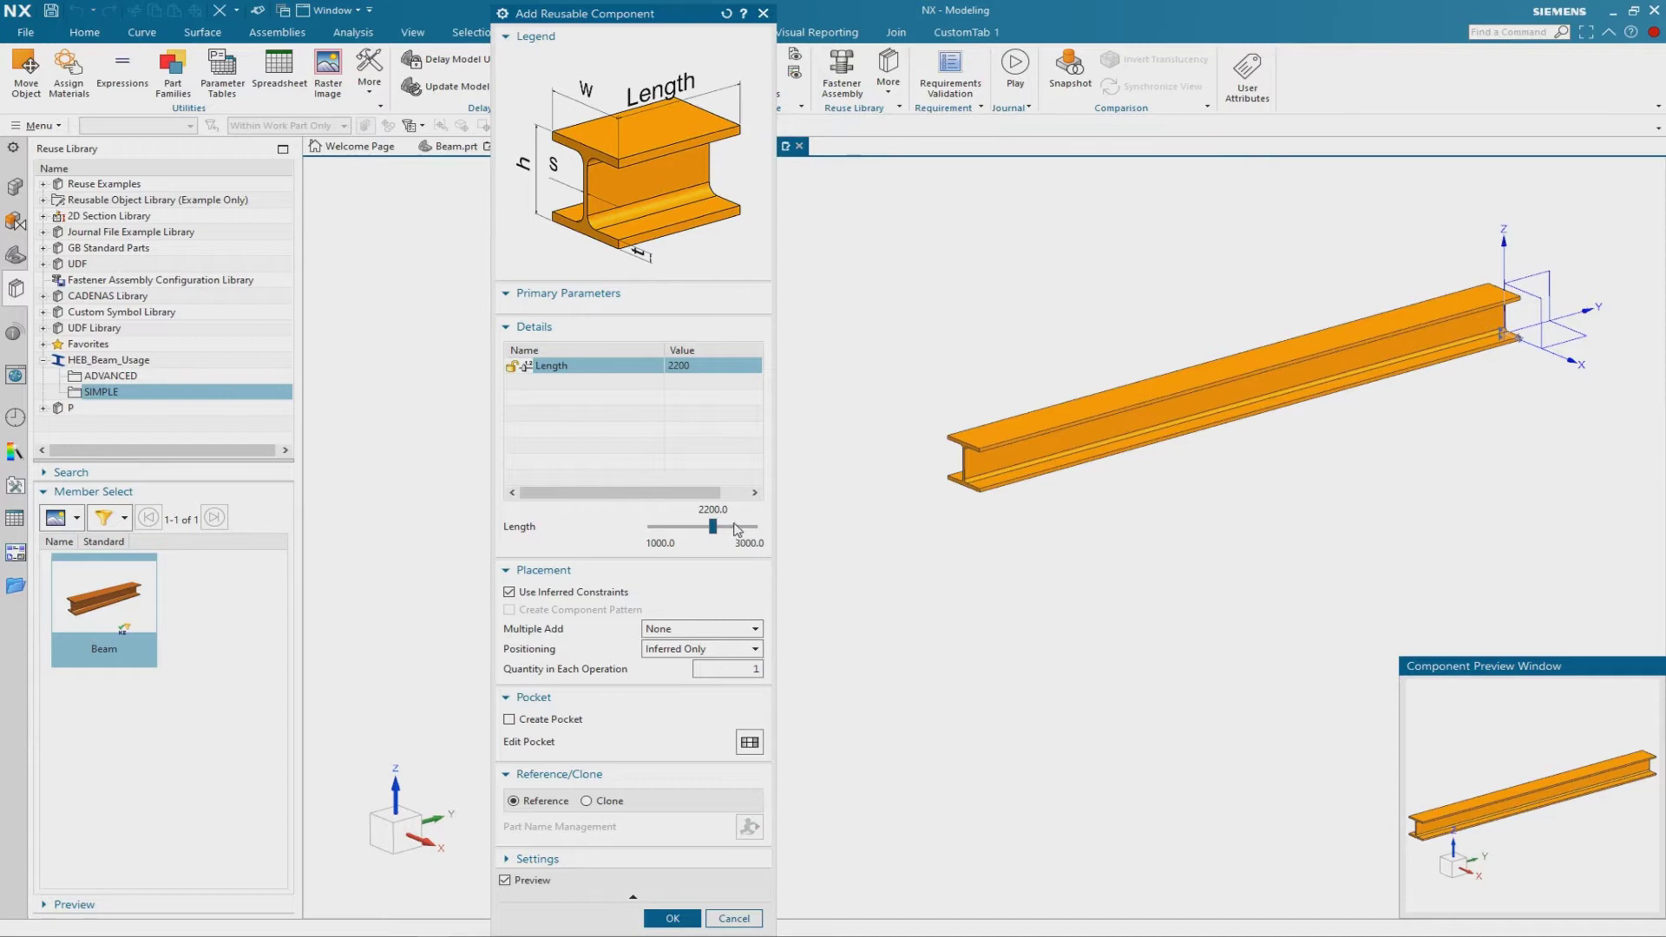
{"action": "left_click", "coordinate": [664, 916]}
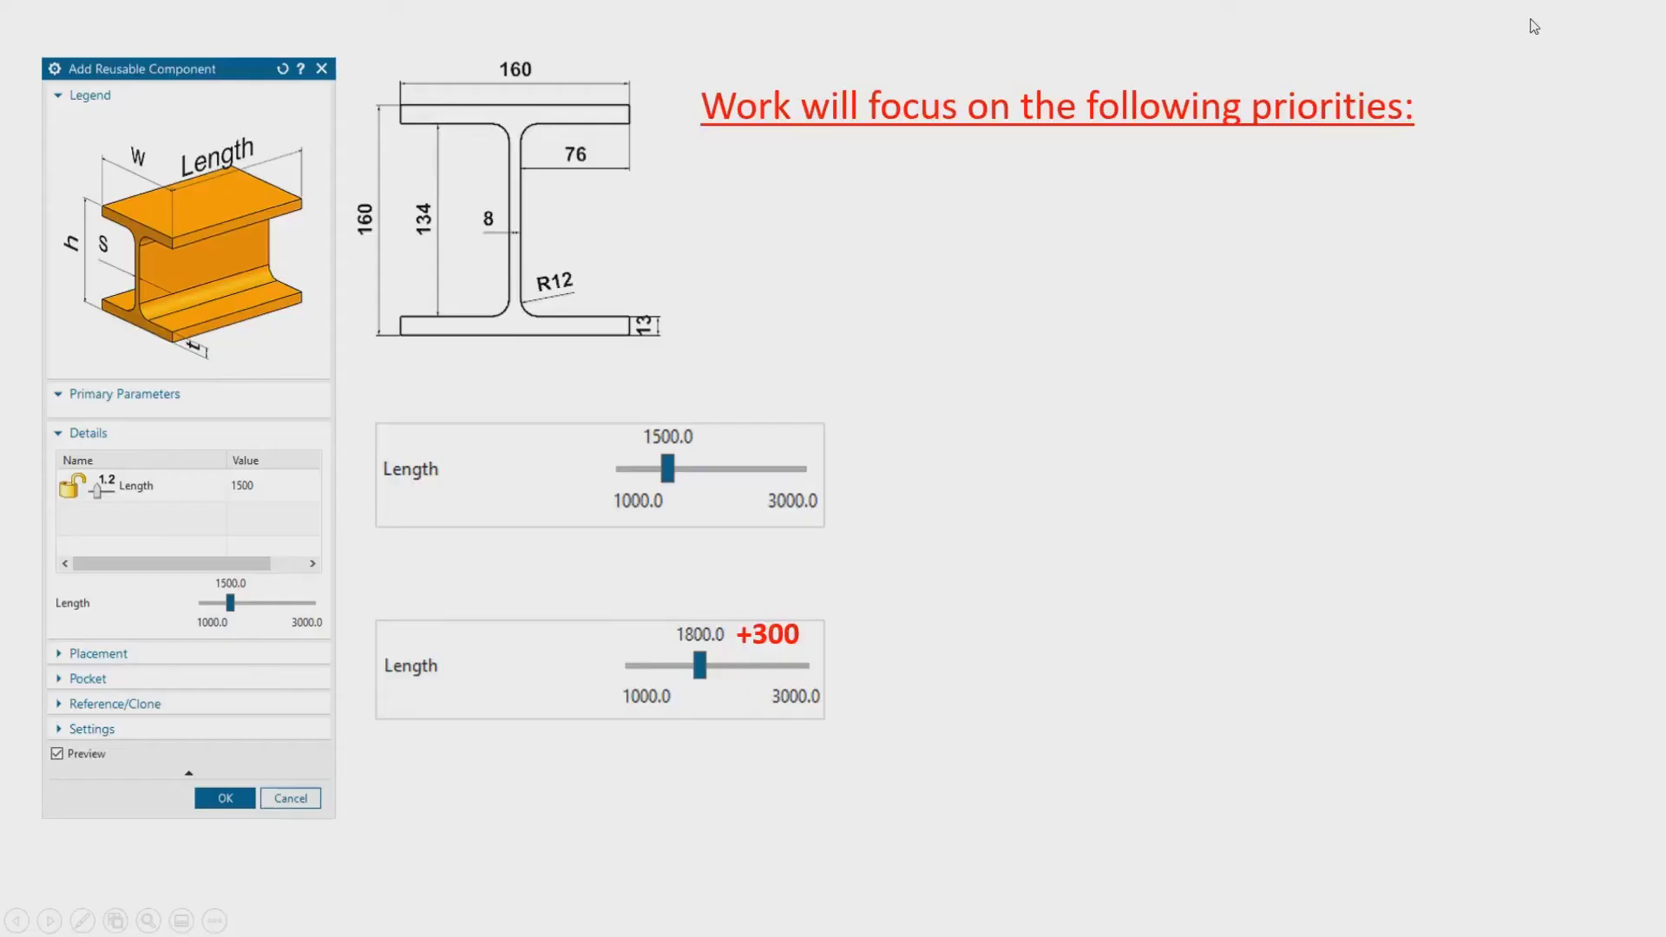
Advance the slide to show the note about using a single beam profile
{"action": "key", "text": "Right"}
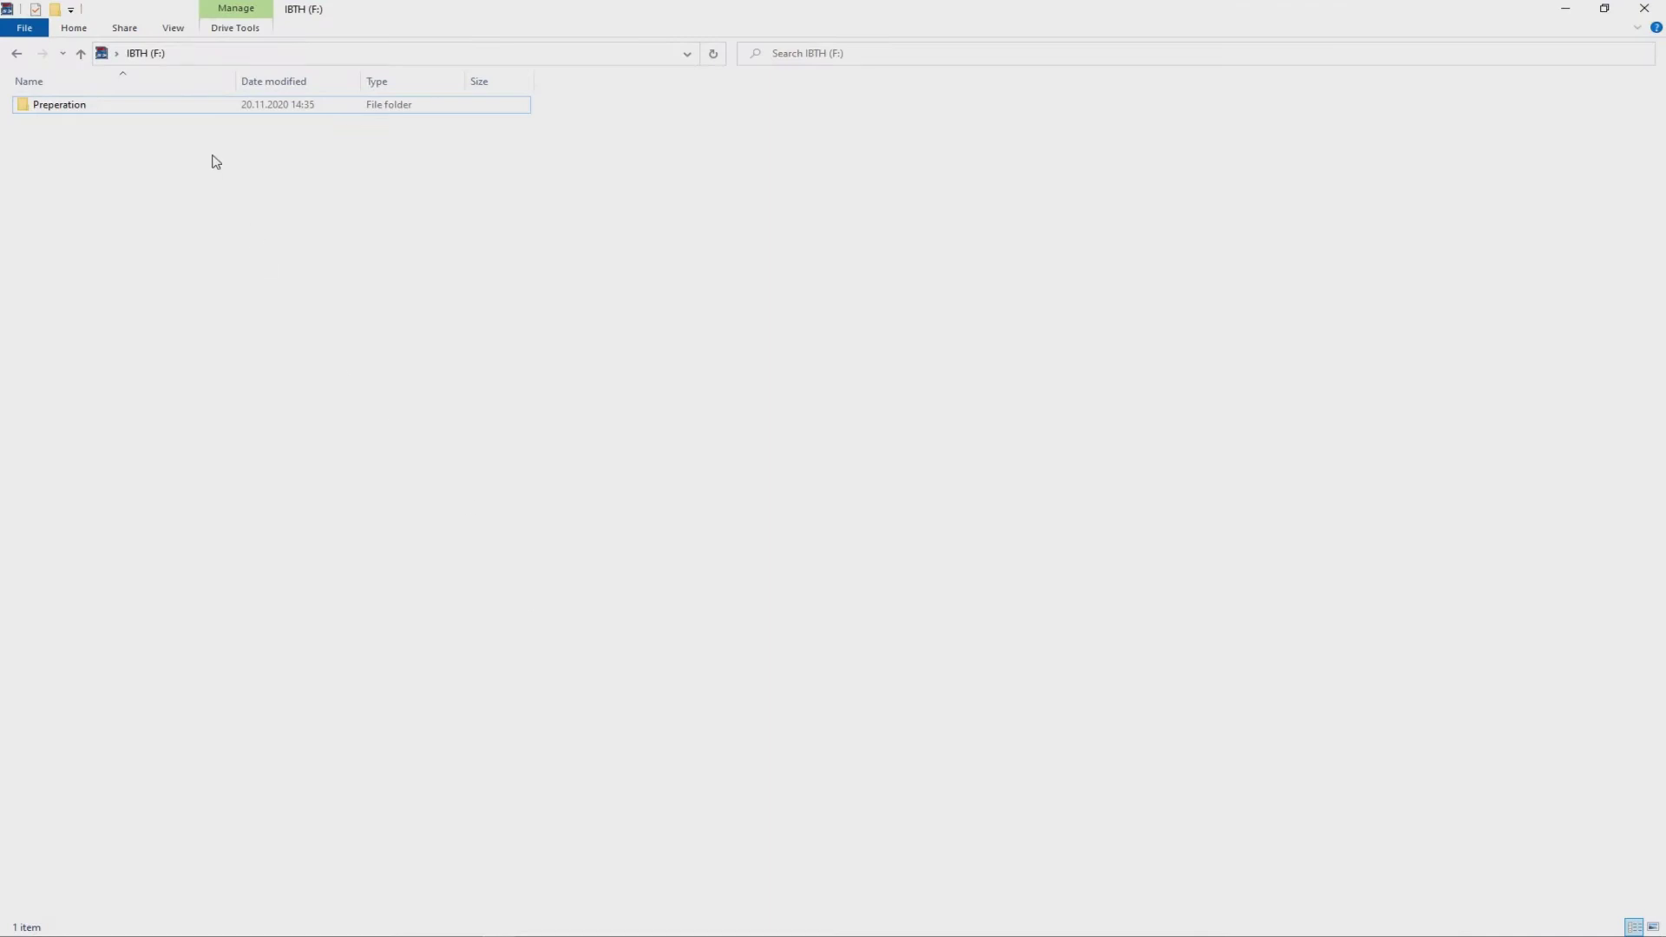
Create a folder named 'Beam' on the IBTH (F:) drive next to Preperation
{"action": "right_click", "coordinate": [190, 192]}
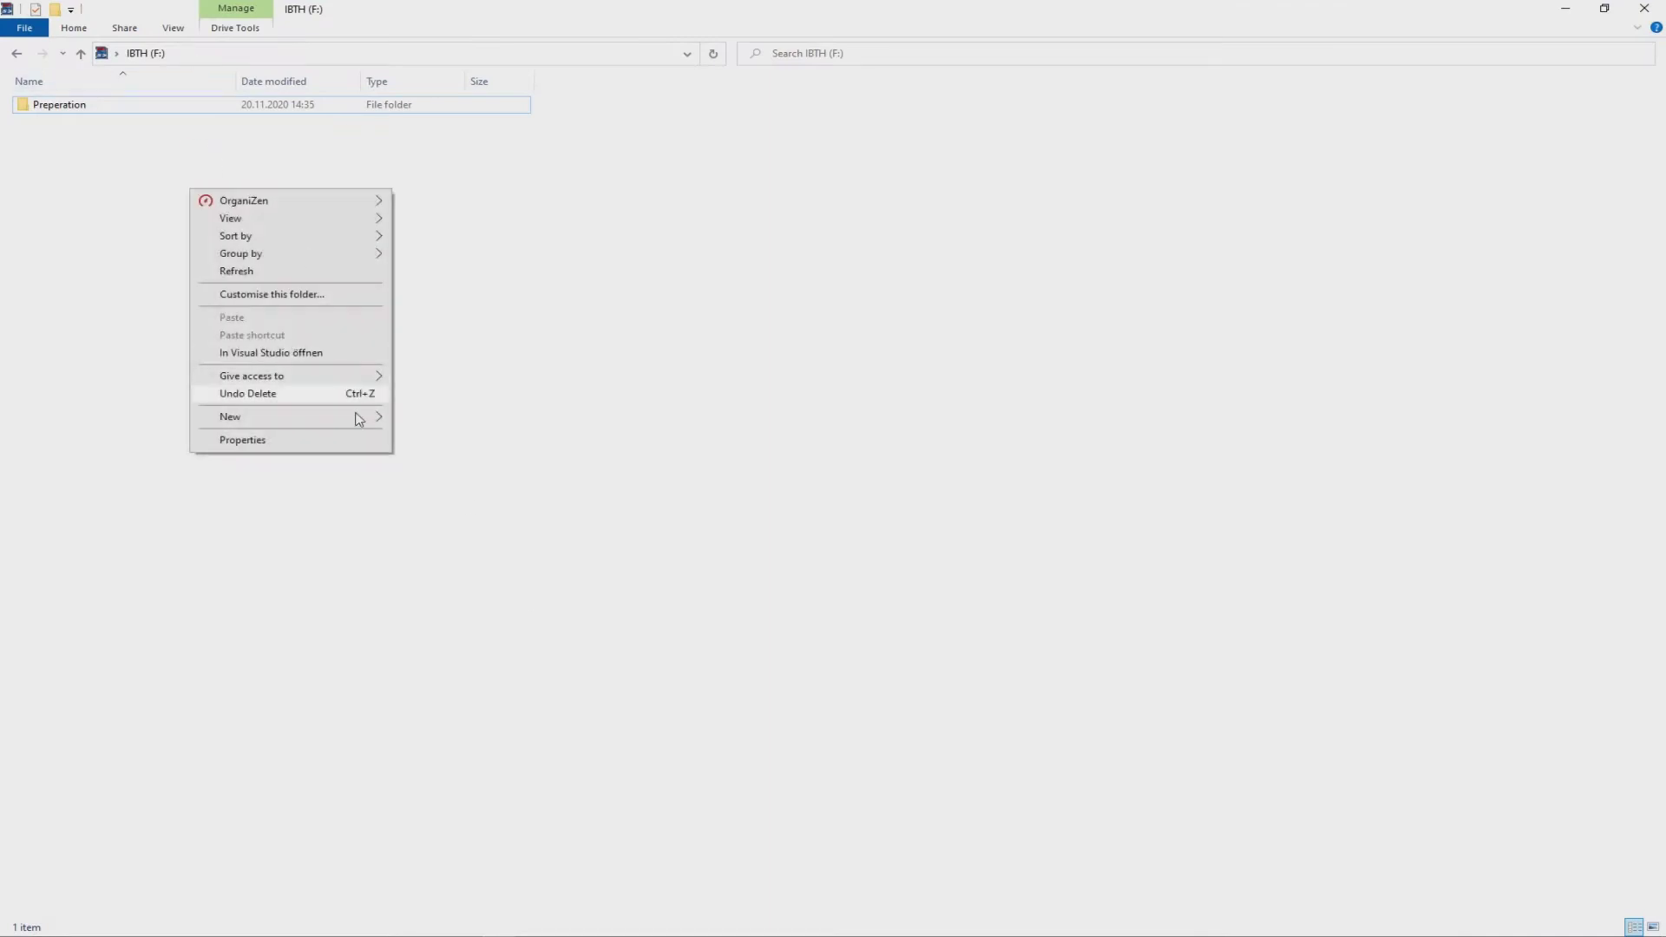
{"action": "left_click", "coordinate": [401, 420]}
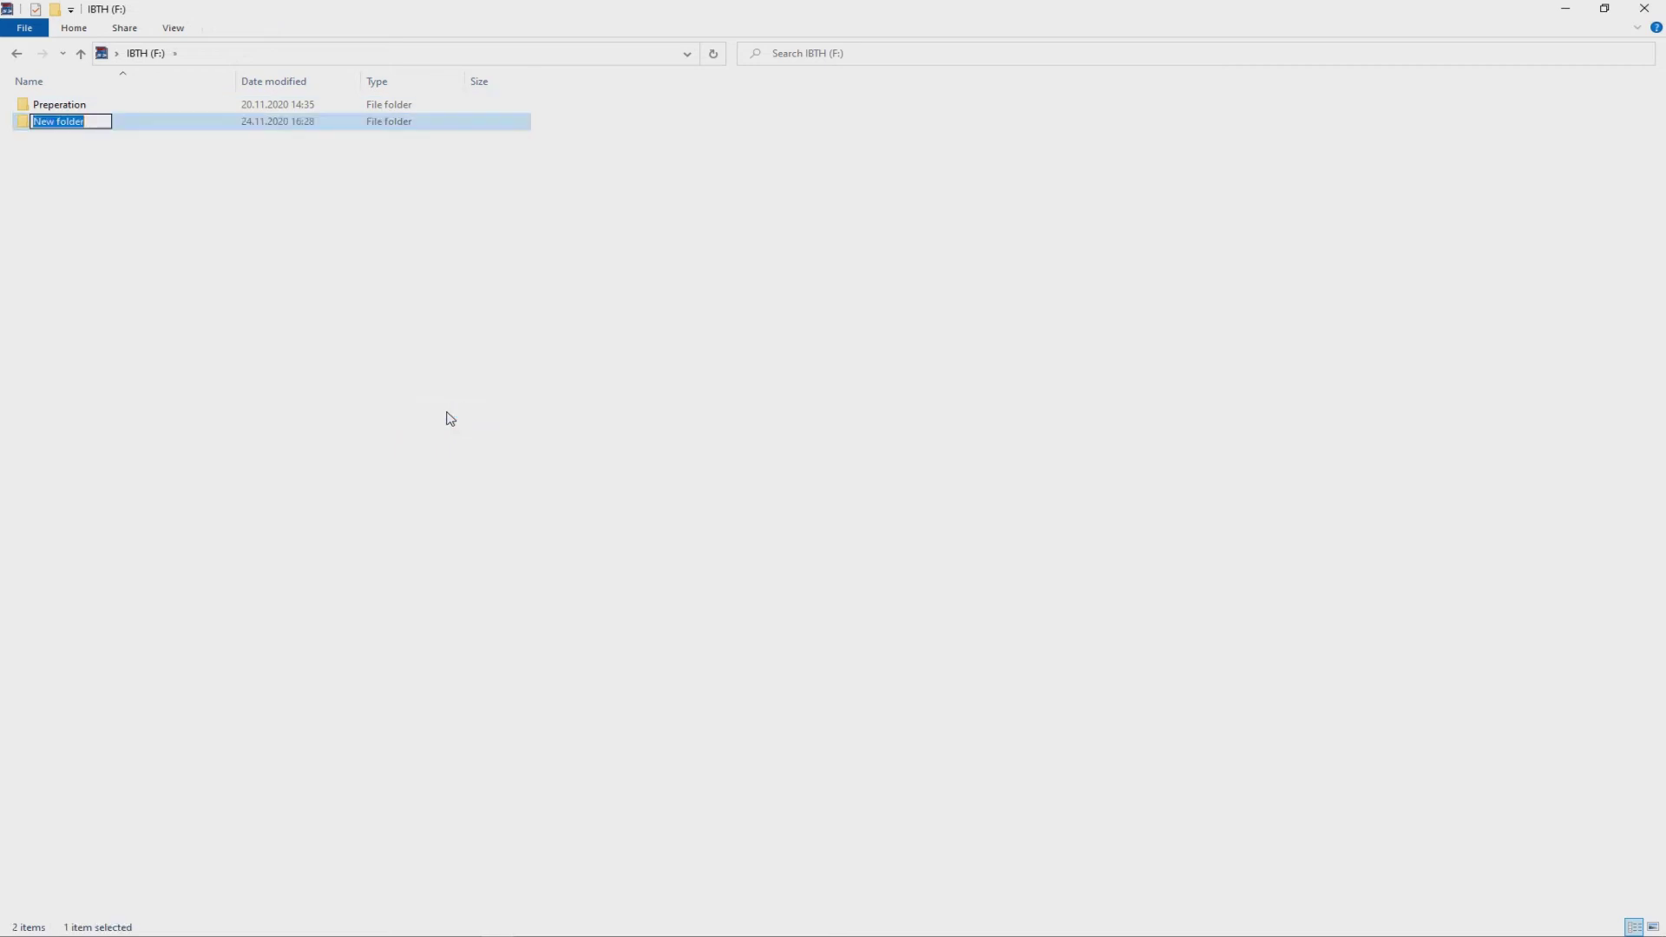
{"action": "type", "text": "Beam"}
{"action": "key", "text": "Return"}
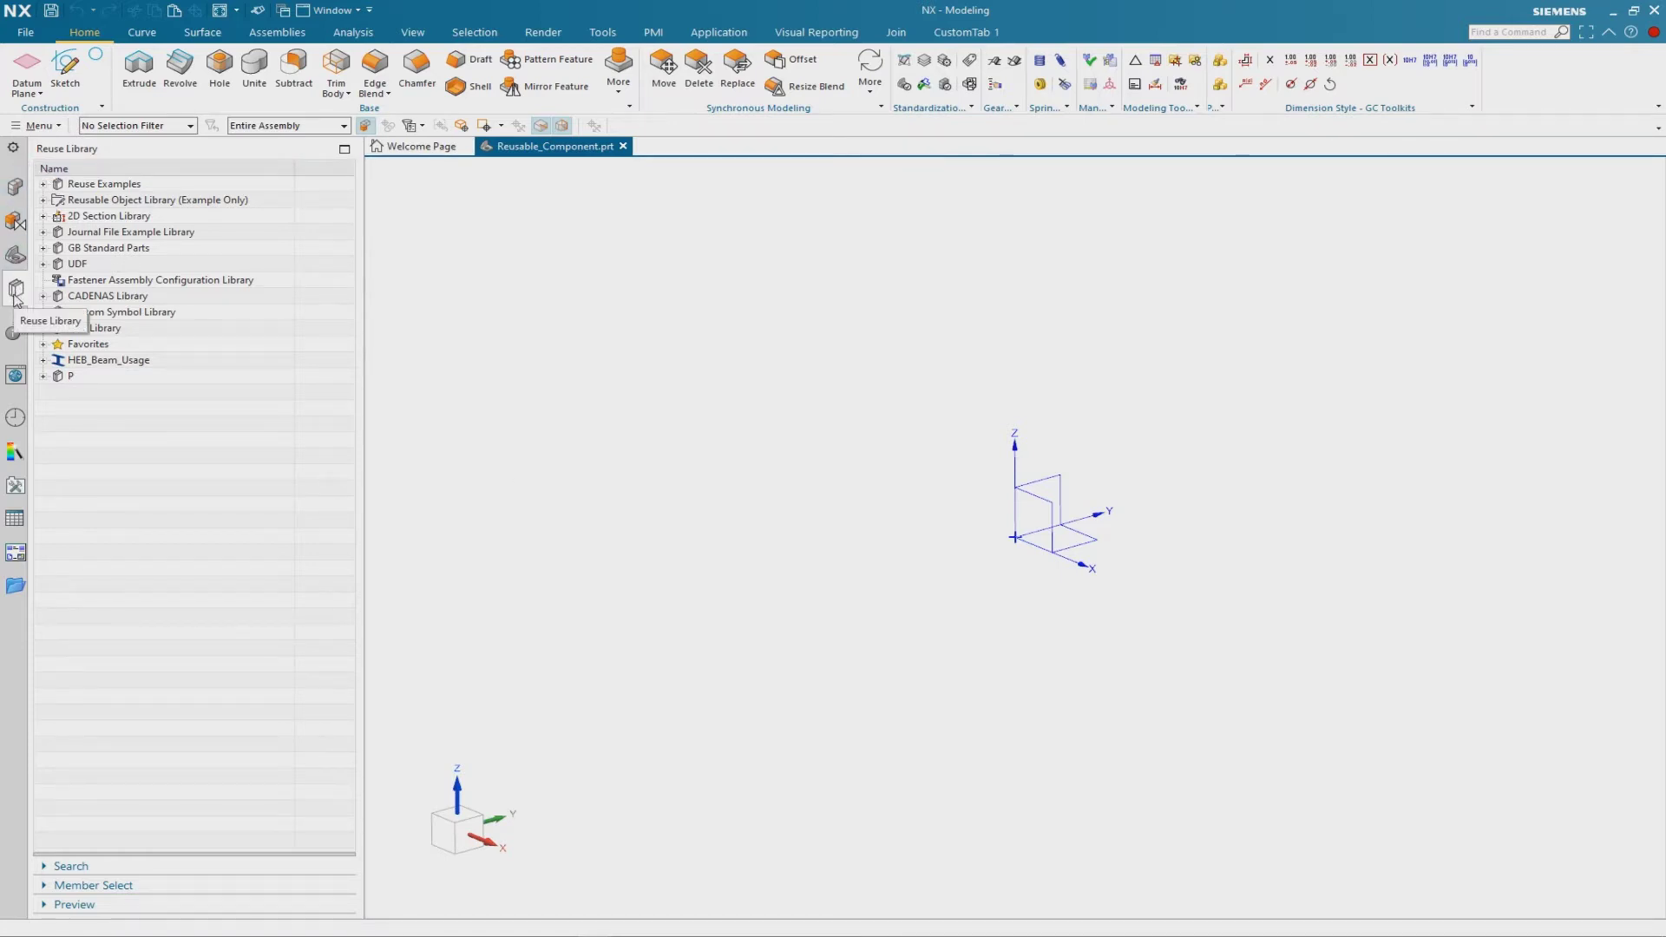
Add F:\Beam as a new library in Reuse Library Management
{"action": "right_click", "coordinate": [143, 441]}
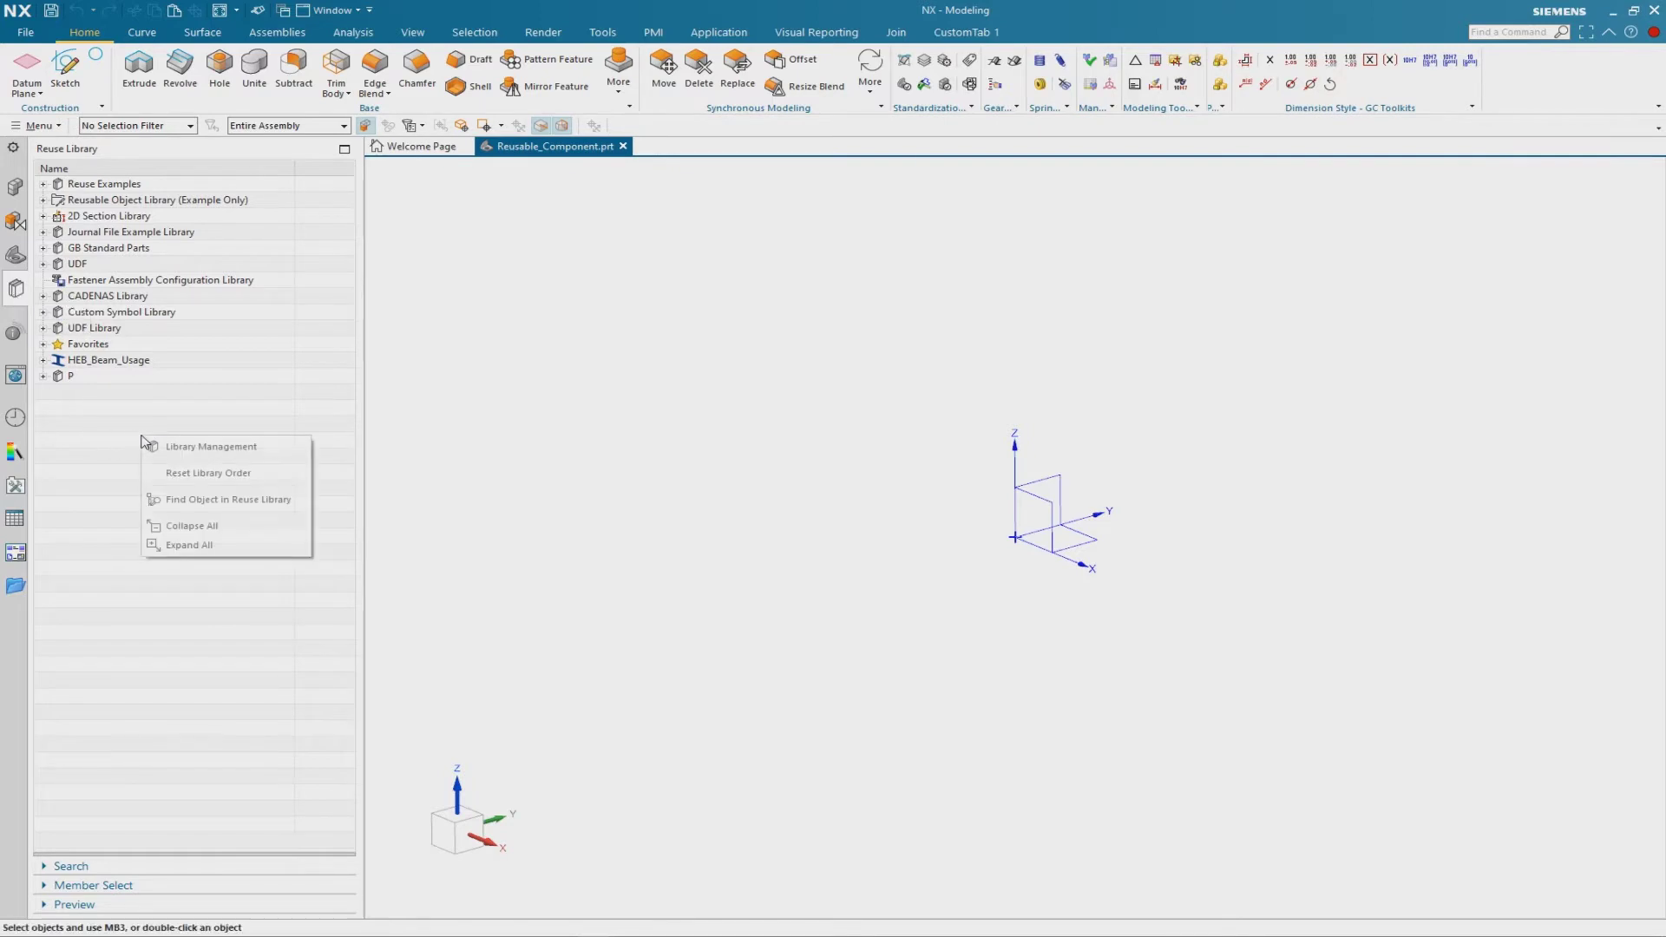
{"action": "left_click", "coordinate": [301, 451]}
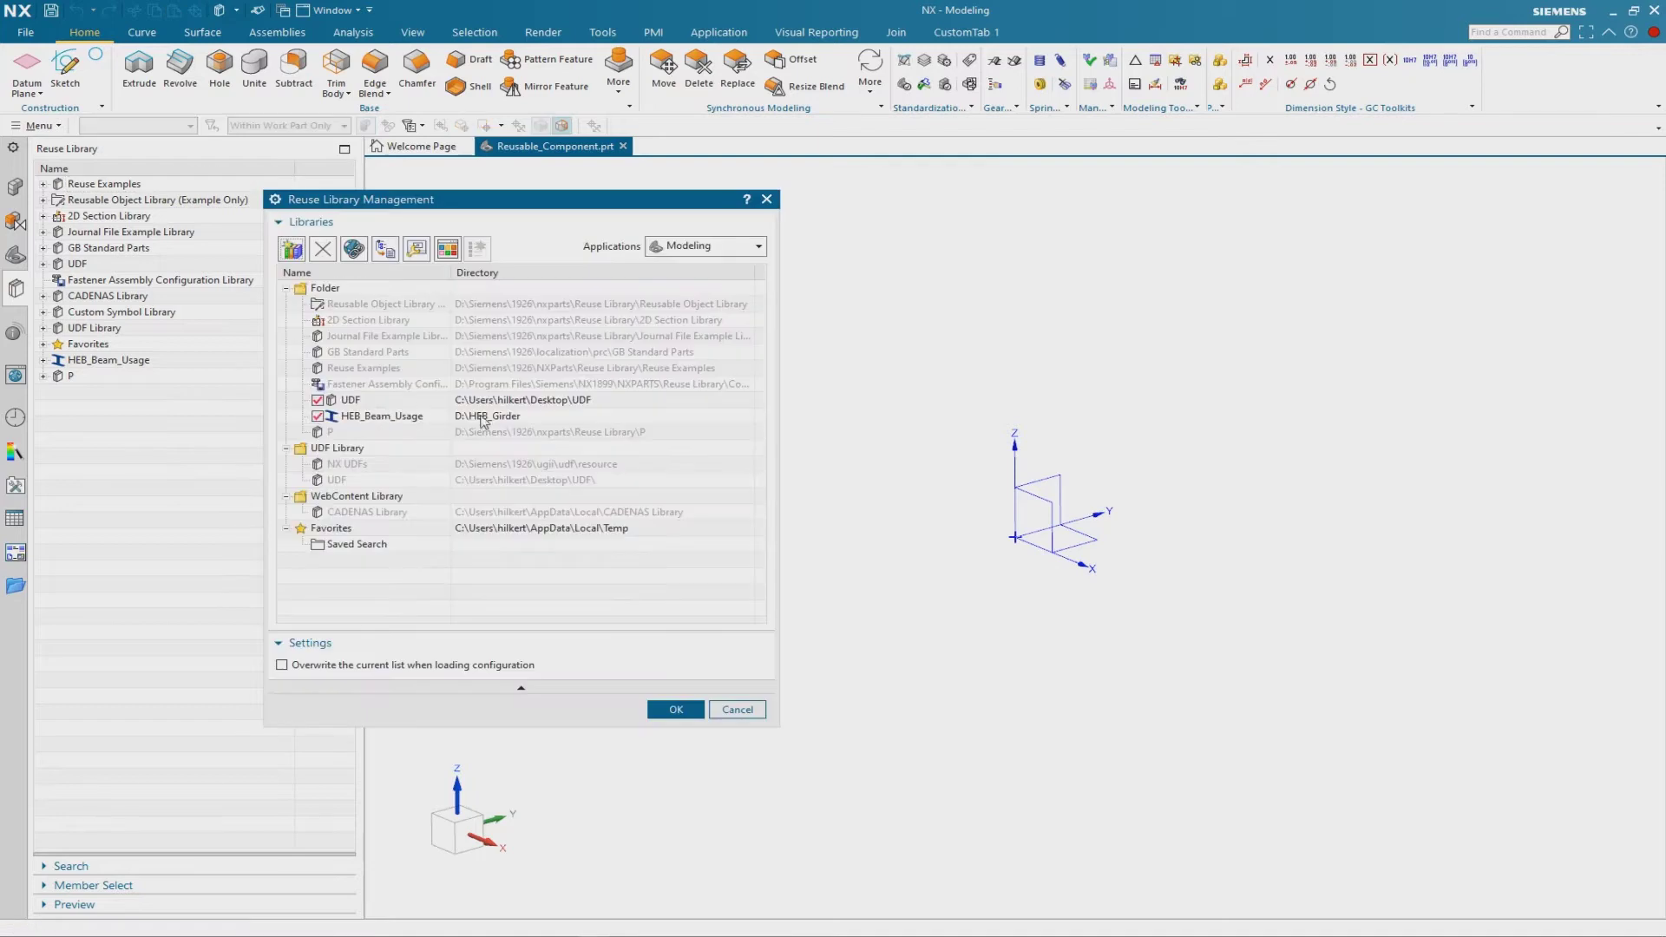
{"action": "left_click_drag", "start_coordinate": [576, 224], "coordinate": [724, 244]}
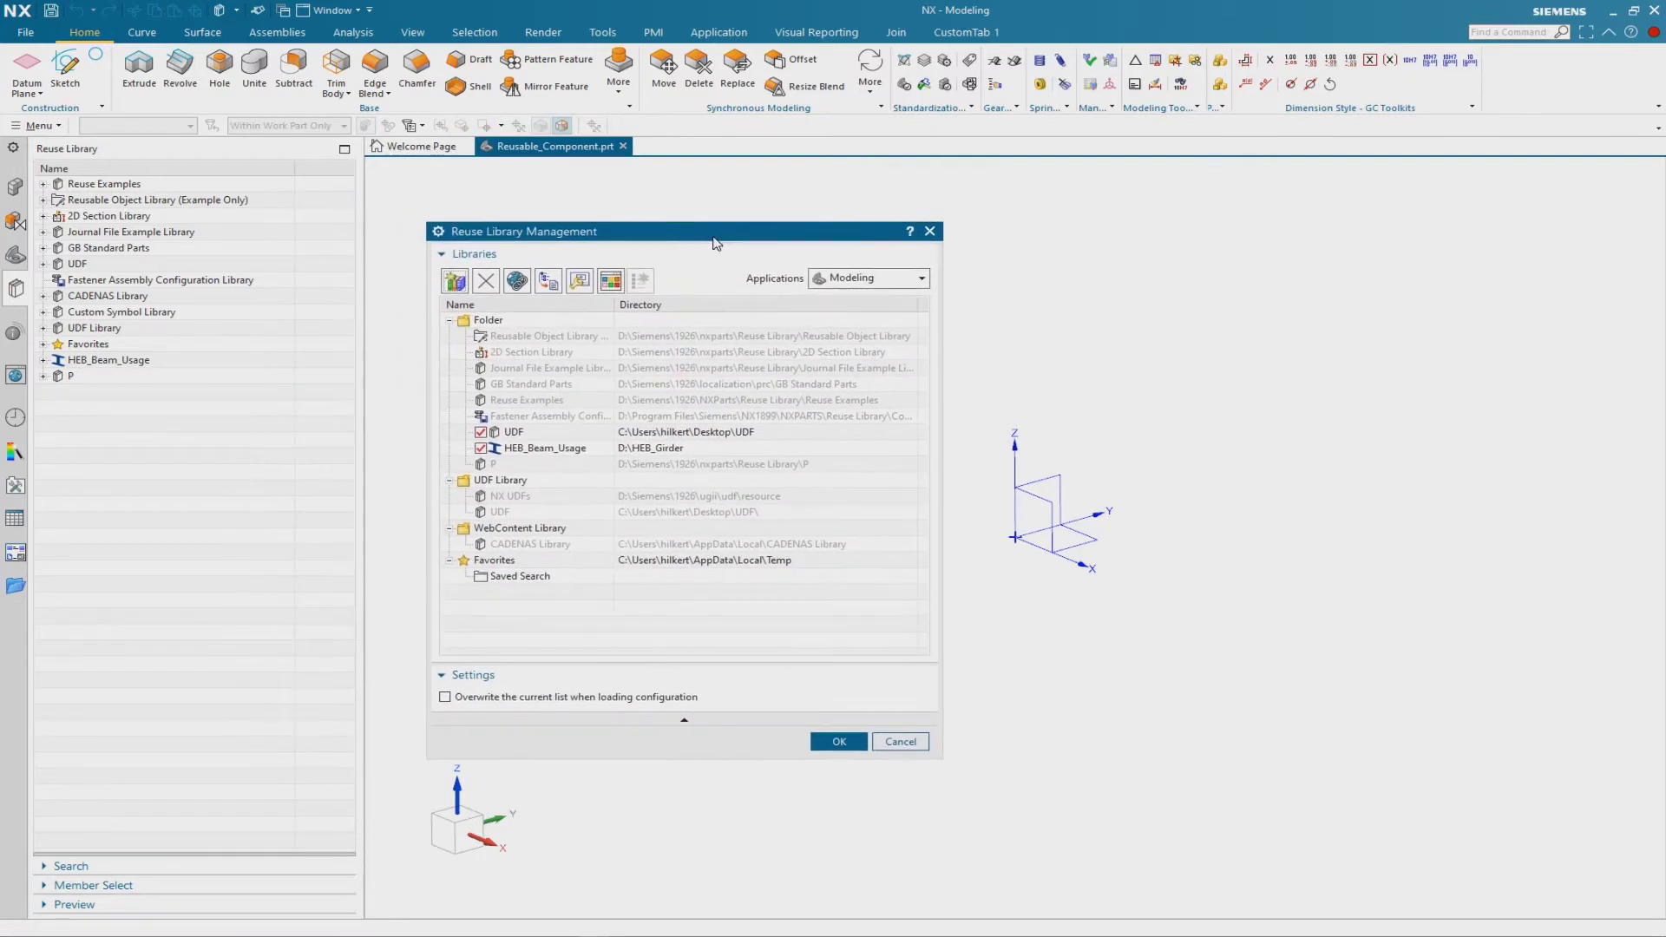
{"action": "left_click", "coordinate": [454, 282]}
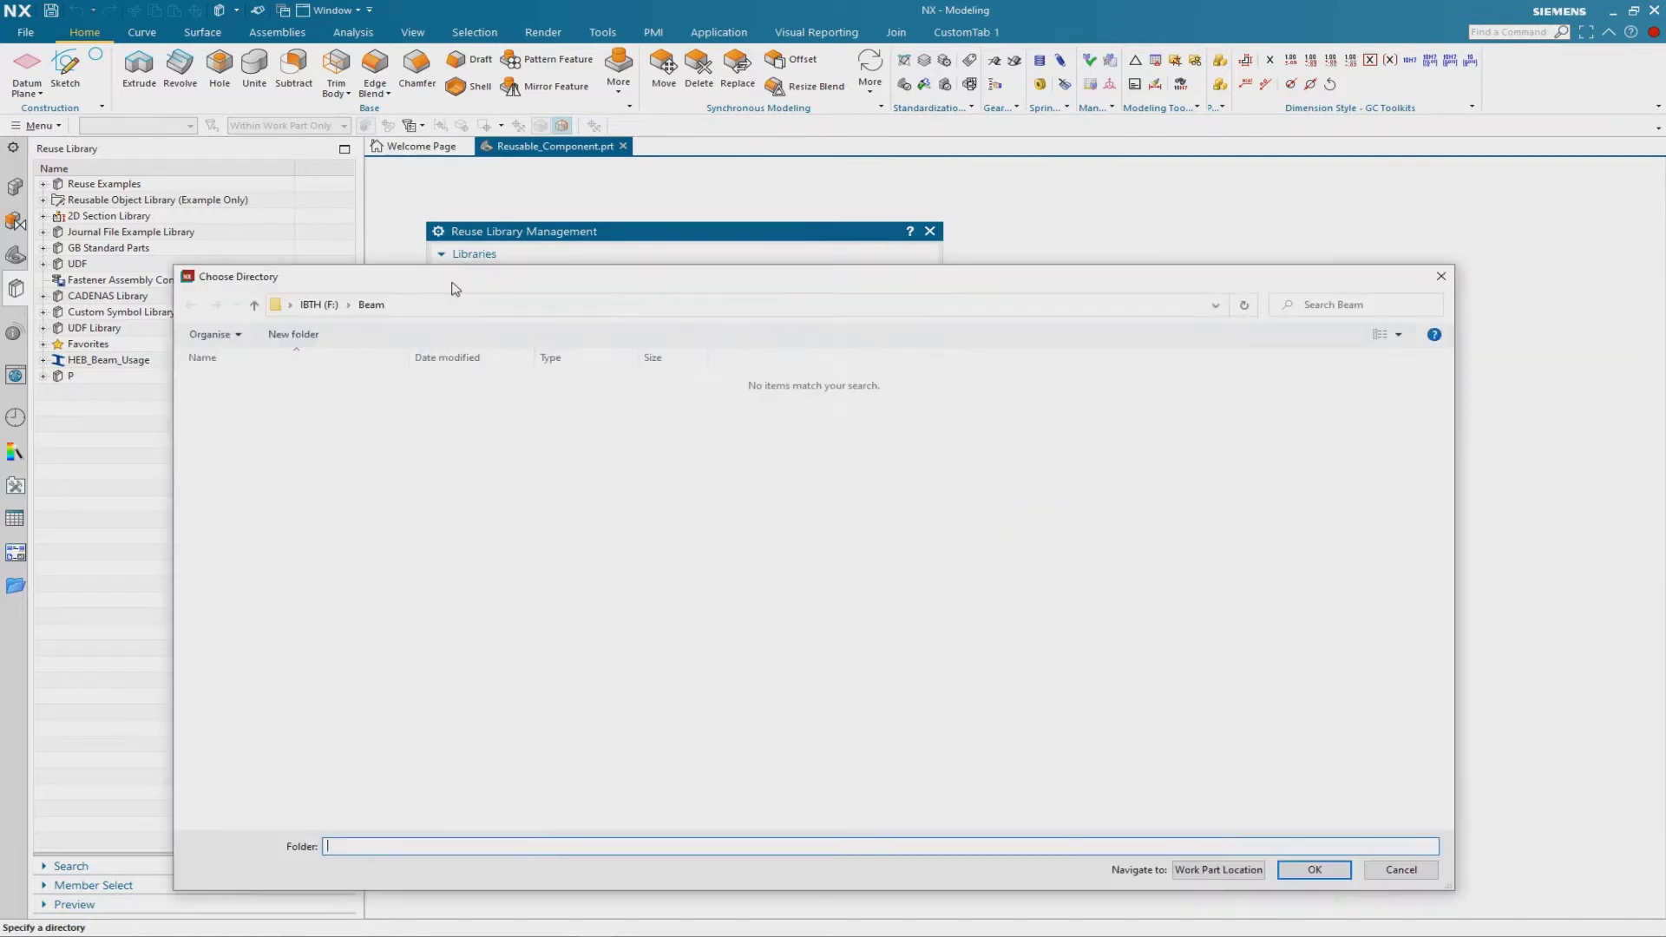
{"action": "left_click", "coordinate": [502, 309]}
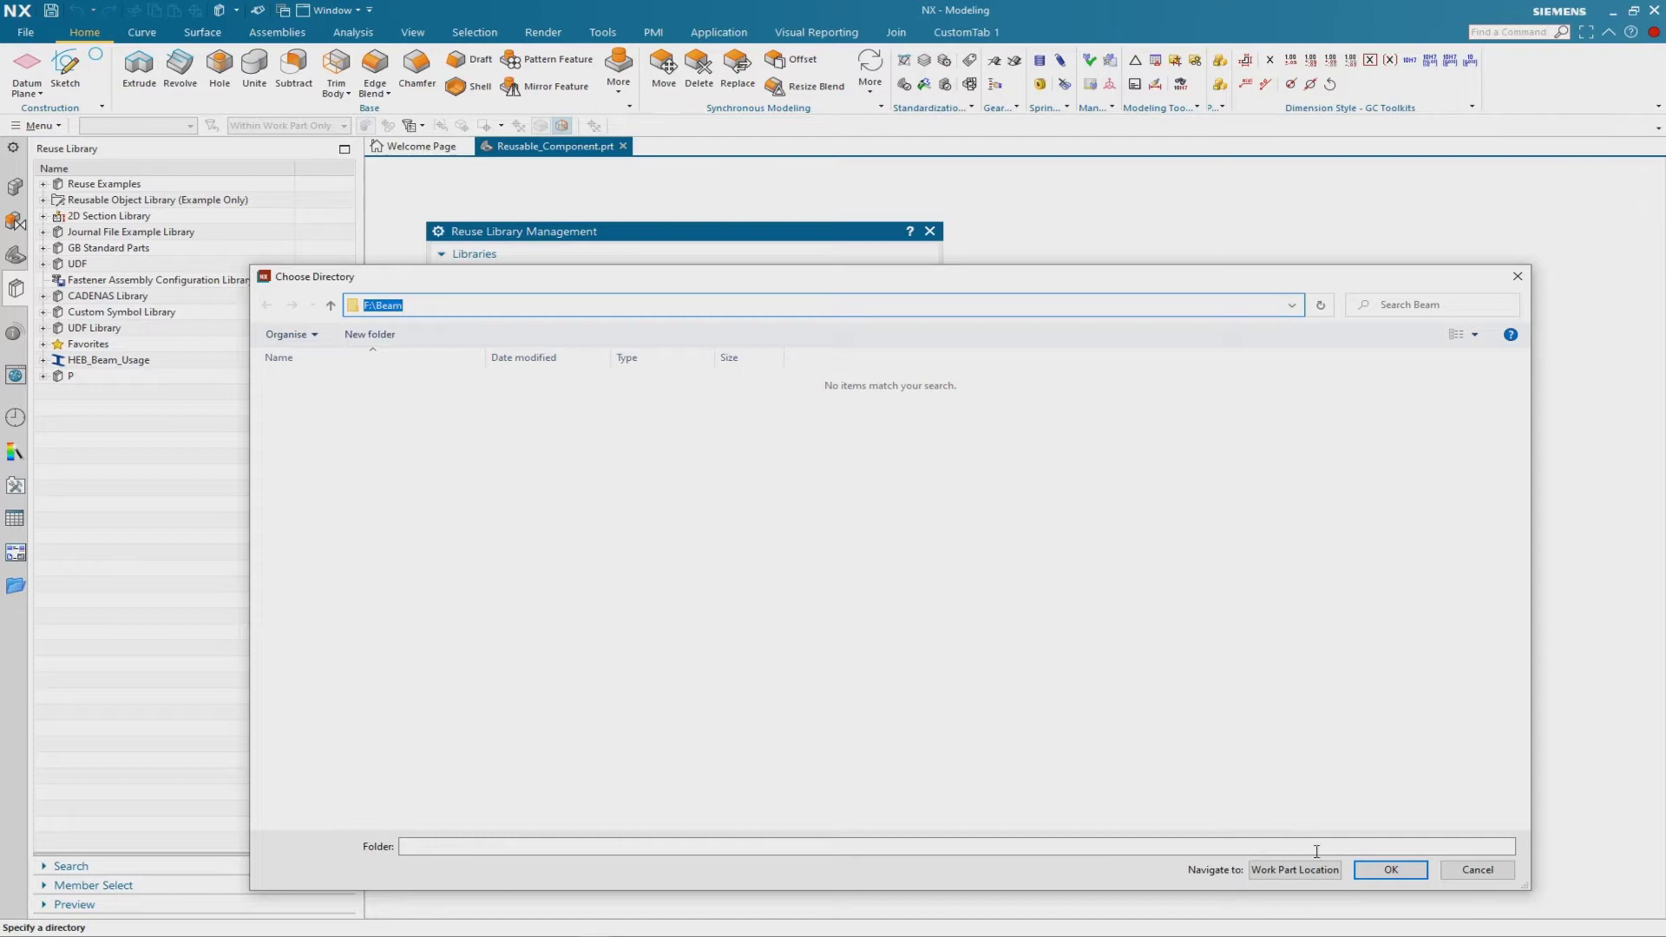
{"action": "left_click", "coordinate": [1389, 871]}
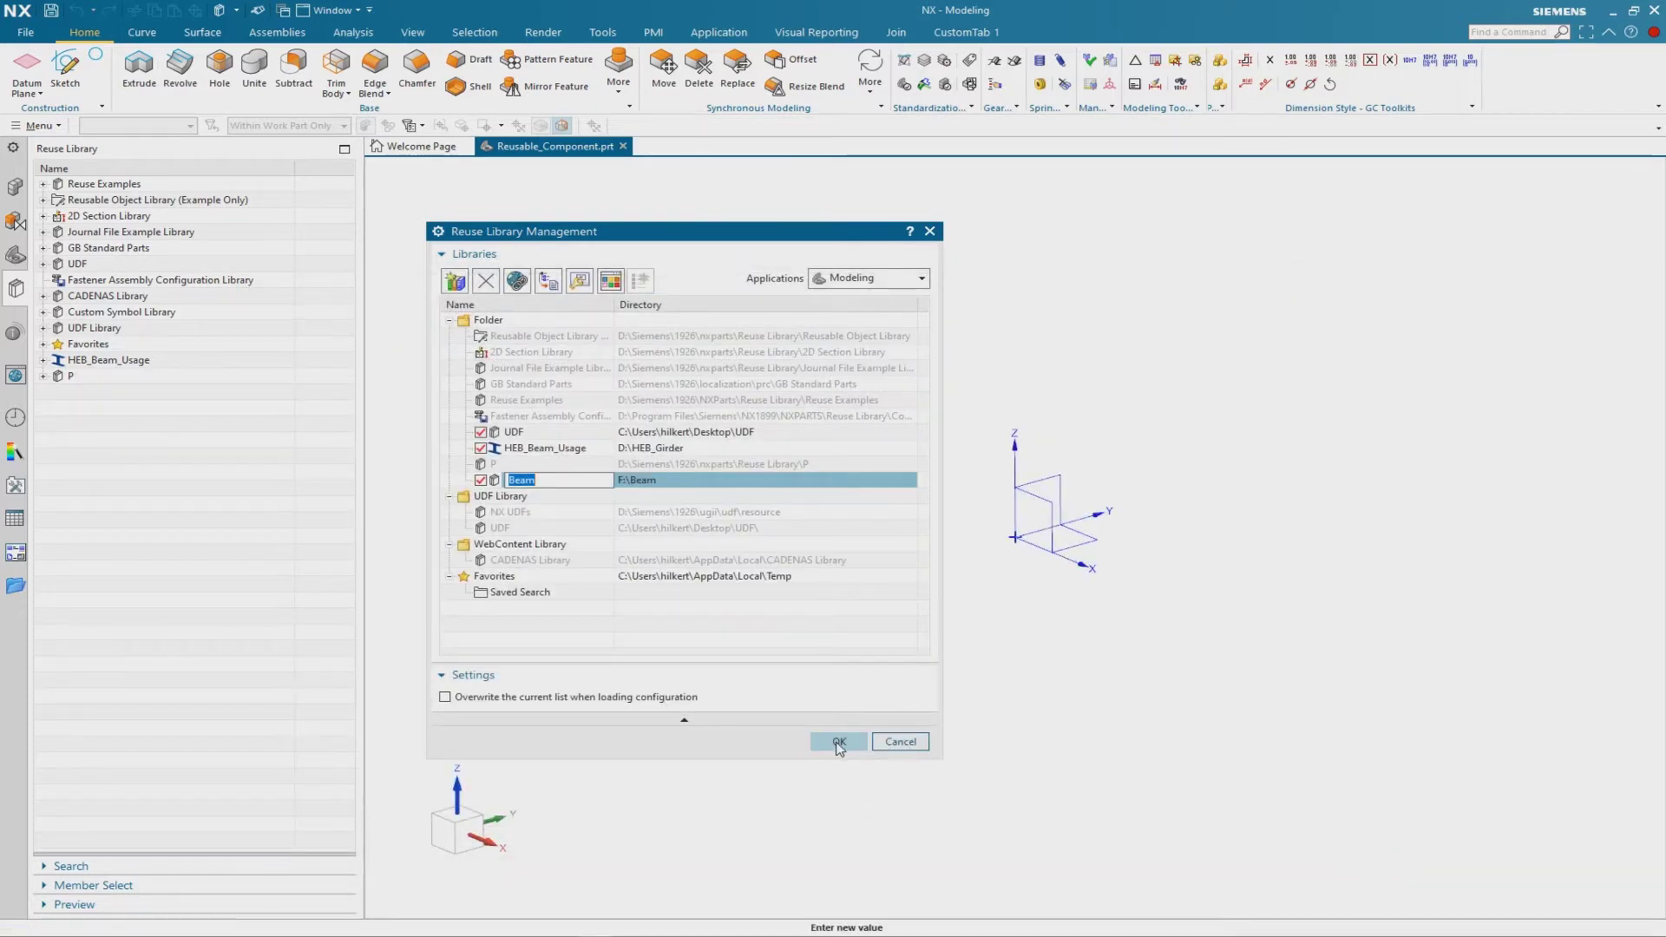
{"action": "left_click", "coordinate": [839, 745]}
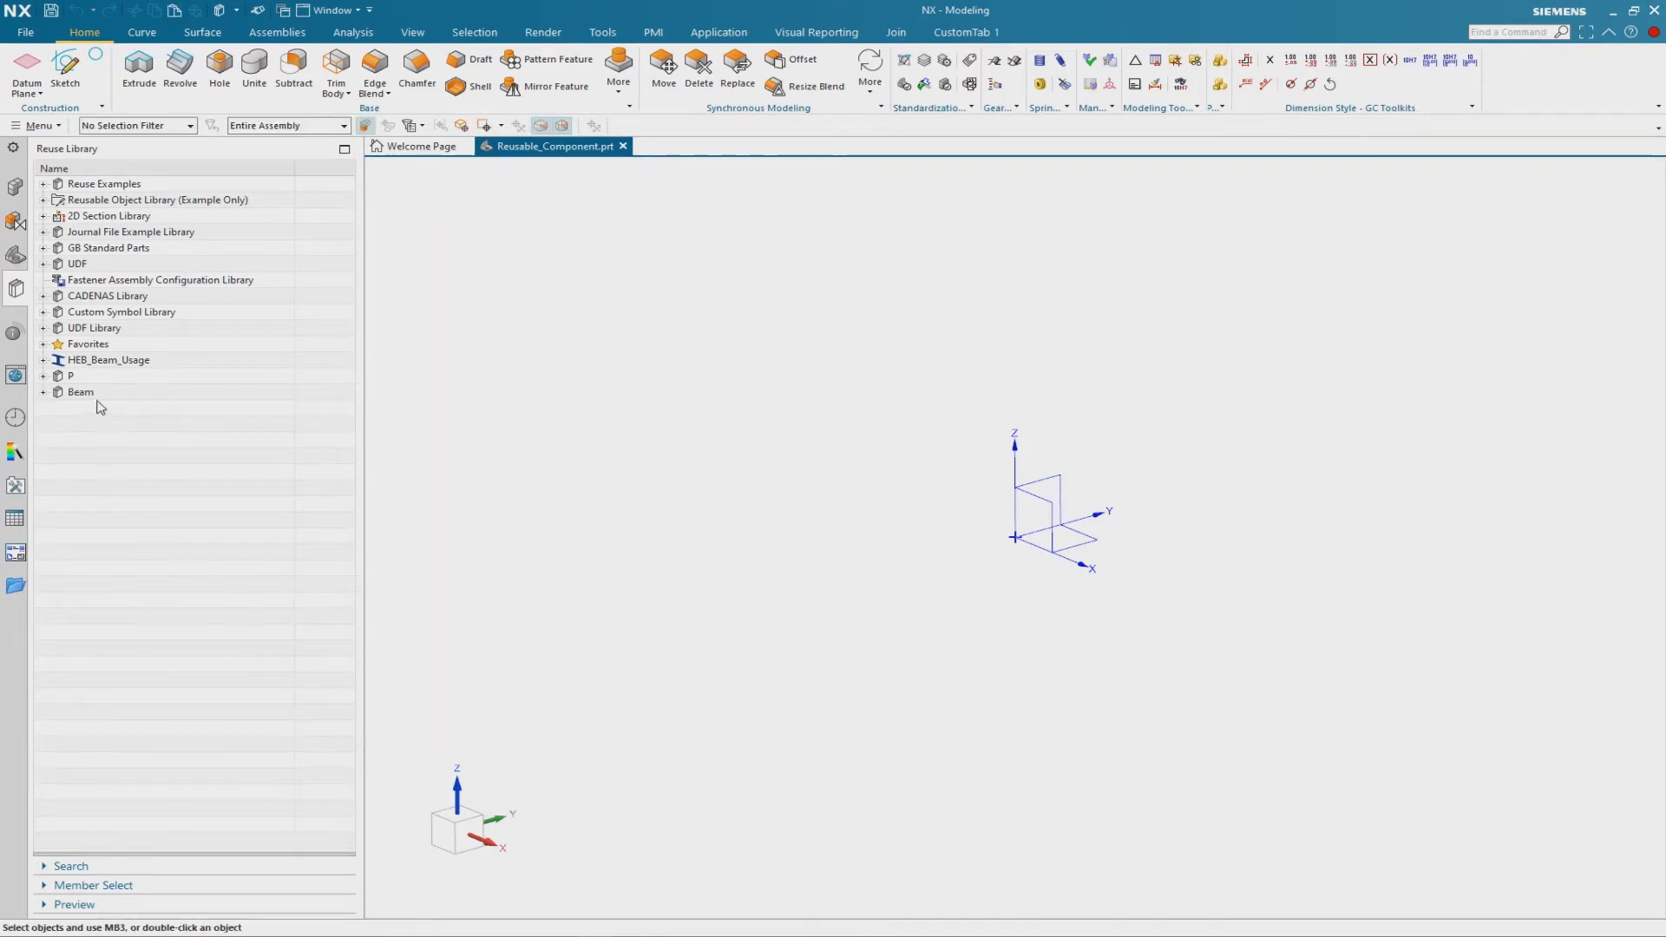
Create a new Model part named 03_Steel_Beam in the F:\Beam folder
{"action": "left_click", "coordinate": [97, 396]}
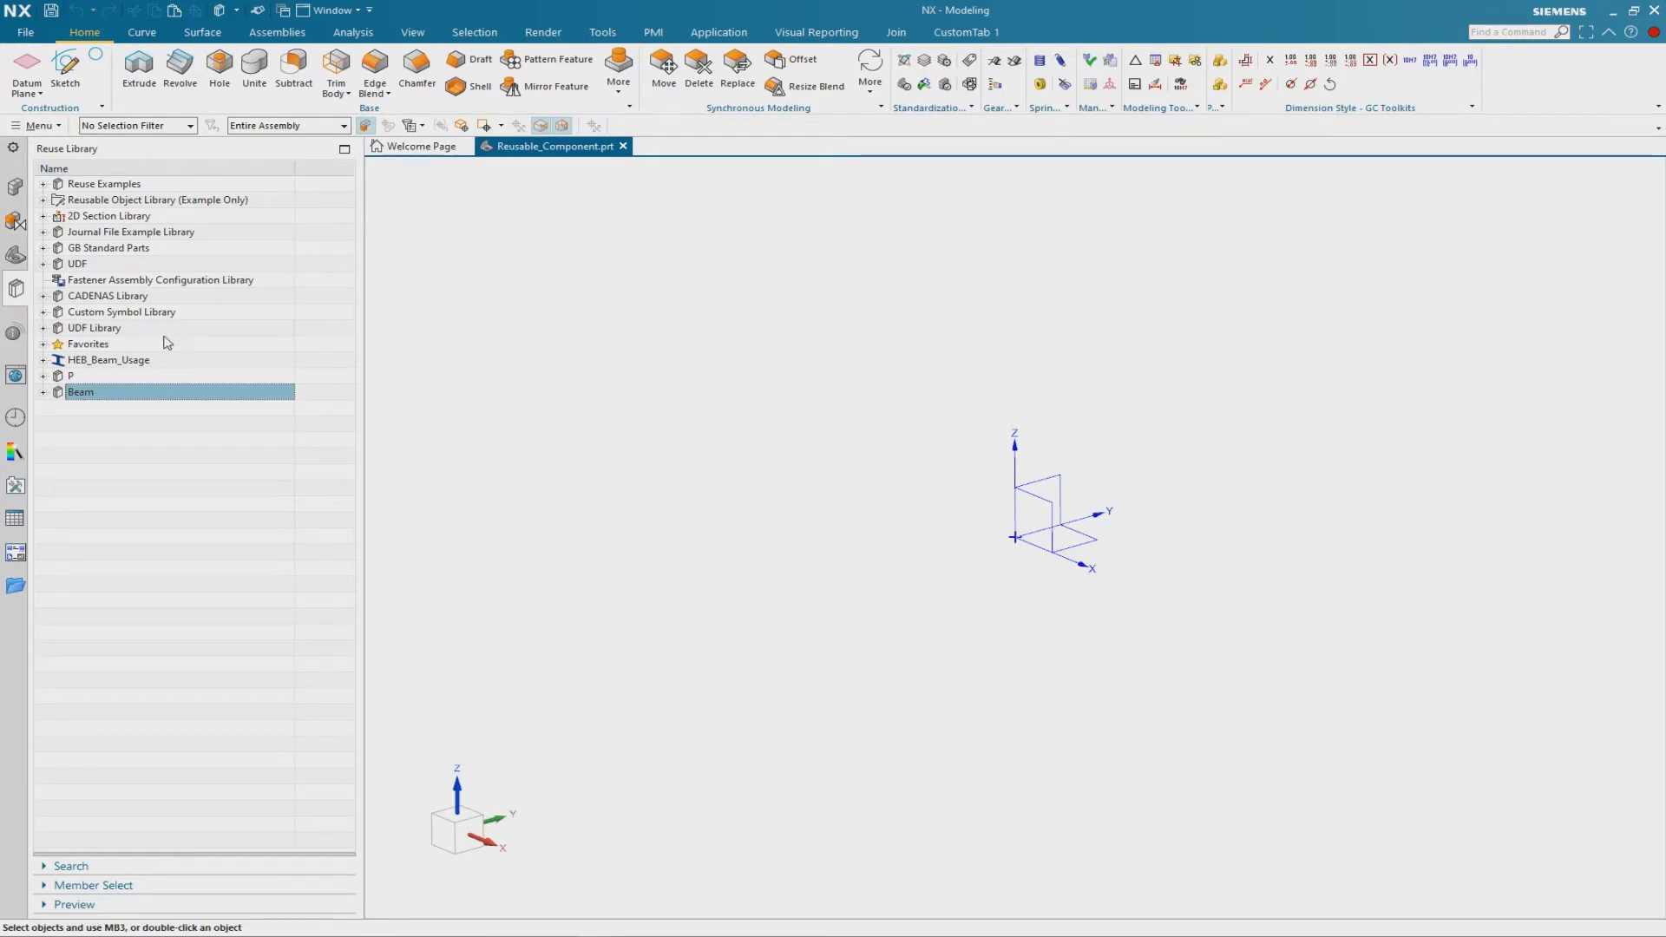
{"action": "left_click_drag", "start_coordinate": [363, 482], "coordinate": [302, 485]}
{"action": "left_click", "coordinate": [25, 33]}
{"action": "left_click", "coordinate": [295, 161]}
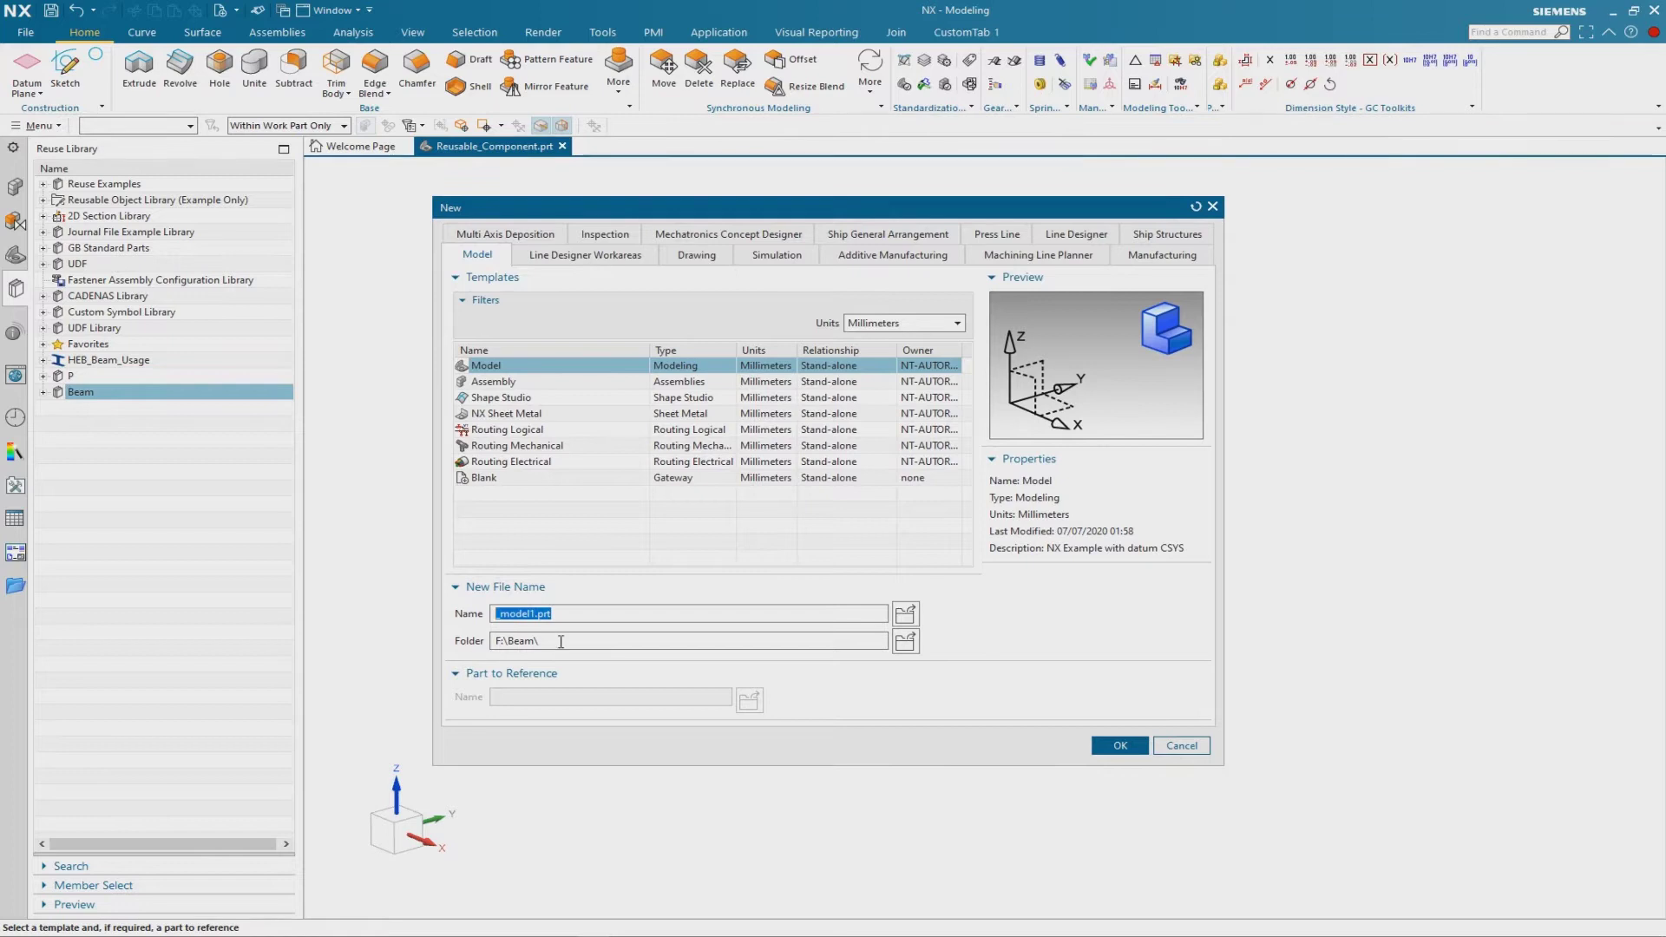
{"action": "left_click", "coordinate": [495, 642]}
{"action": "left_click_drag", "start_coordinate": [544, 643], "coordinate": [494, 640]}
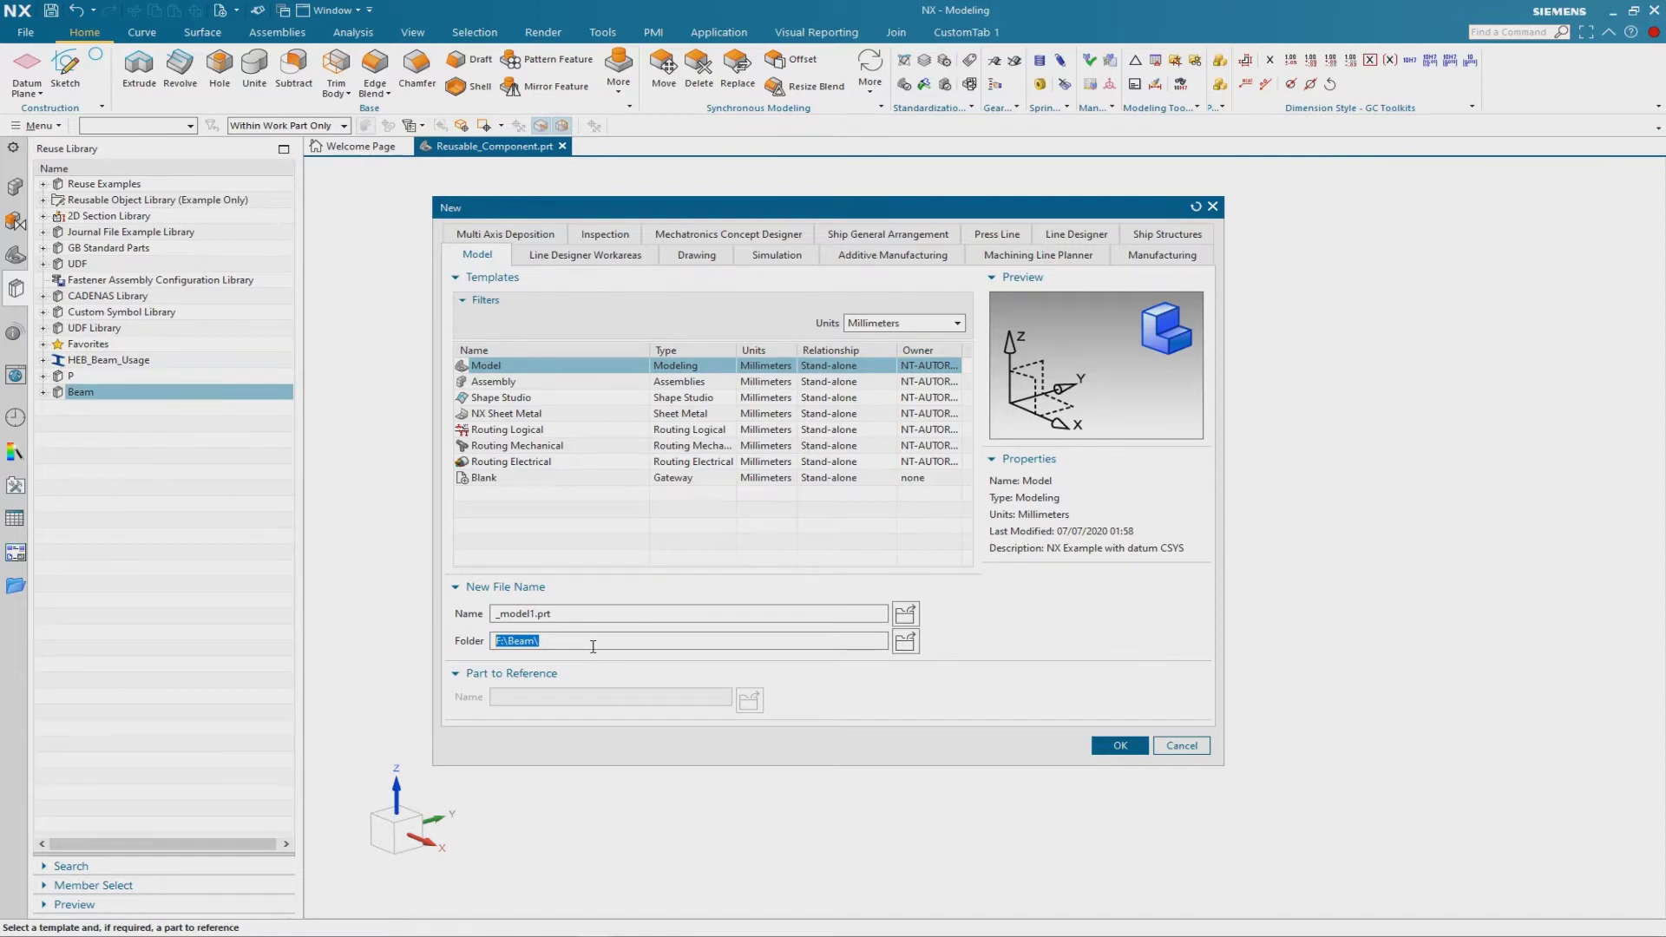
{"action": "double_click", "coordinate": [583, 613]}
{"action": "type", "text": "03_Steel_Beam"}
{"action": "key", "text": "Return"}
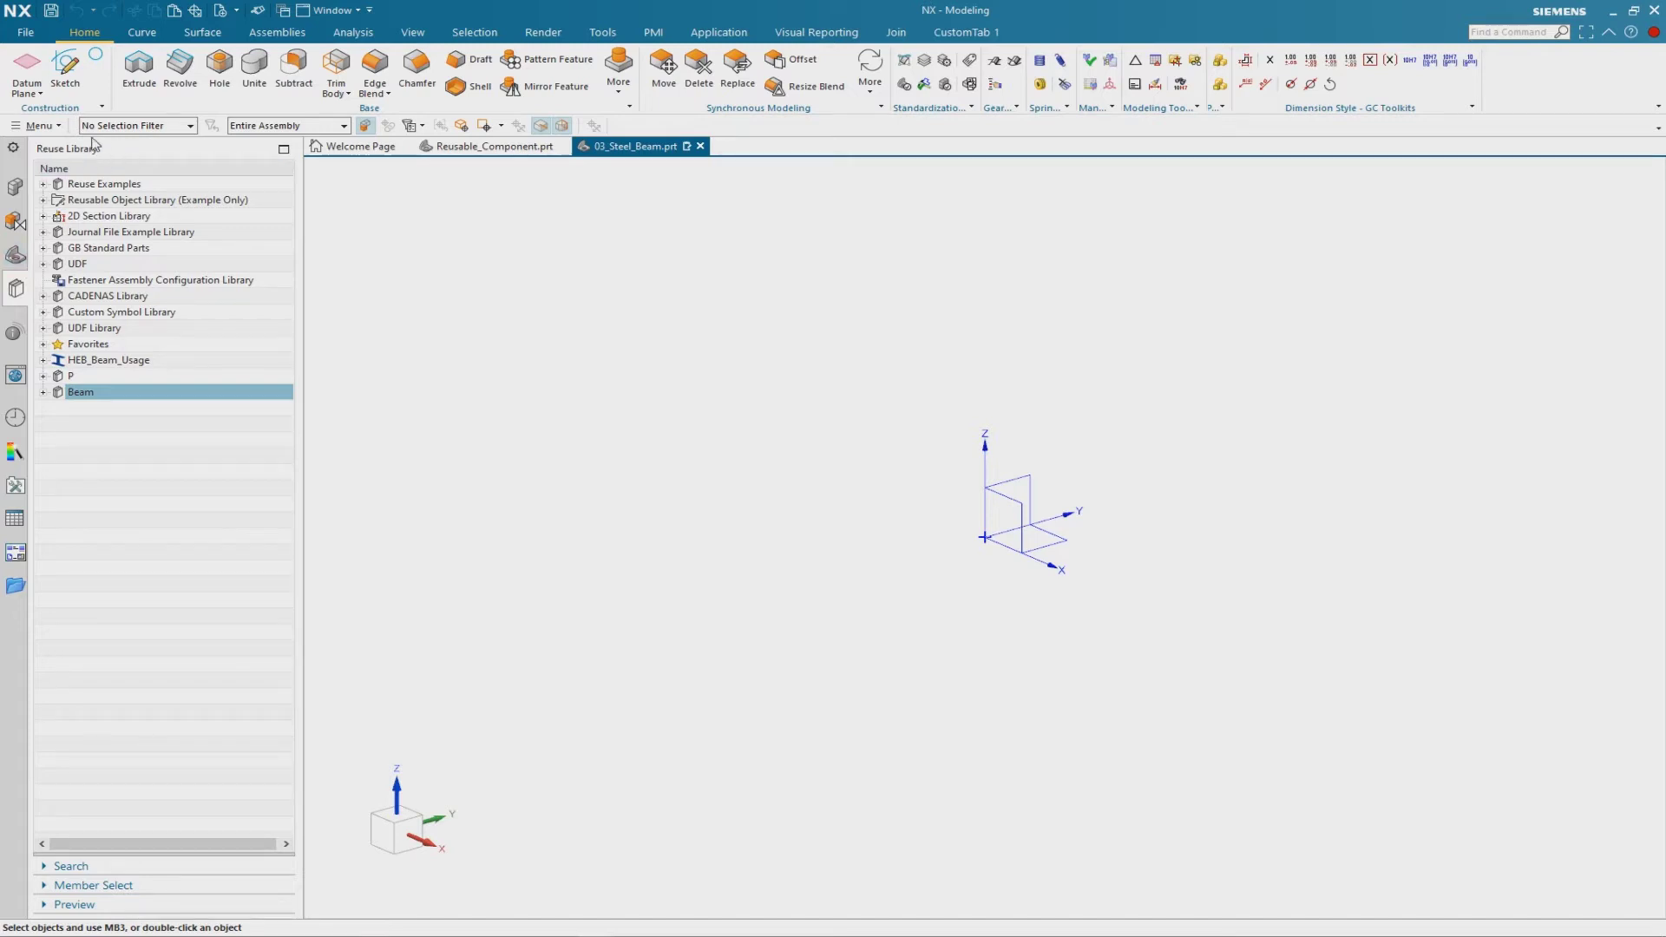
Paste the Metric I-Shape section from the 2D Section Library onto the CSYS
{"action": "left_click", "coordinate": [95, 217]}
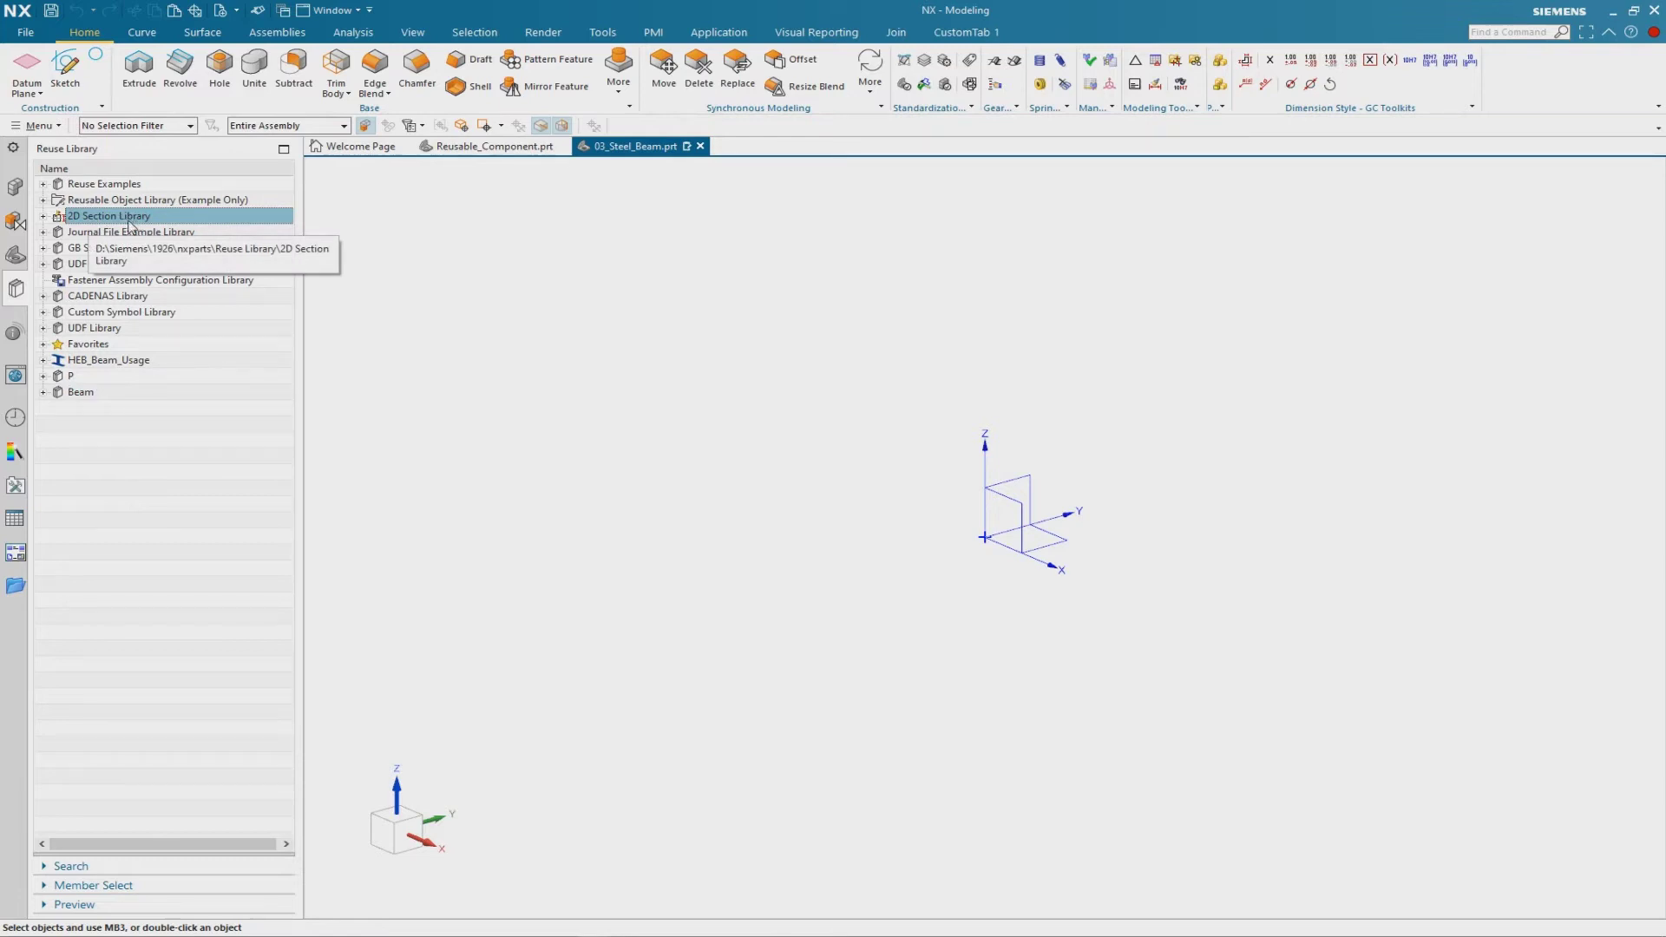
{"action": "left_click", "coordinate": [44, 216]}
{"action": "left_click", "coordinate": [92, 249]}
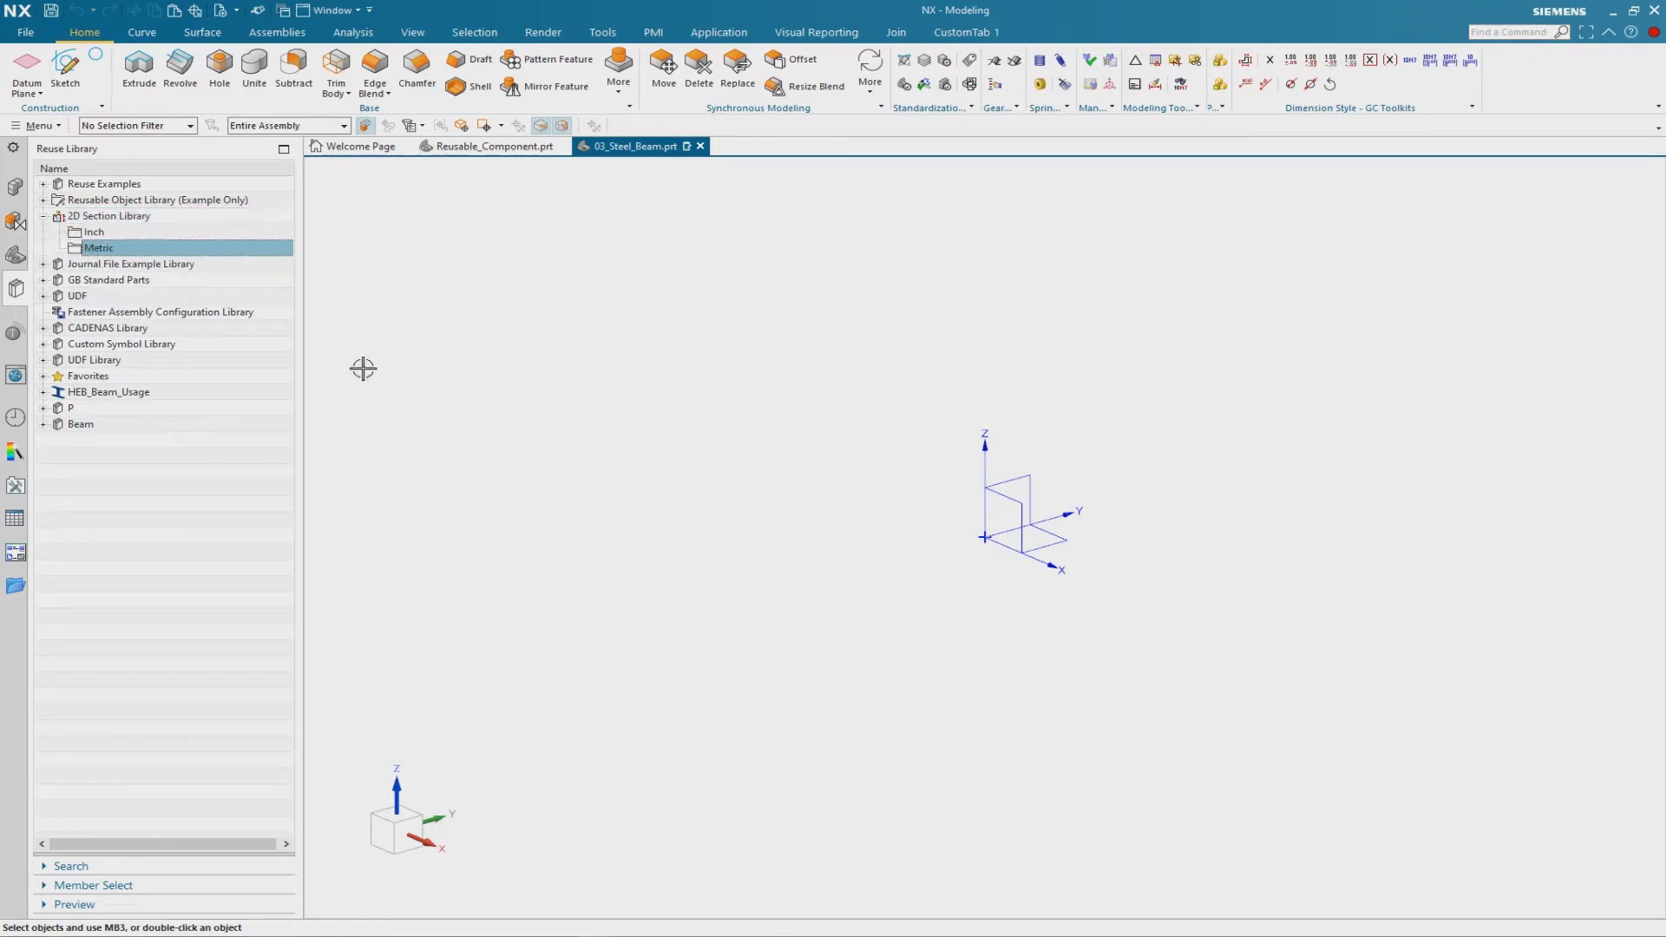
{"action": "left_click", "coordinate": [93, 885]}
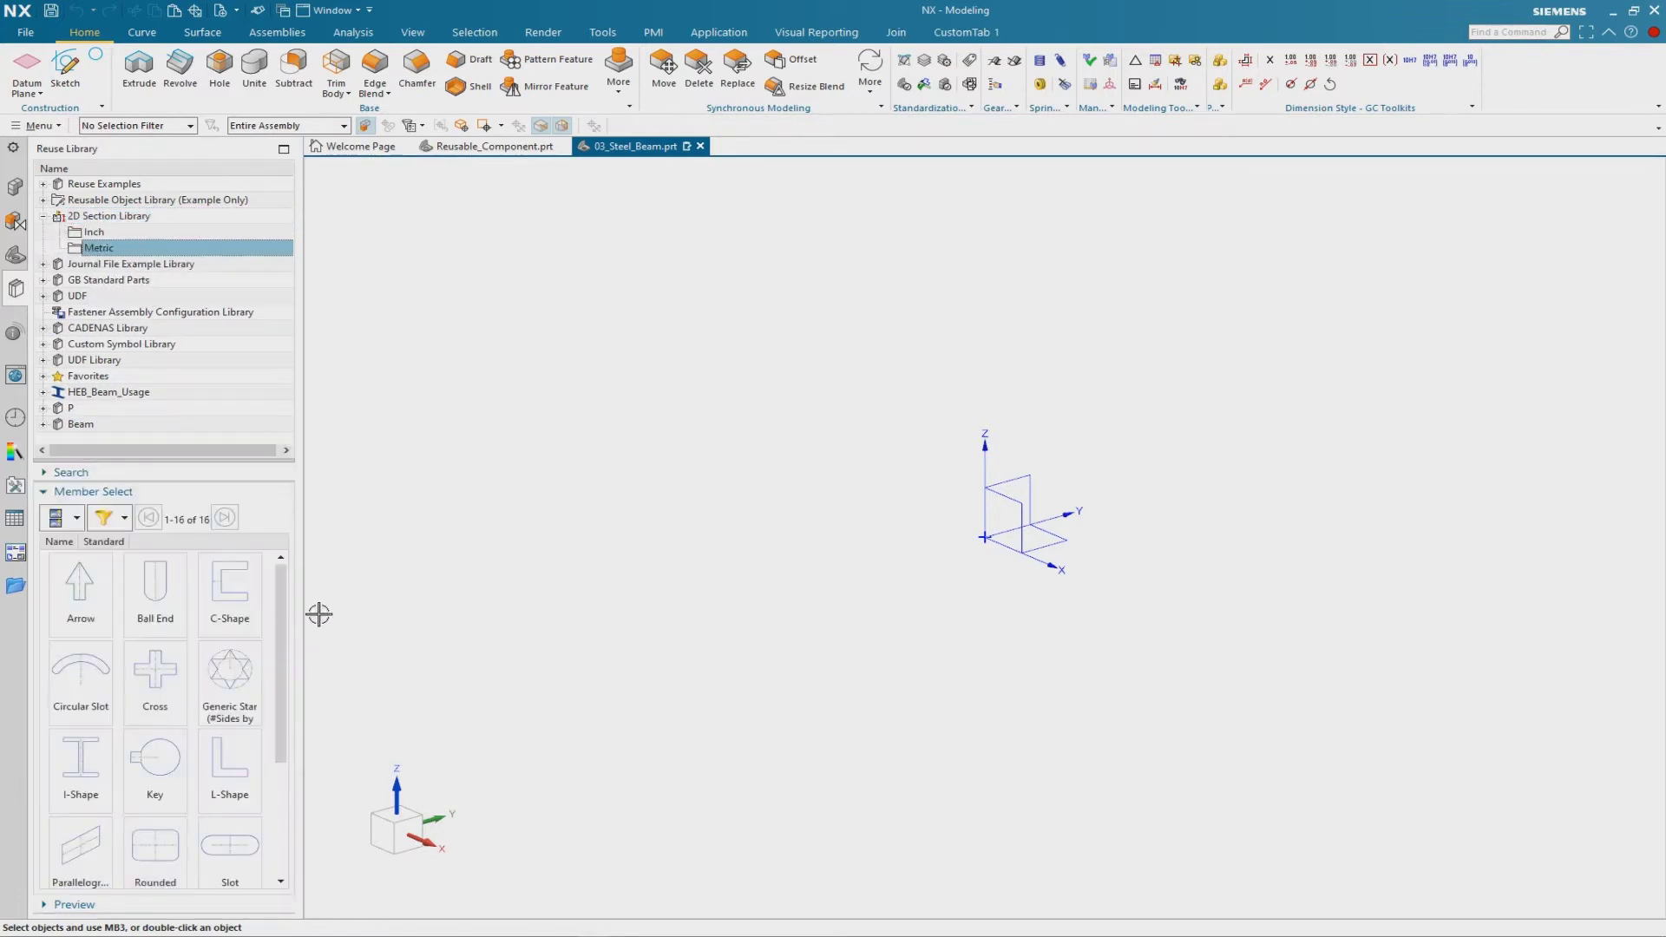
{"action": "left_click_drag", "start_coordinate": [298, 599], "coordinate": [379, 603]}
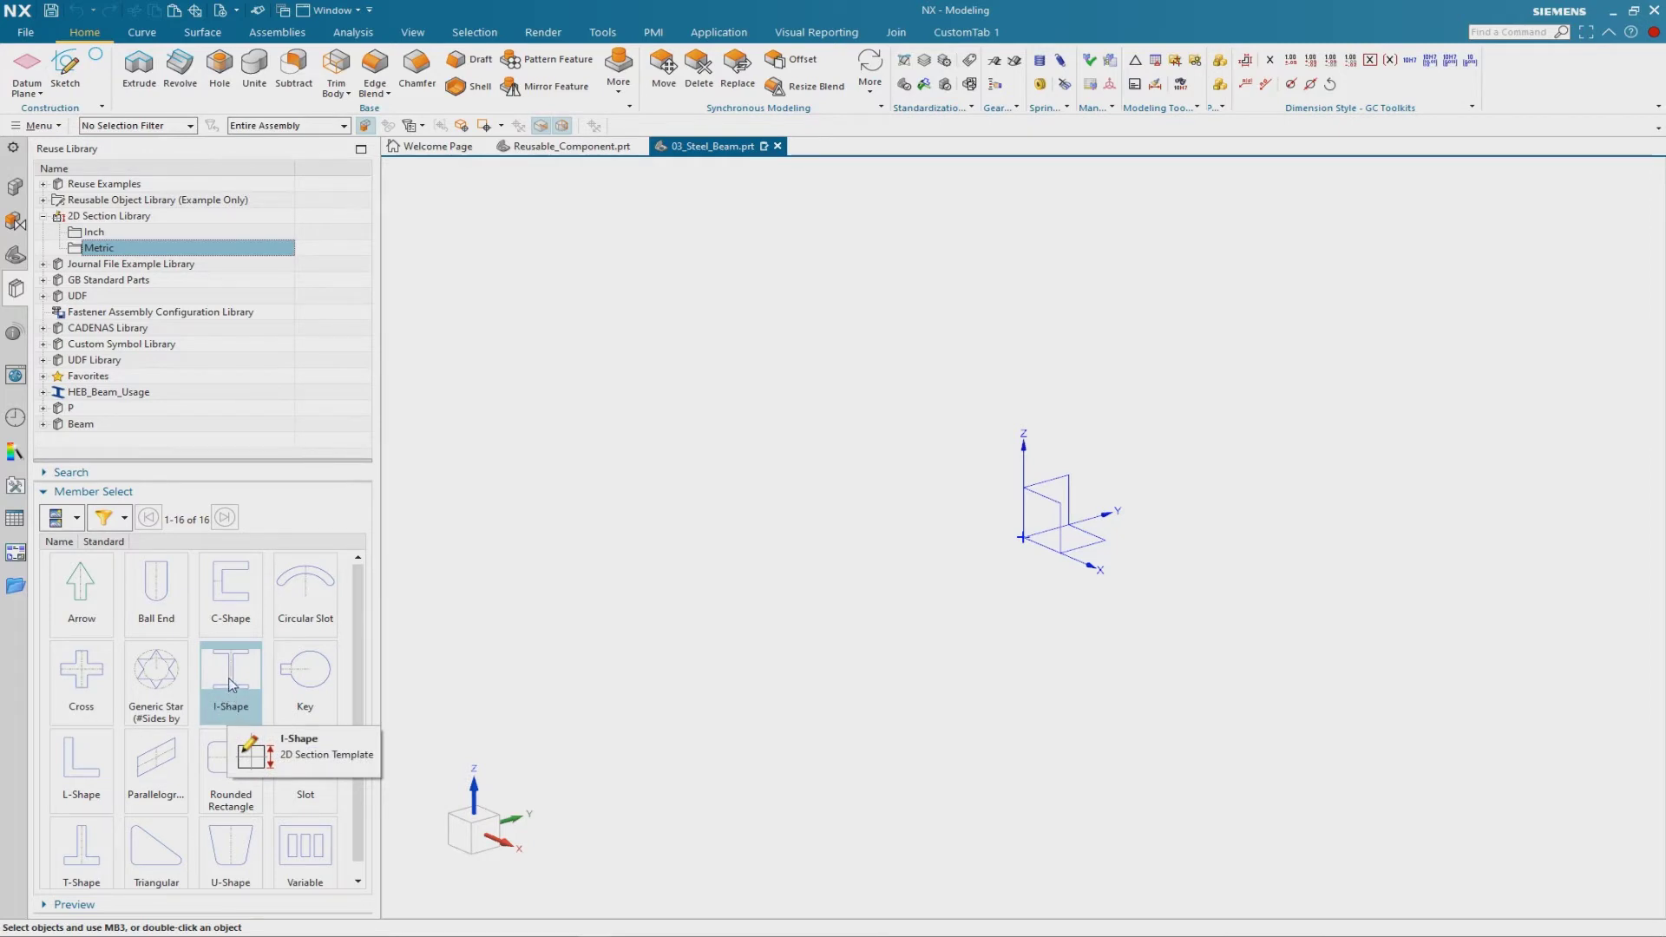
{"action": "left_click_drag", "start_coordinate": [232, 686], "coordinate": [1056, 513]}
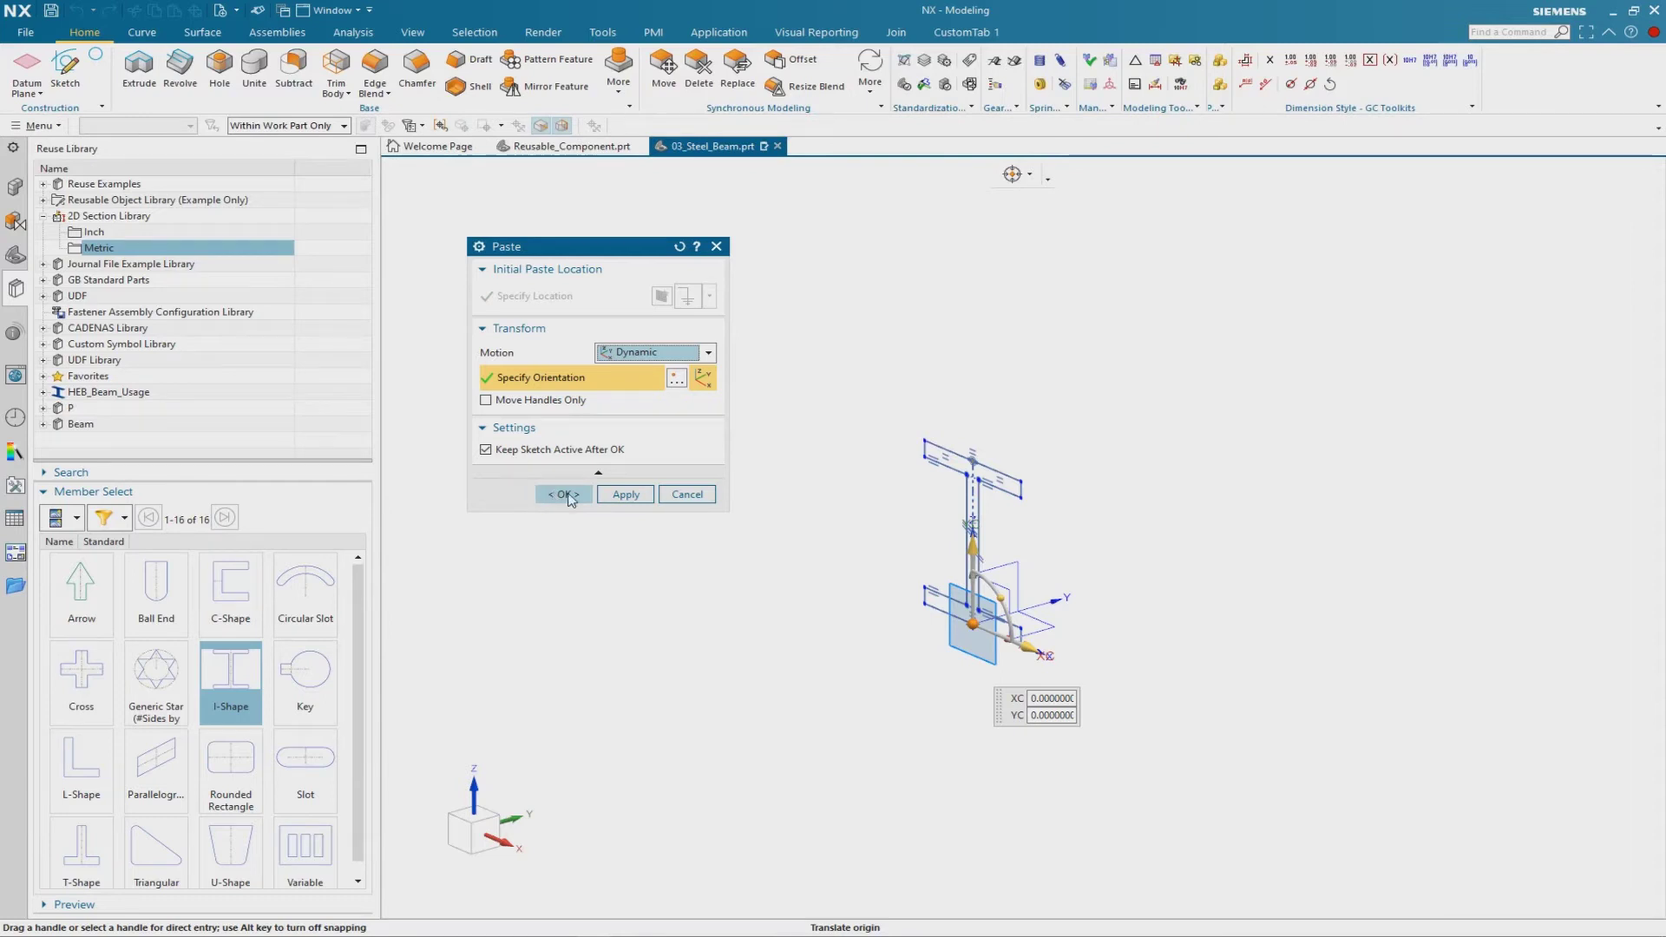
{"action": "left_click", "coordinate": [565, 494]}
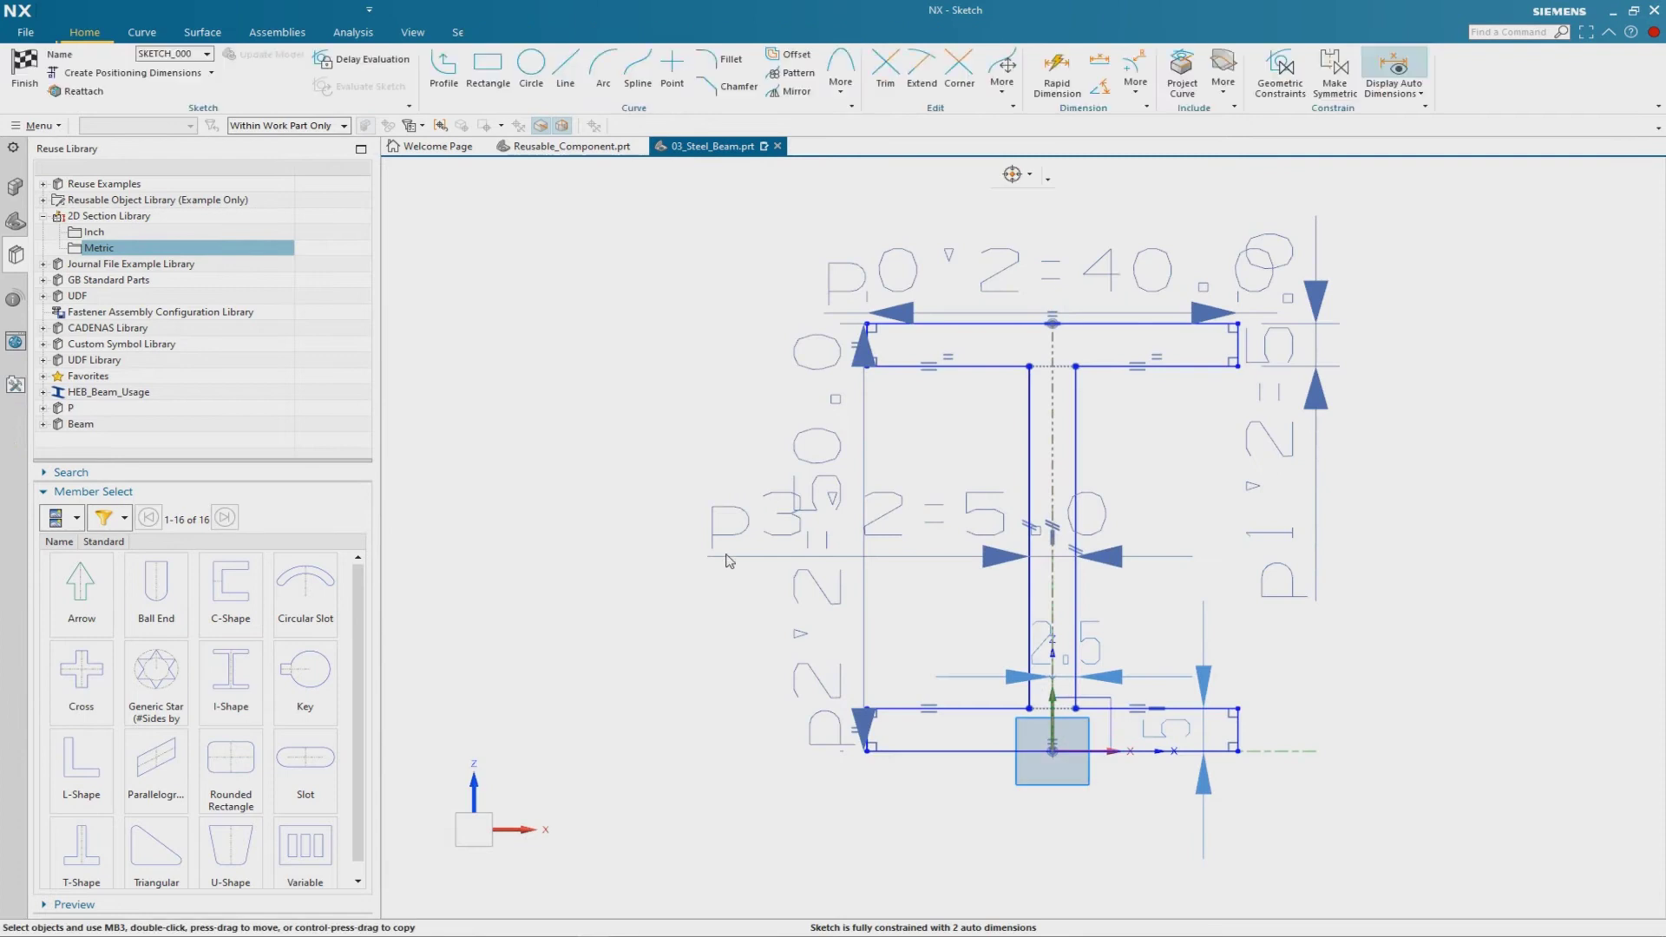
Make the bottom flange collinear with the horizontal axis and the centerline collinear with Z
{"action": "scroll", "coordinate": [585, 593], "scroll_direction": "down", "scroll_amount": 1}
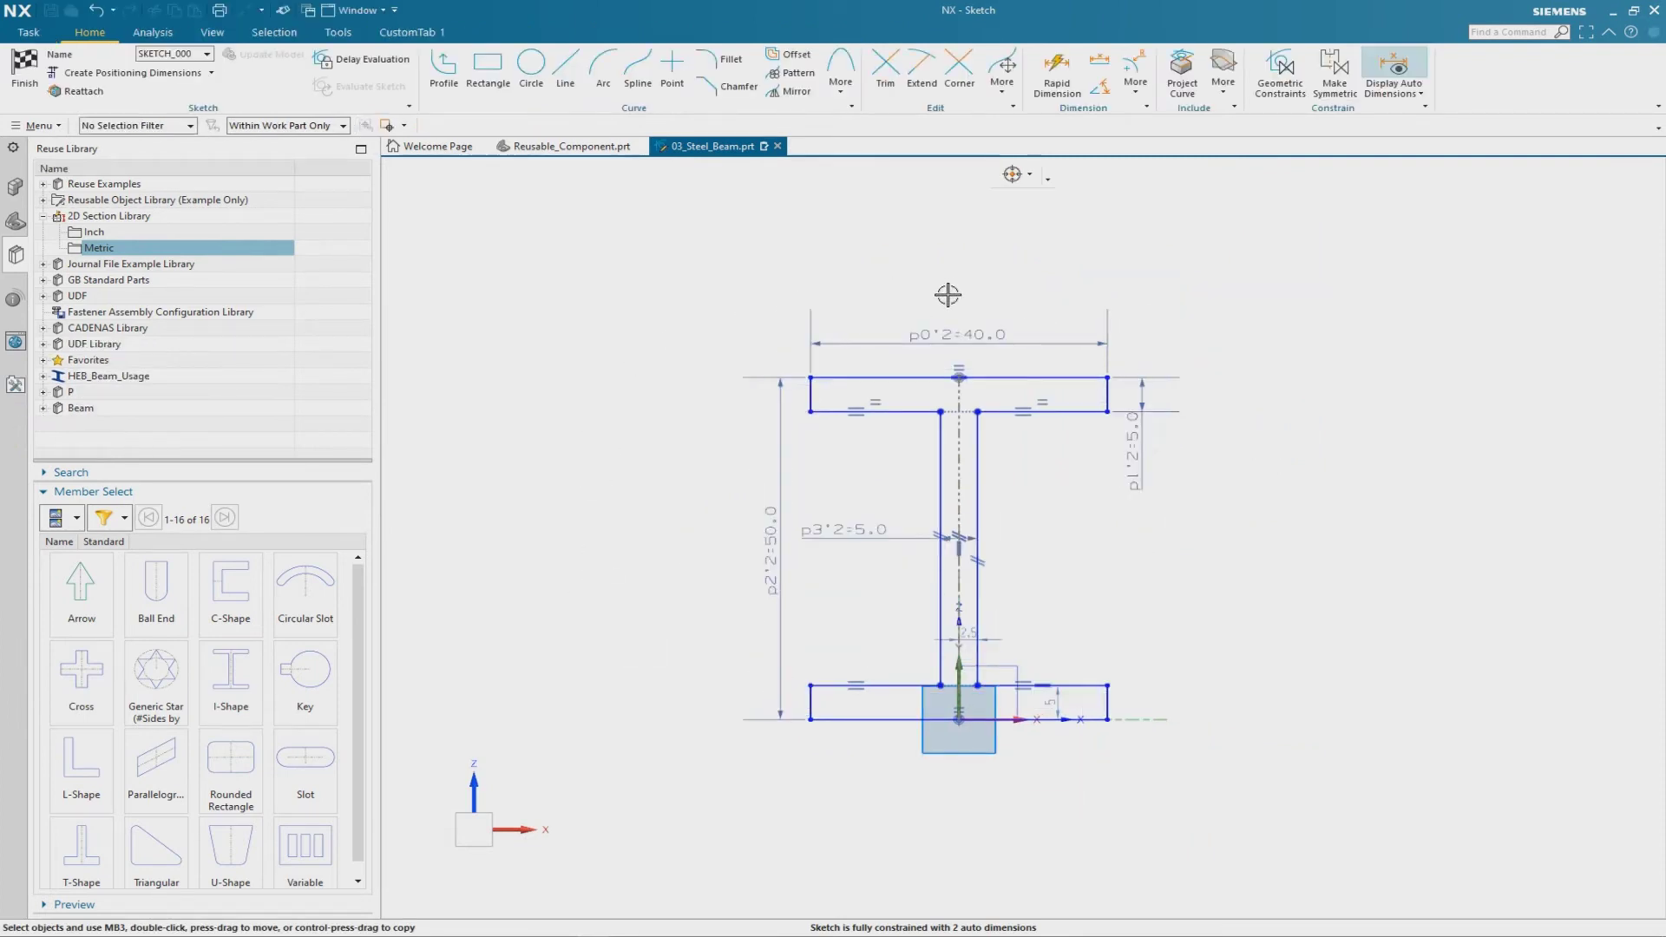
{"action": "left_click_drag", "start_coordinate": [958, 498], "coordinate": [1202, 437]}
{"action": "left_click", "coordinate": [1127, 660]}
{"action": "left_click", "coordinate": [1023, 720]}
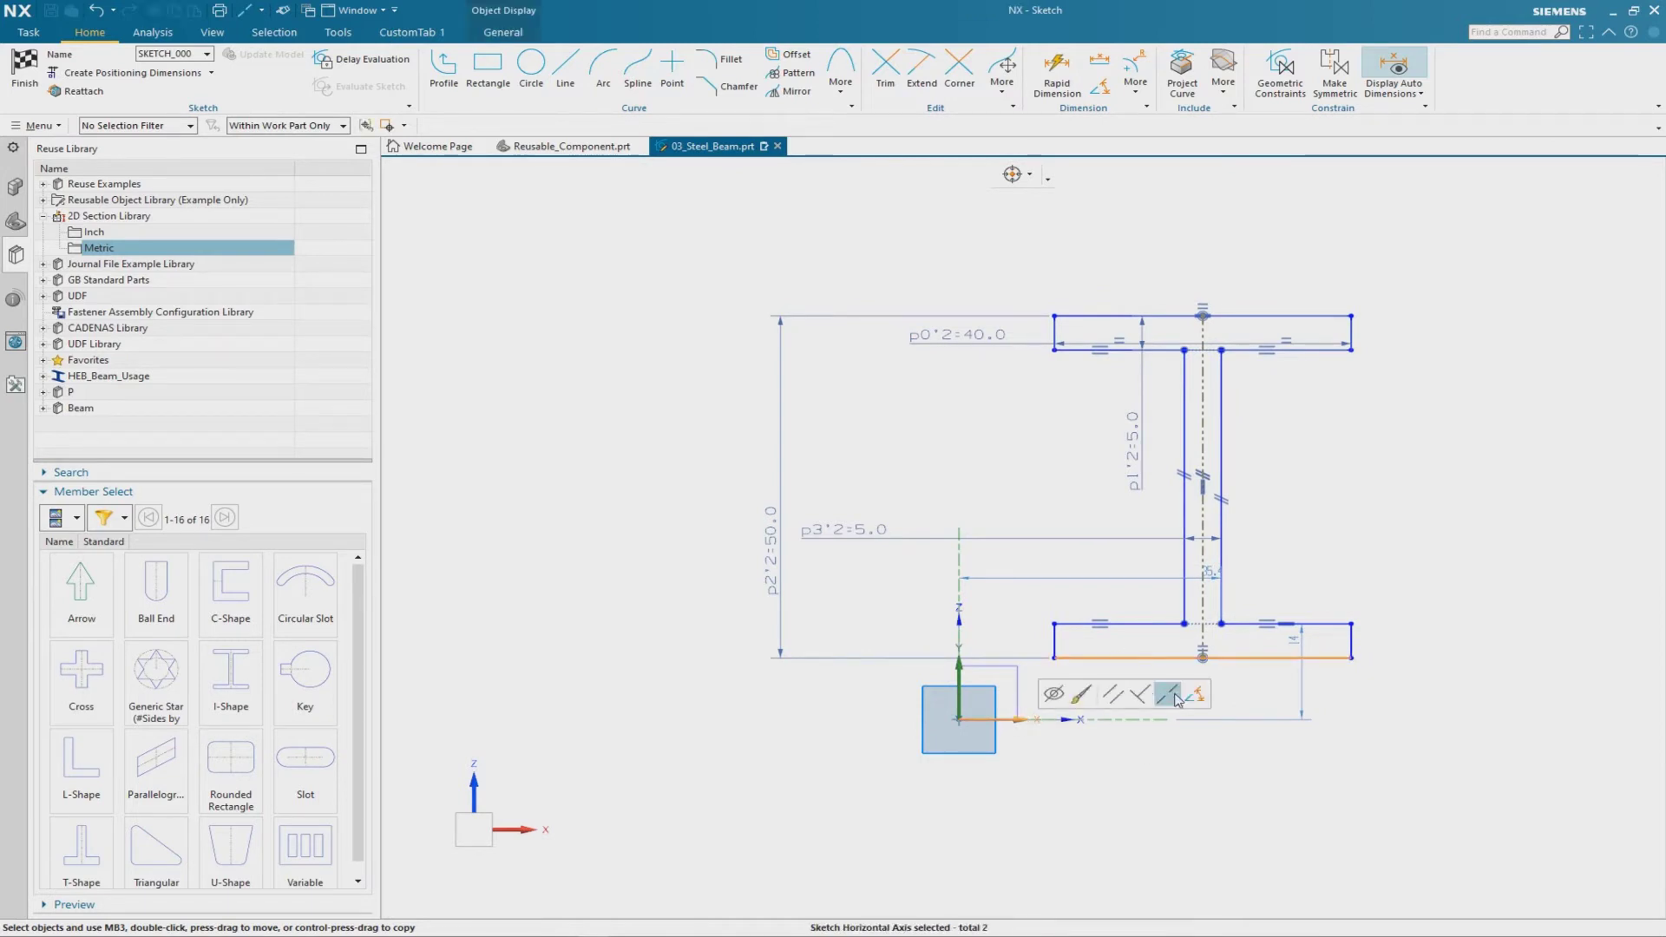
{"action": "left_click", "coordinate": [1167, 694]}
{"action": "left_click", "coordinate": [1201, 500]}
{"action": "left_click", "coordinate": [958, 618]}
{"action": "left_click", "coordinate": [1105, 594]}
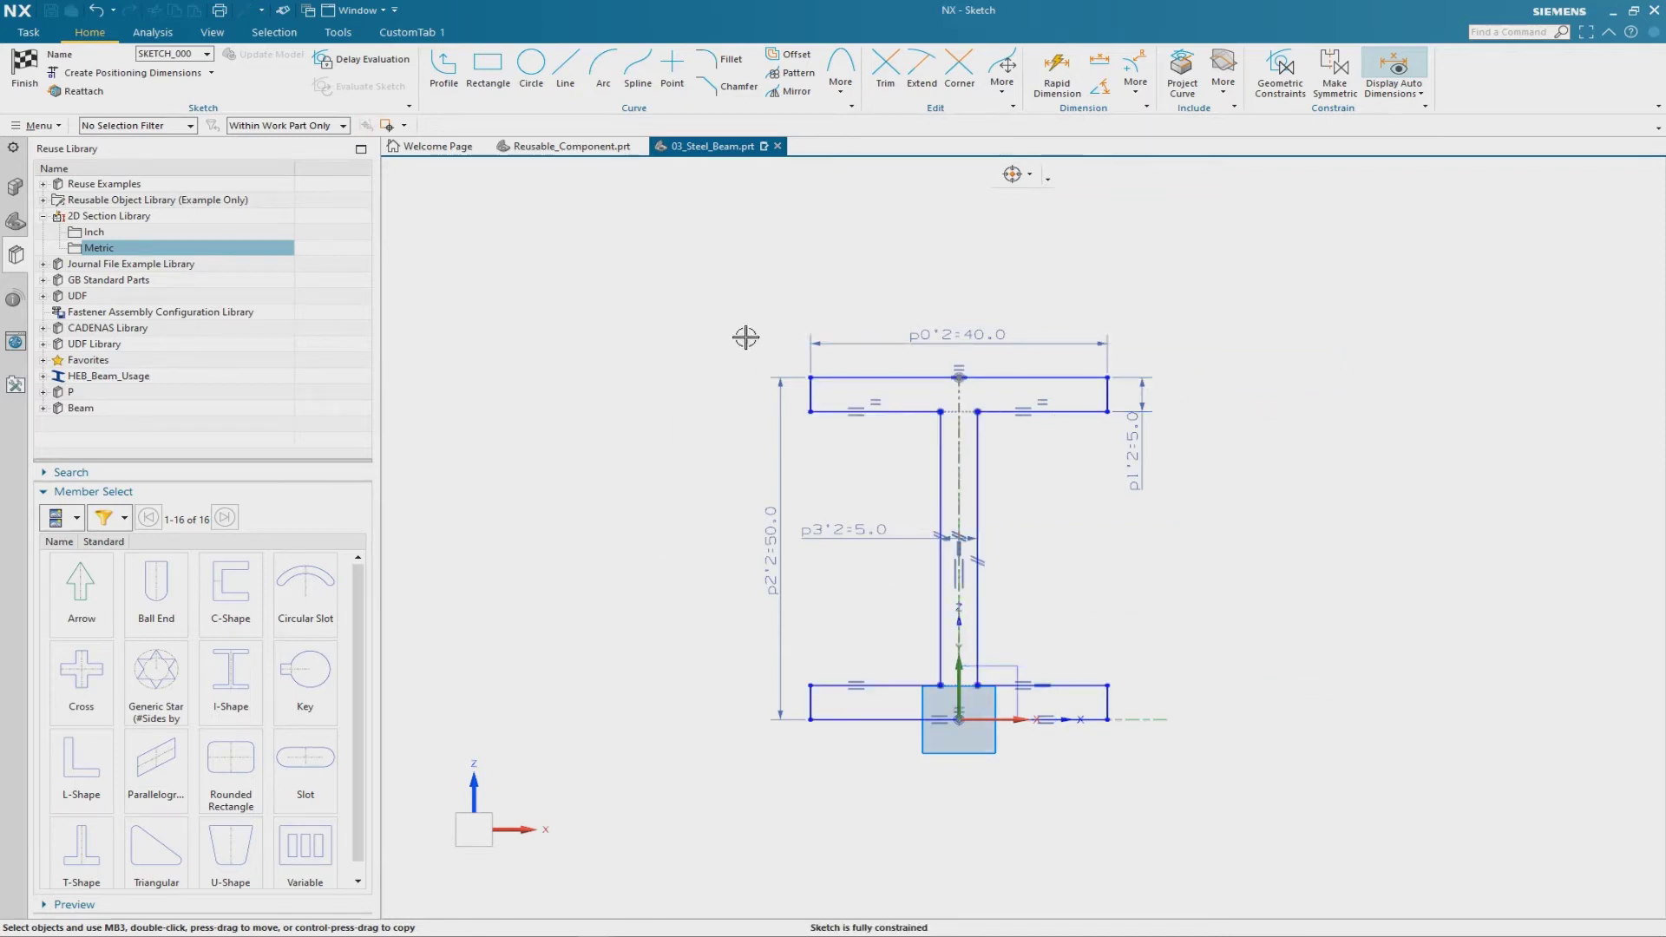
Set the I-section width to 160, height to 160 and flange thickness to 13
{"action": "double_click", "coordinate": [922, 323]}
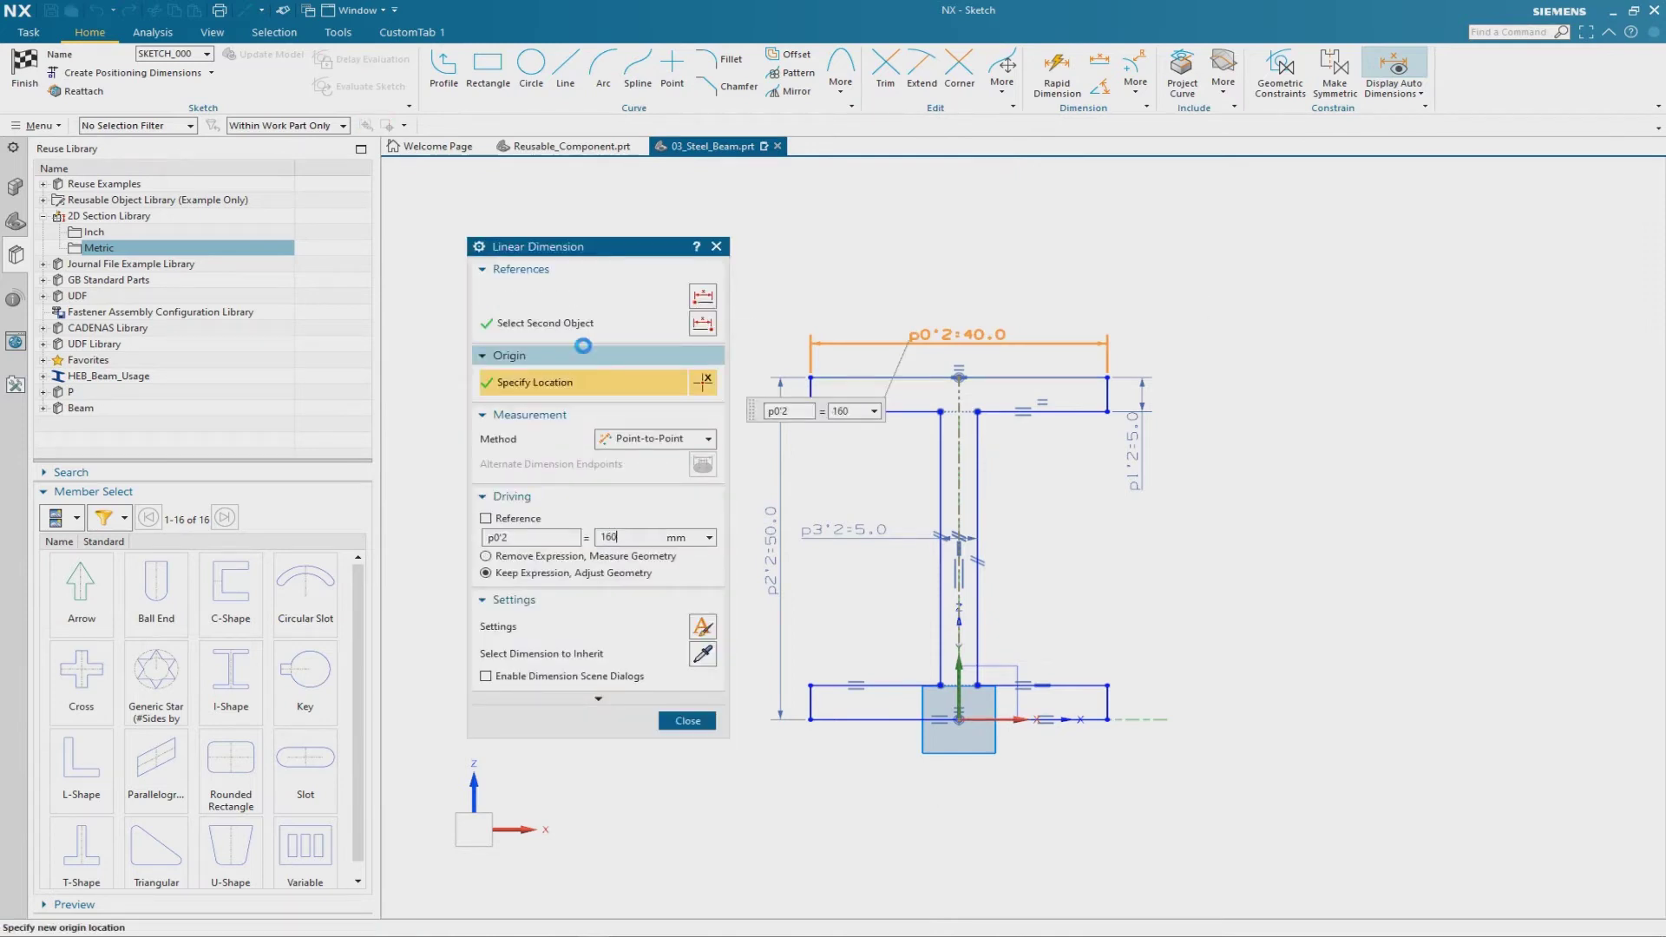
{"action": "key", "text": "Return"}
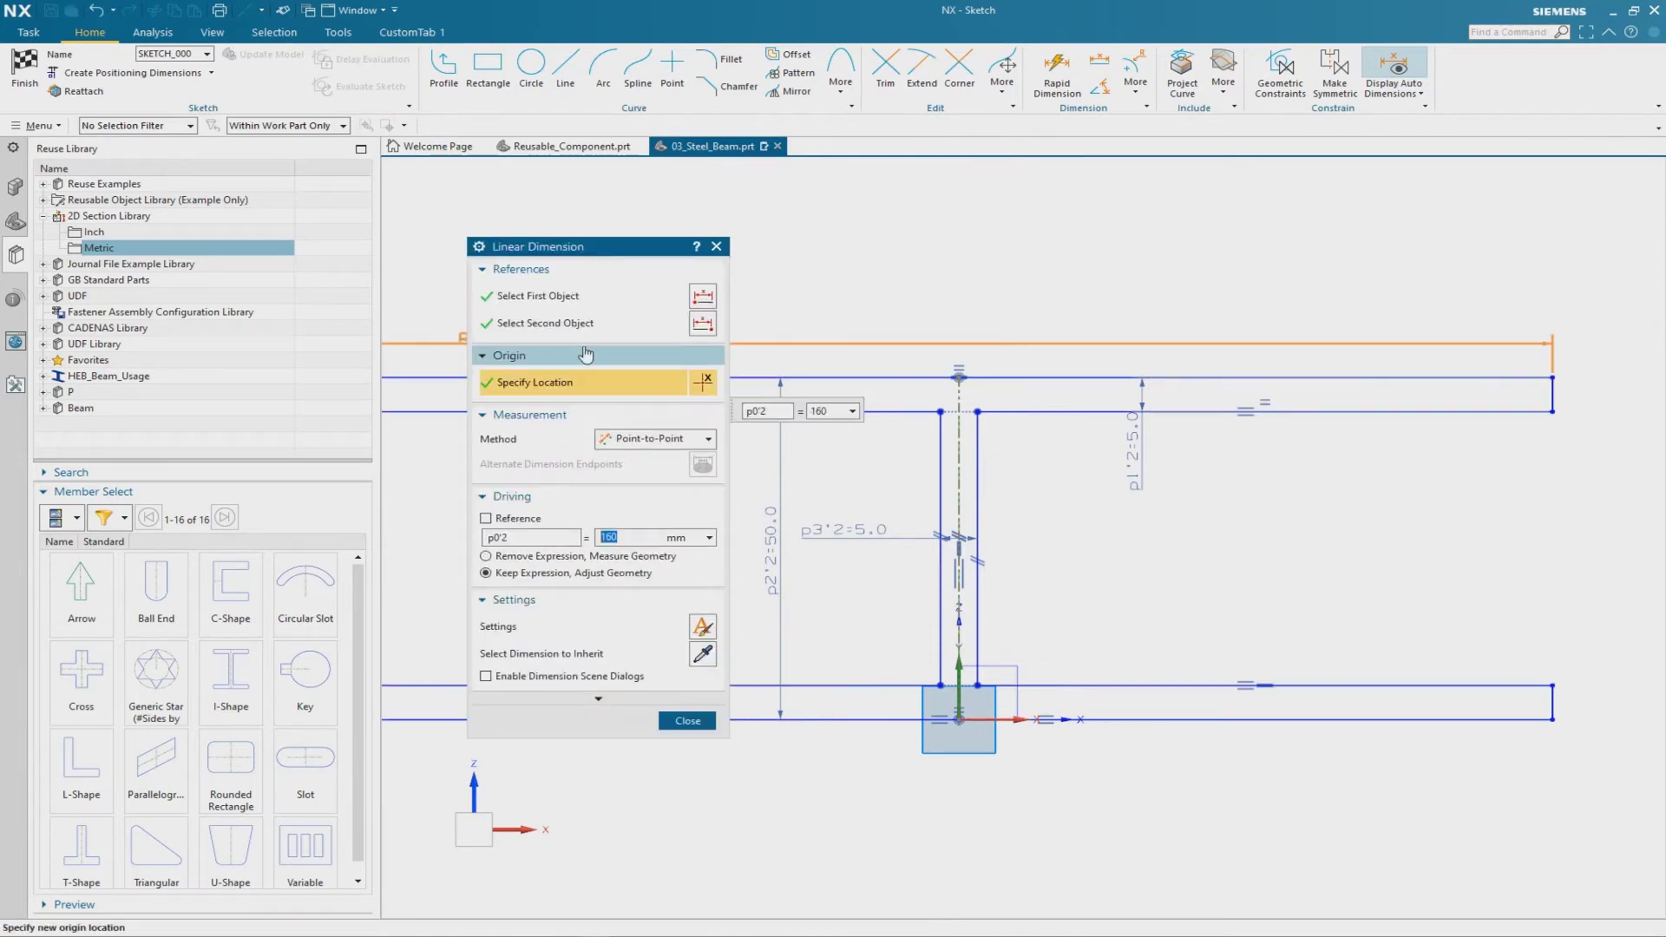
{"action": "double_click", "coordinate": [778, 586]}
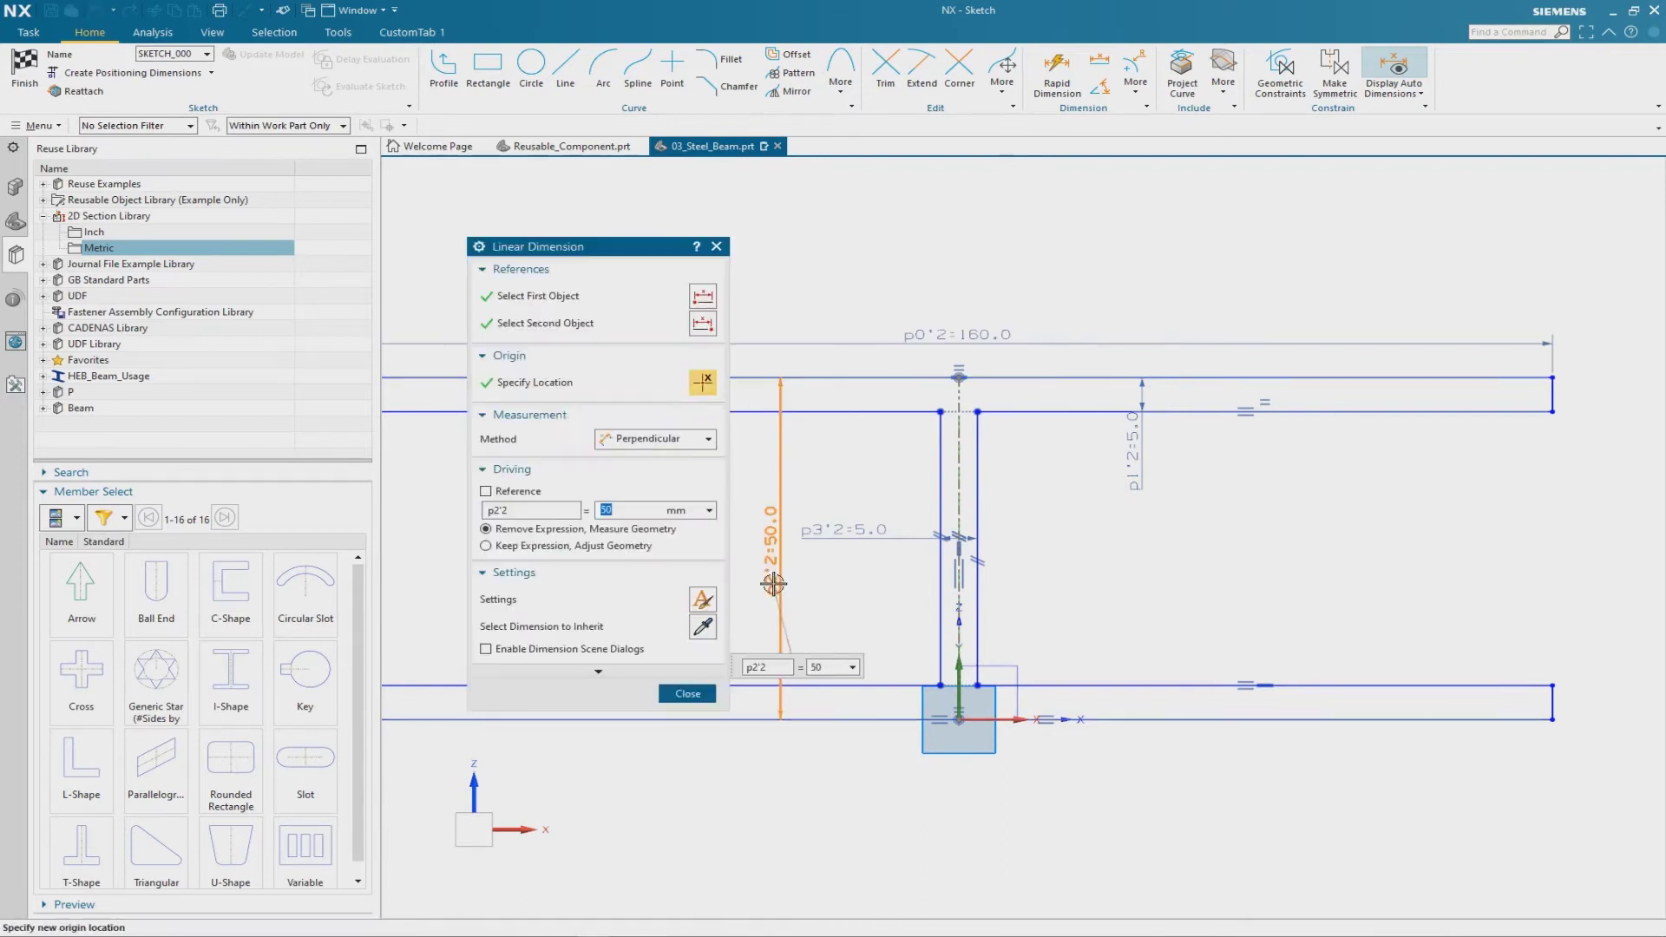
{"action": "type", "text": "160"}
{"action": "key", "text": "Return"}
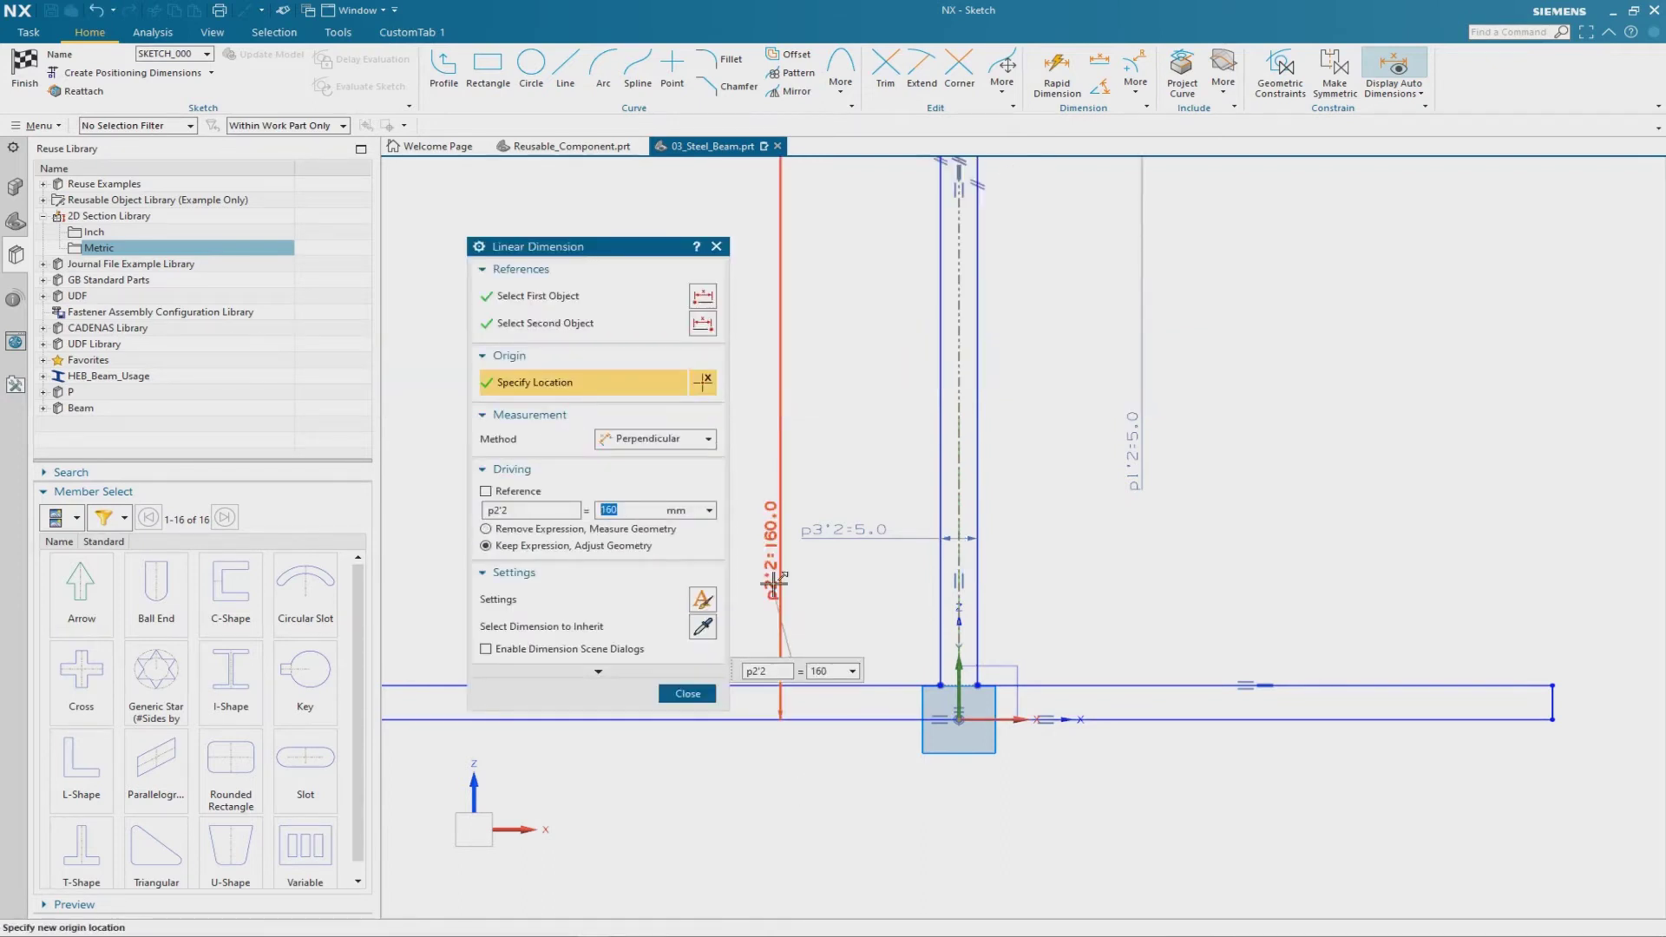
{"action": "double_click", "coordinate": [1139, 480]}
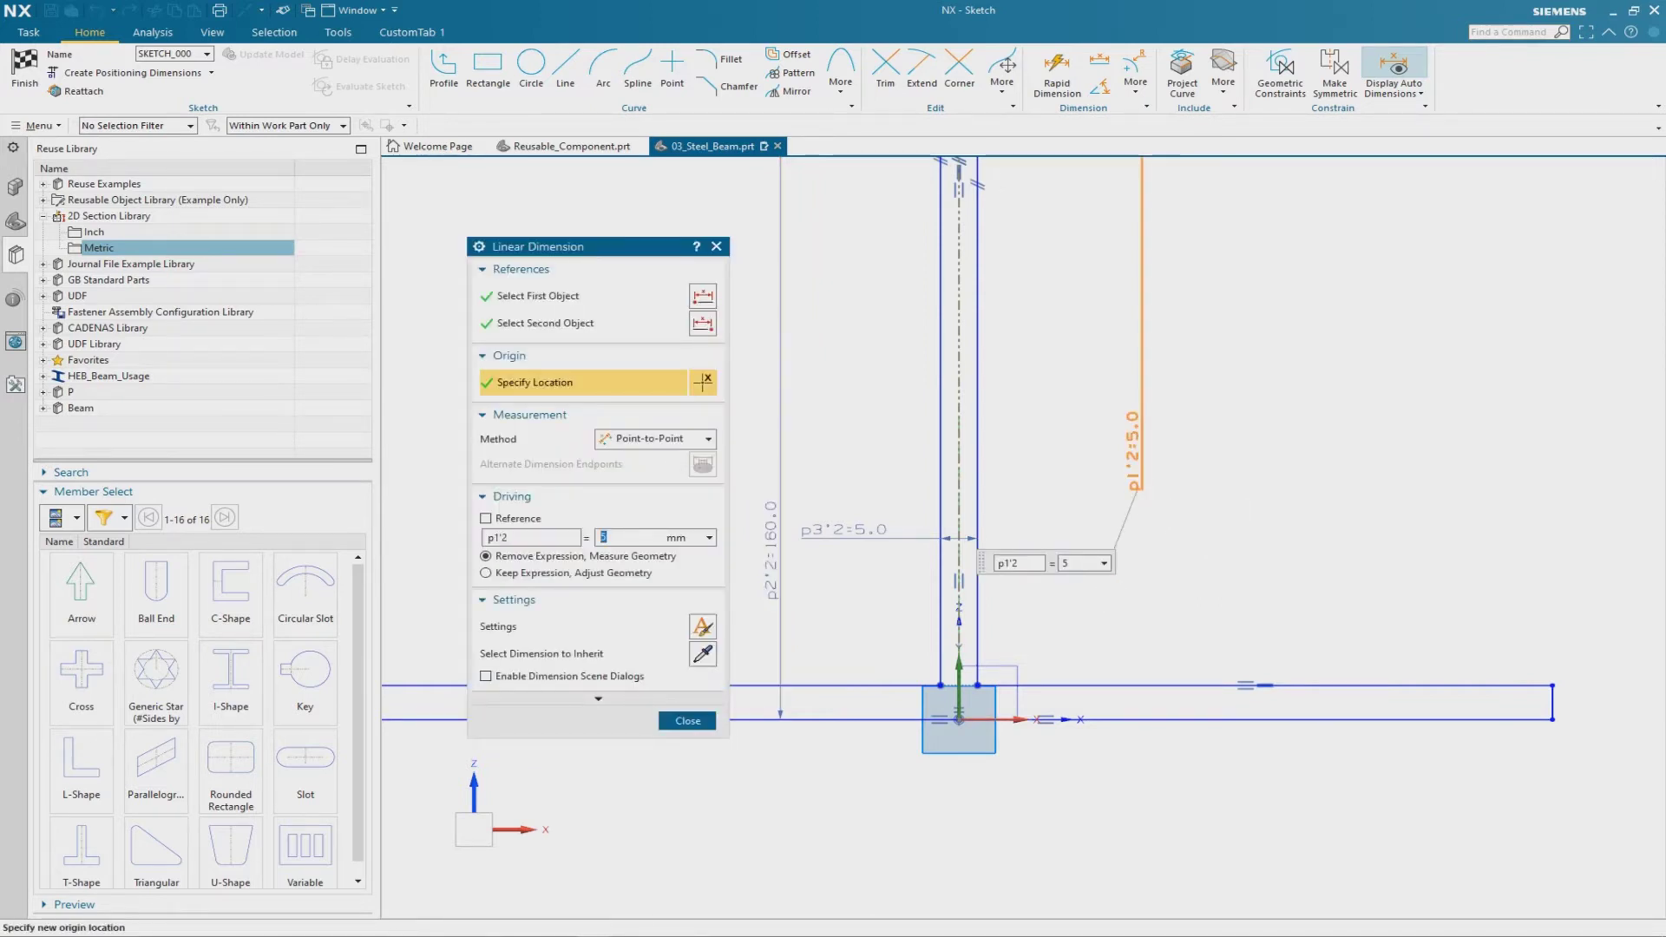
{"action": "type", "text": "13"}
{"action": "key", "text": "Return"}
Set the web thickness to 8 and finish the sketch
{"action": "scroll", "coordinate": [1084, 765], "scroll_direction": "down", "scroll_amount": 3}
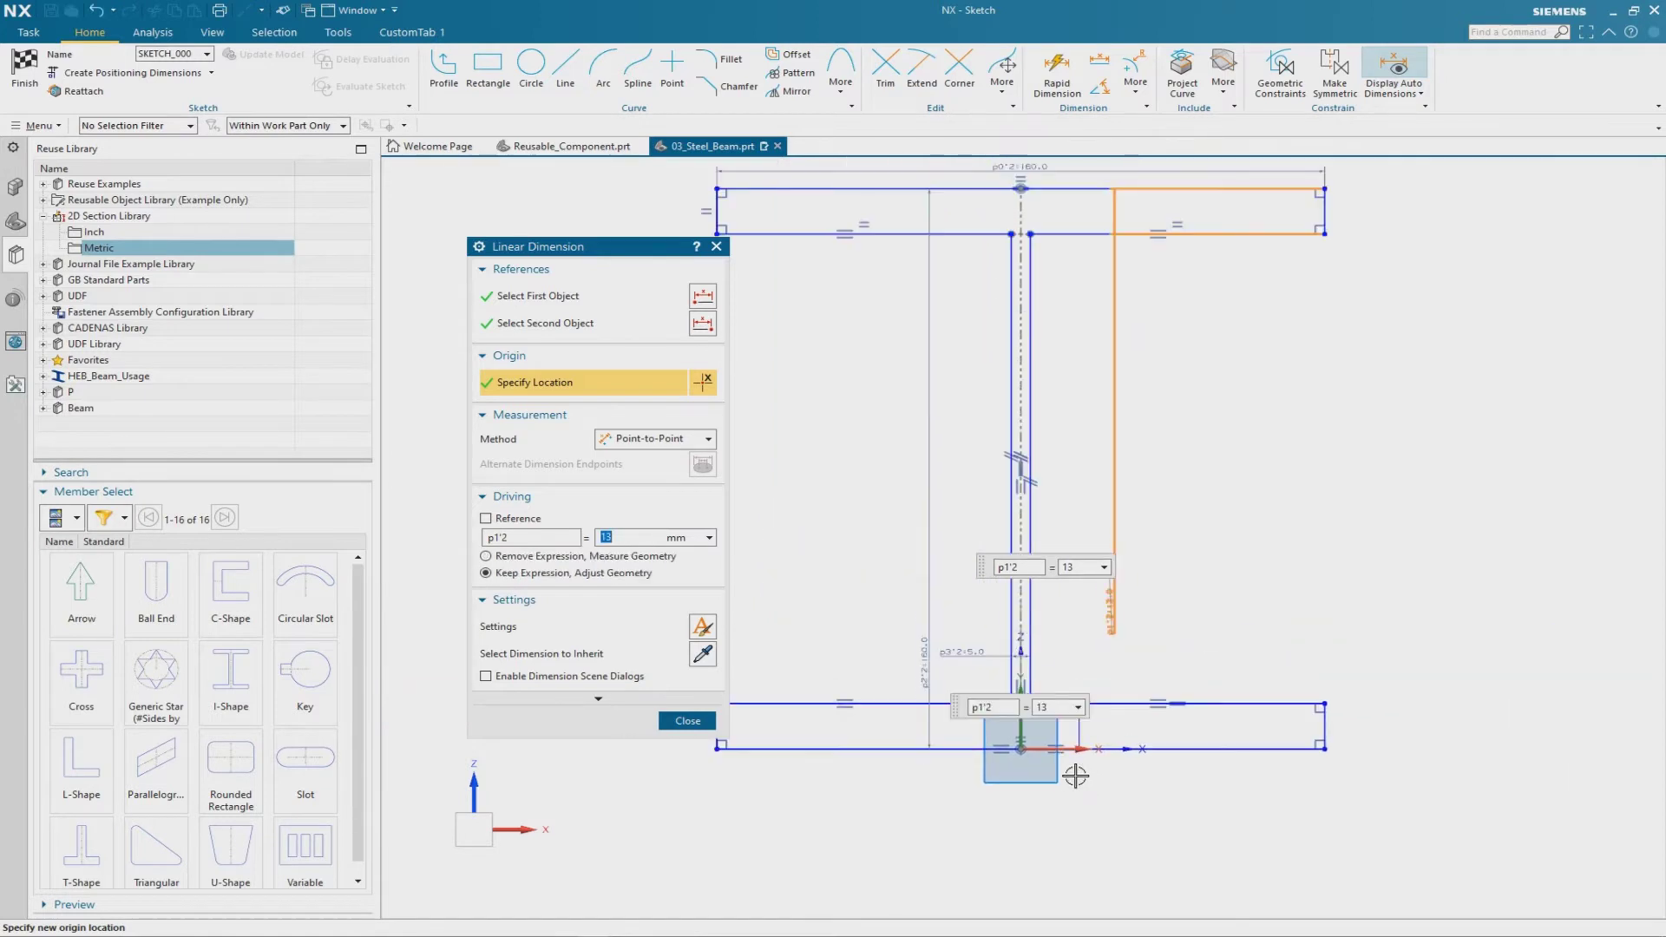
{"action": "middle_click", "coordinate": [792, 450]}
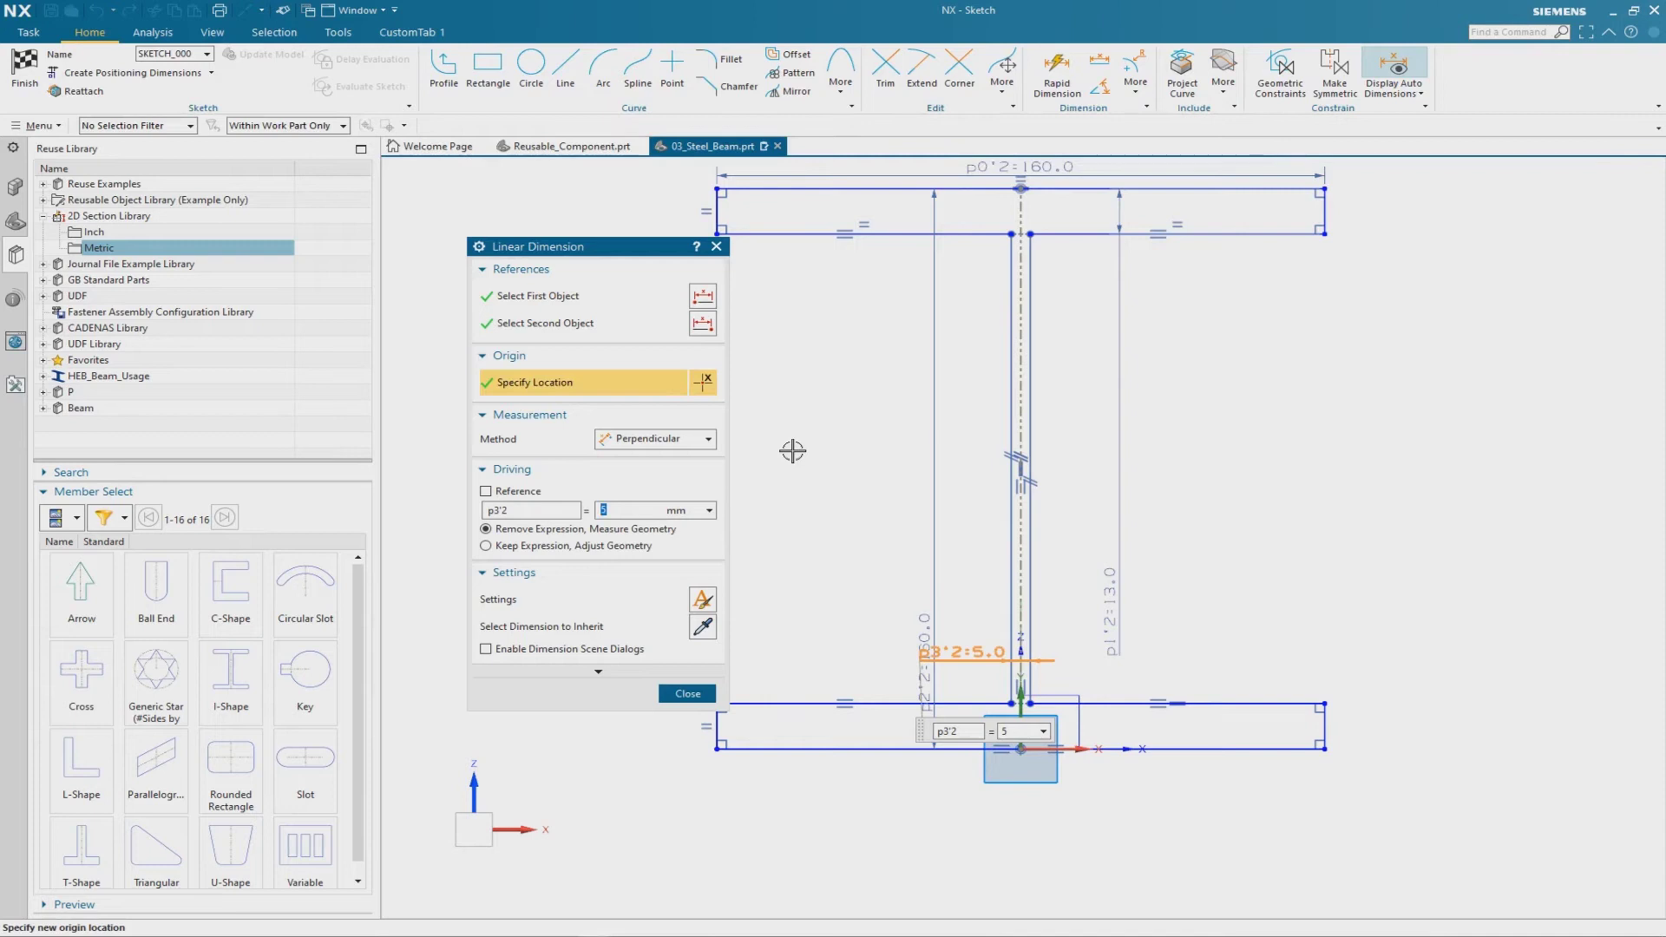
{"action": "key", "text": "Return"}
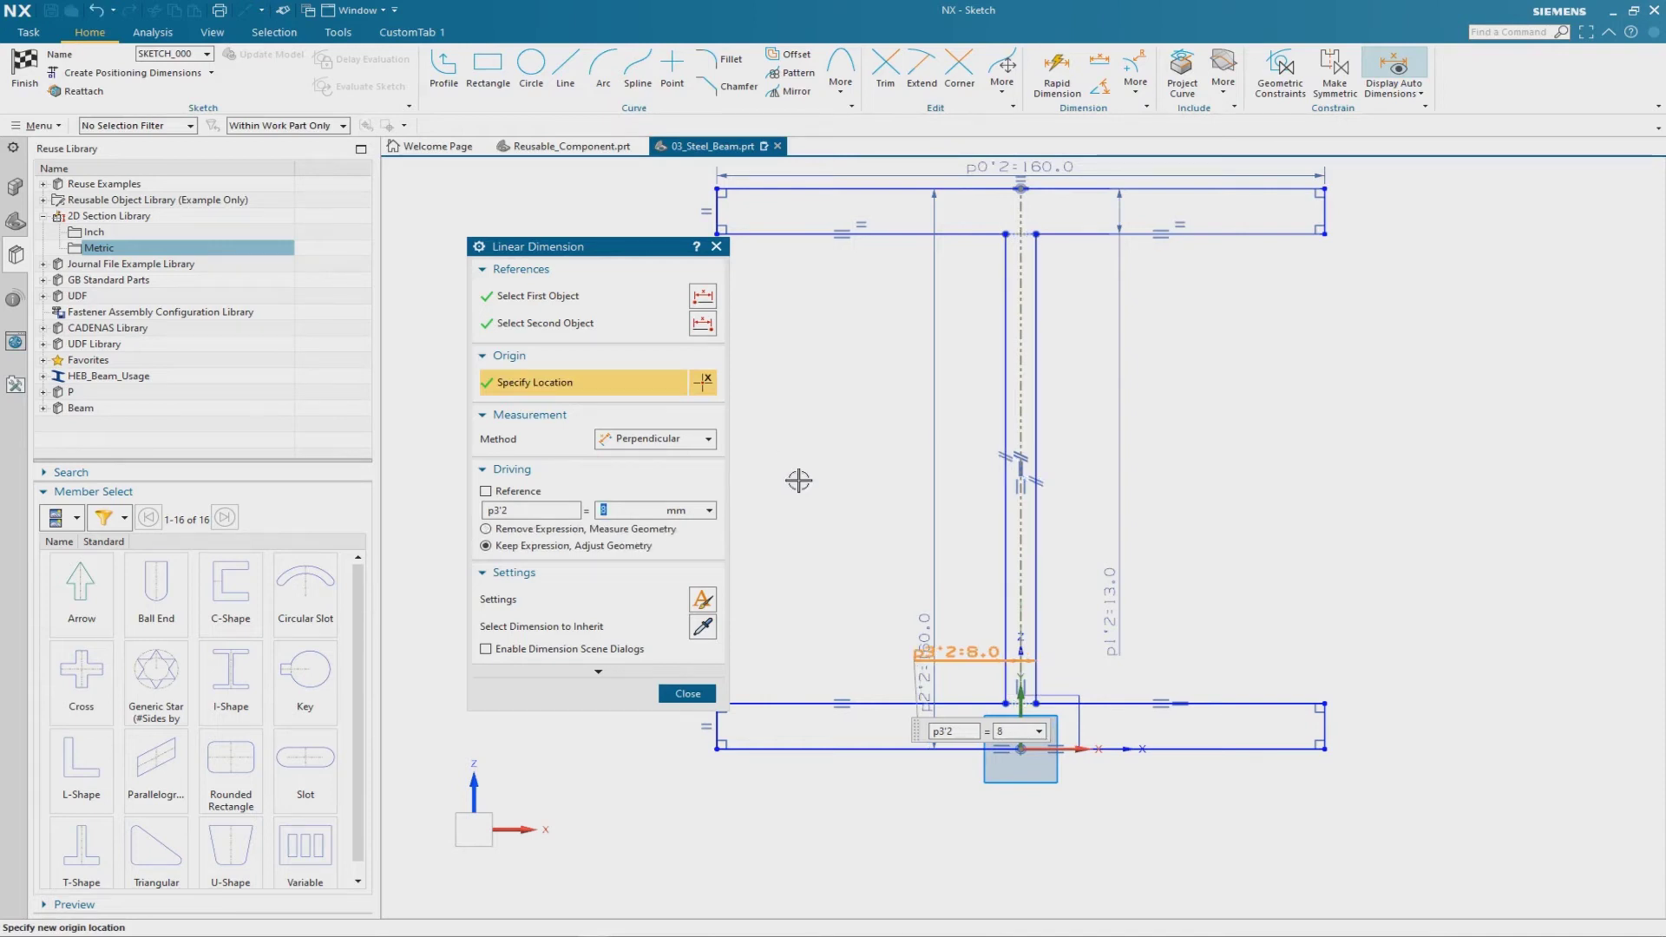
{"action": "left_click", "coordinate": [687, 694]}
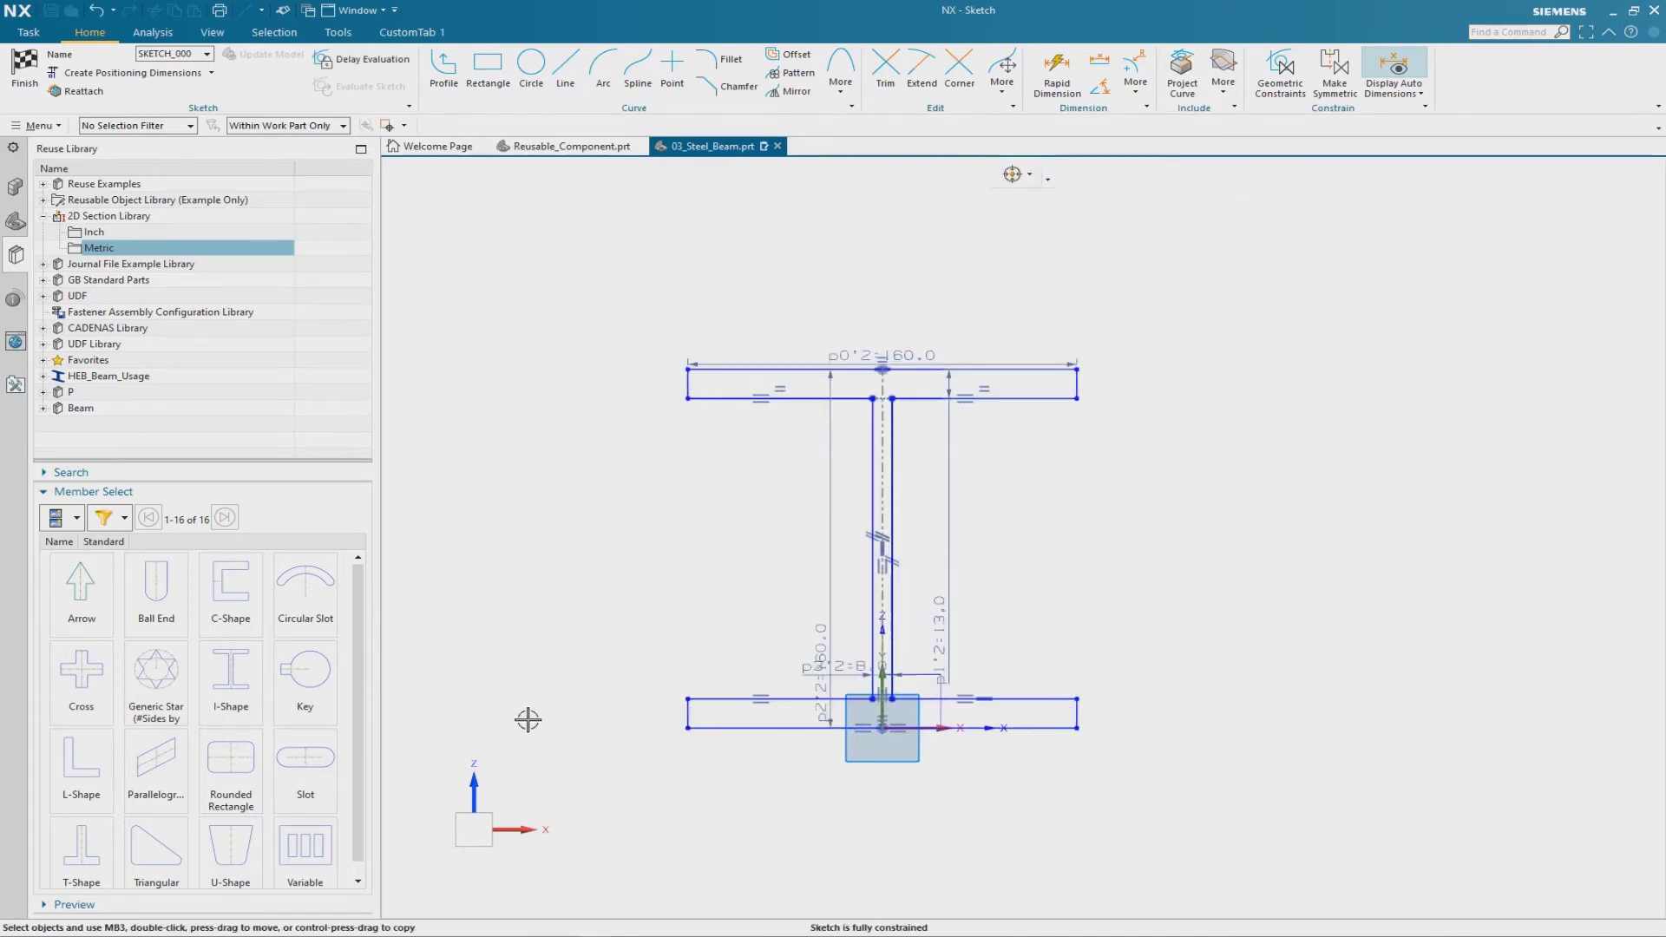
{"action": "left_click", "coordinate": [32, 88]}
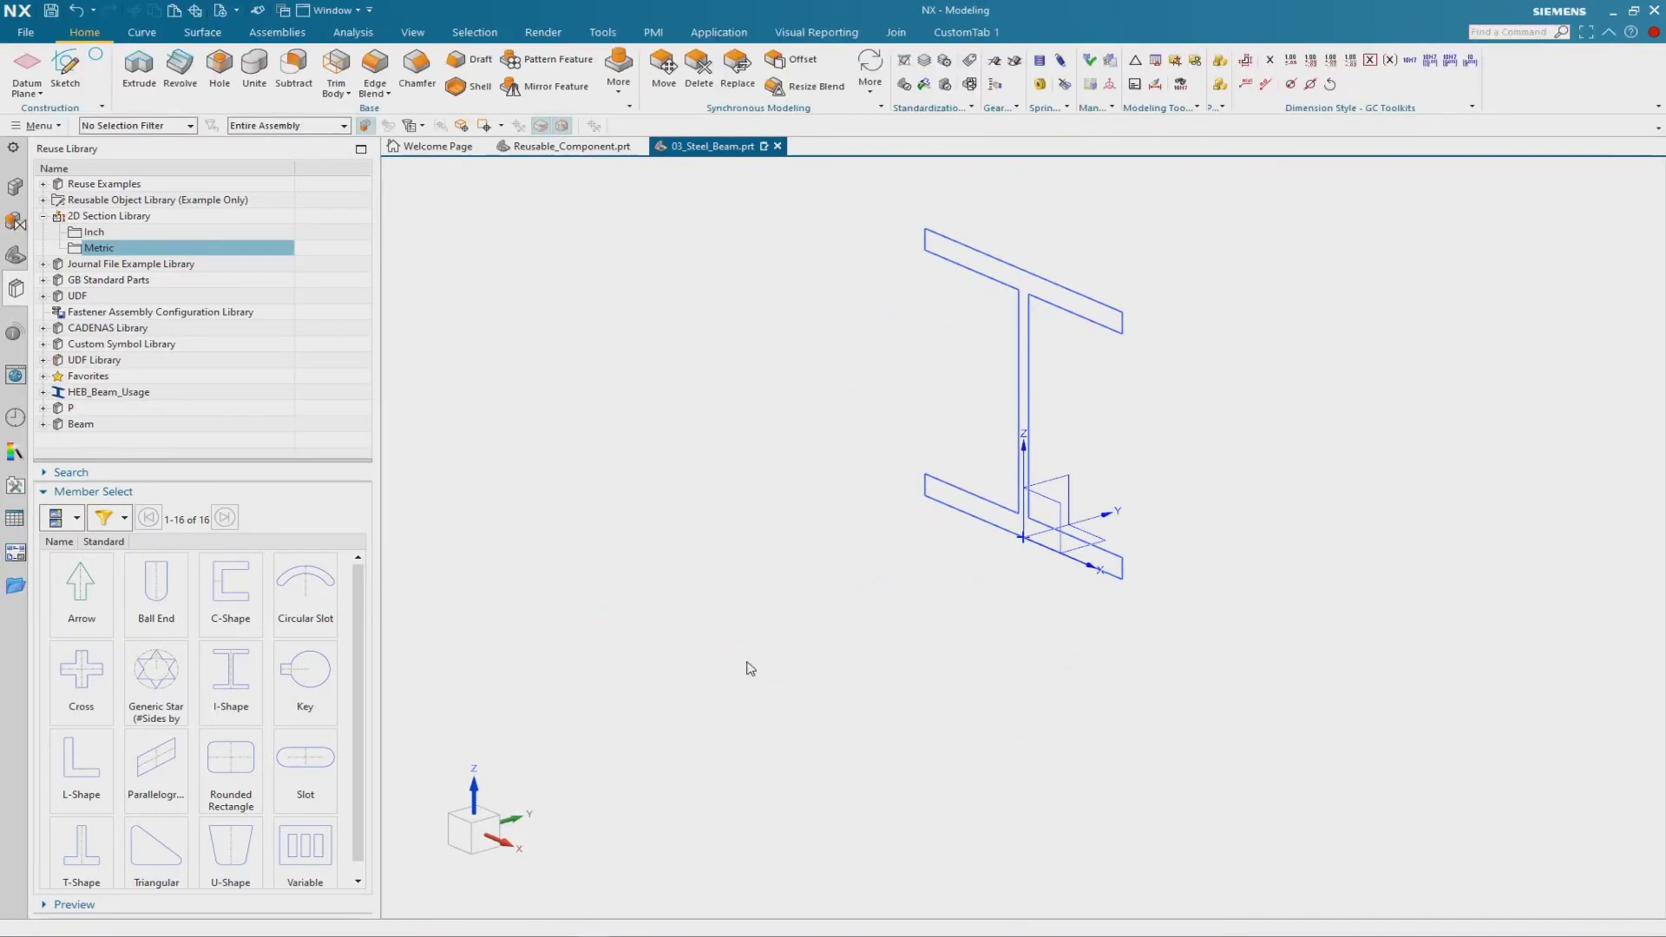
{"action": "scroll", "coordinate": [749, 668], "scroll_direction": "down", "scroll_amount": 1}
{"action": "scroll", "coordinate": [1060, 414], "scroll_direction": "up", "scroll_amount": 1}
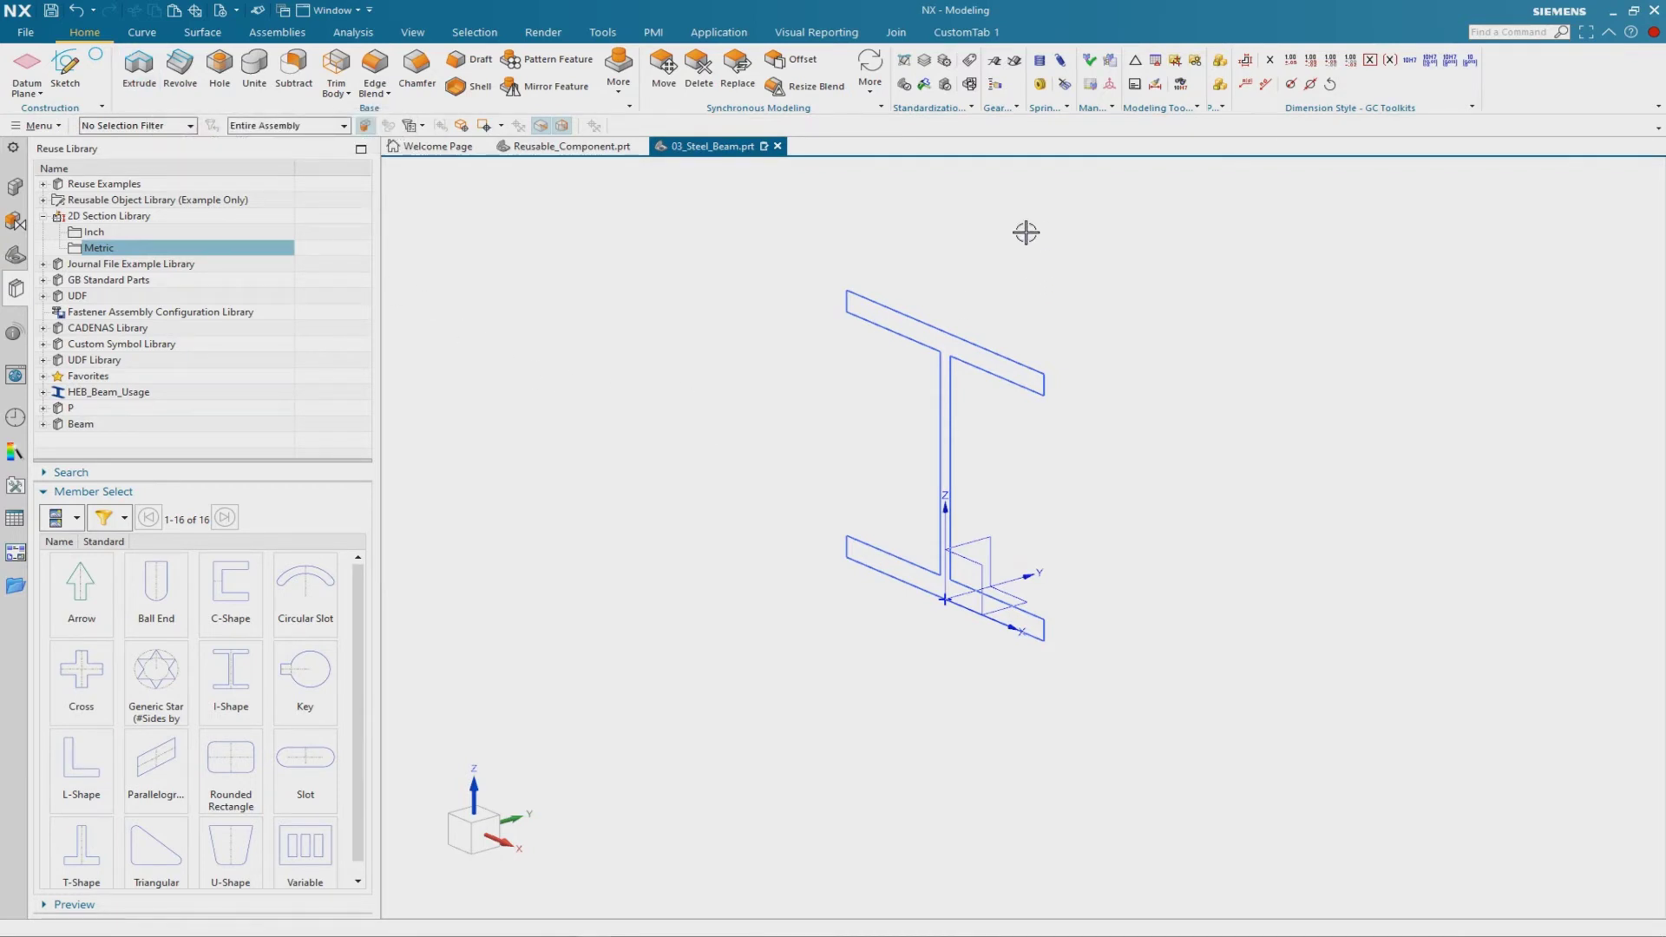
Create the expression Length with a value of 1000 in the Expressions dialog
{"action": "left_click", "coordinate": [605, 35]}
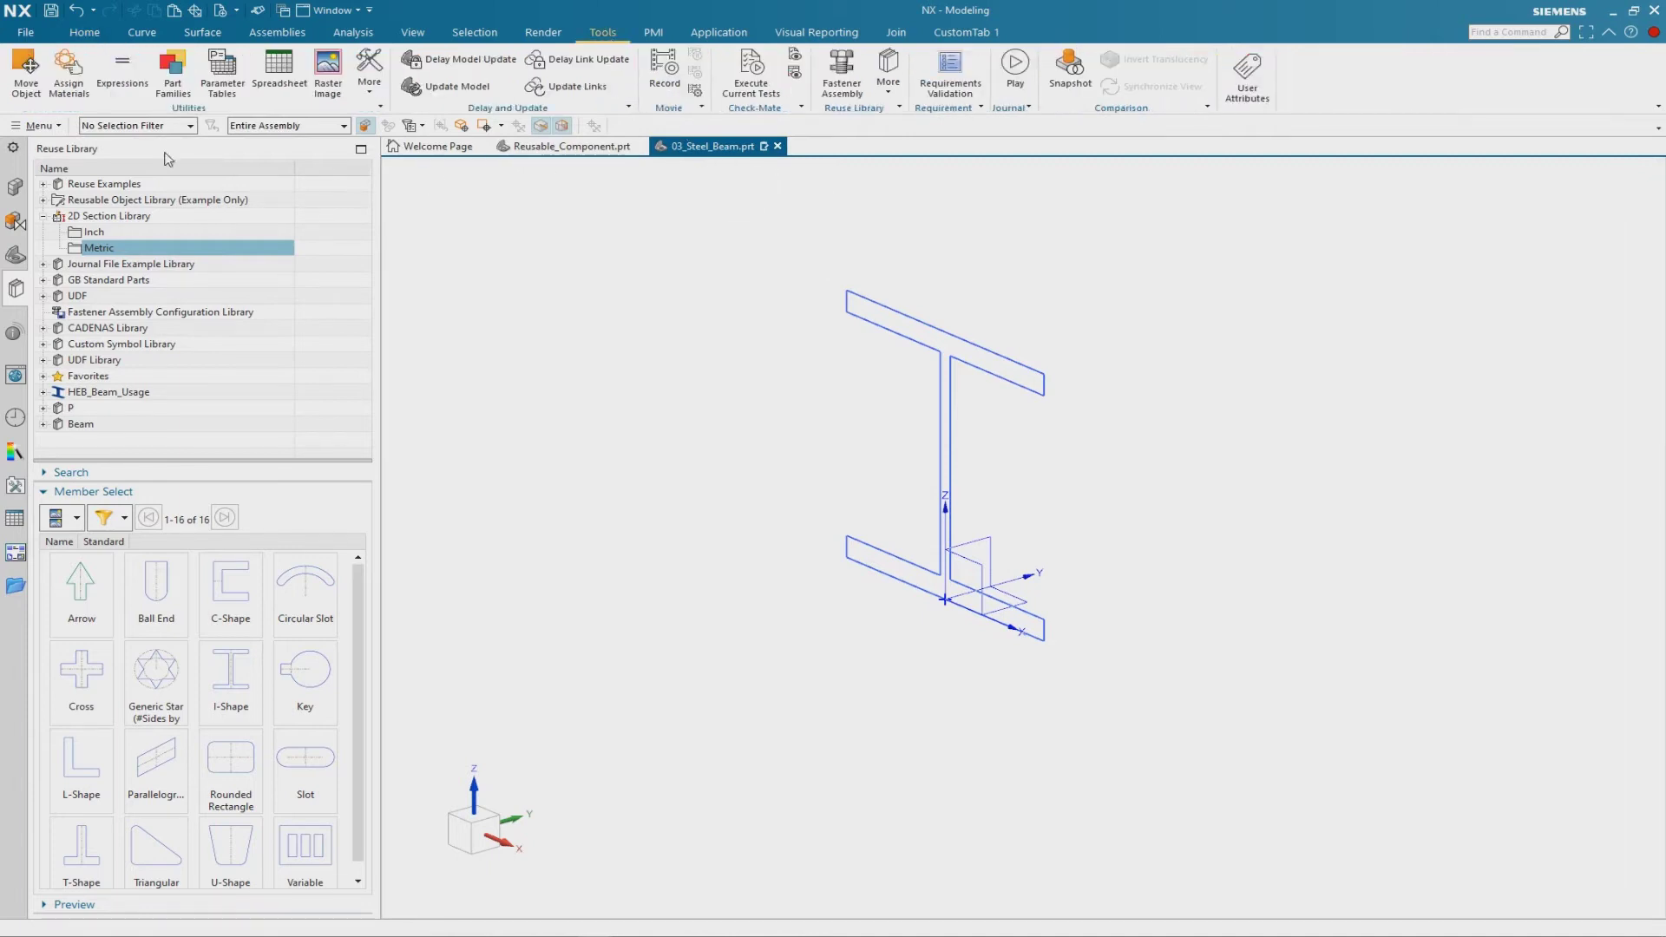
{"action": "left_click", "coordinate": [122, 73]}
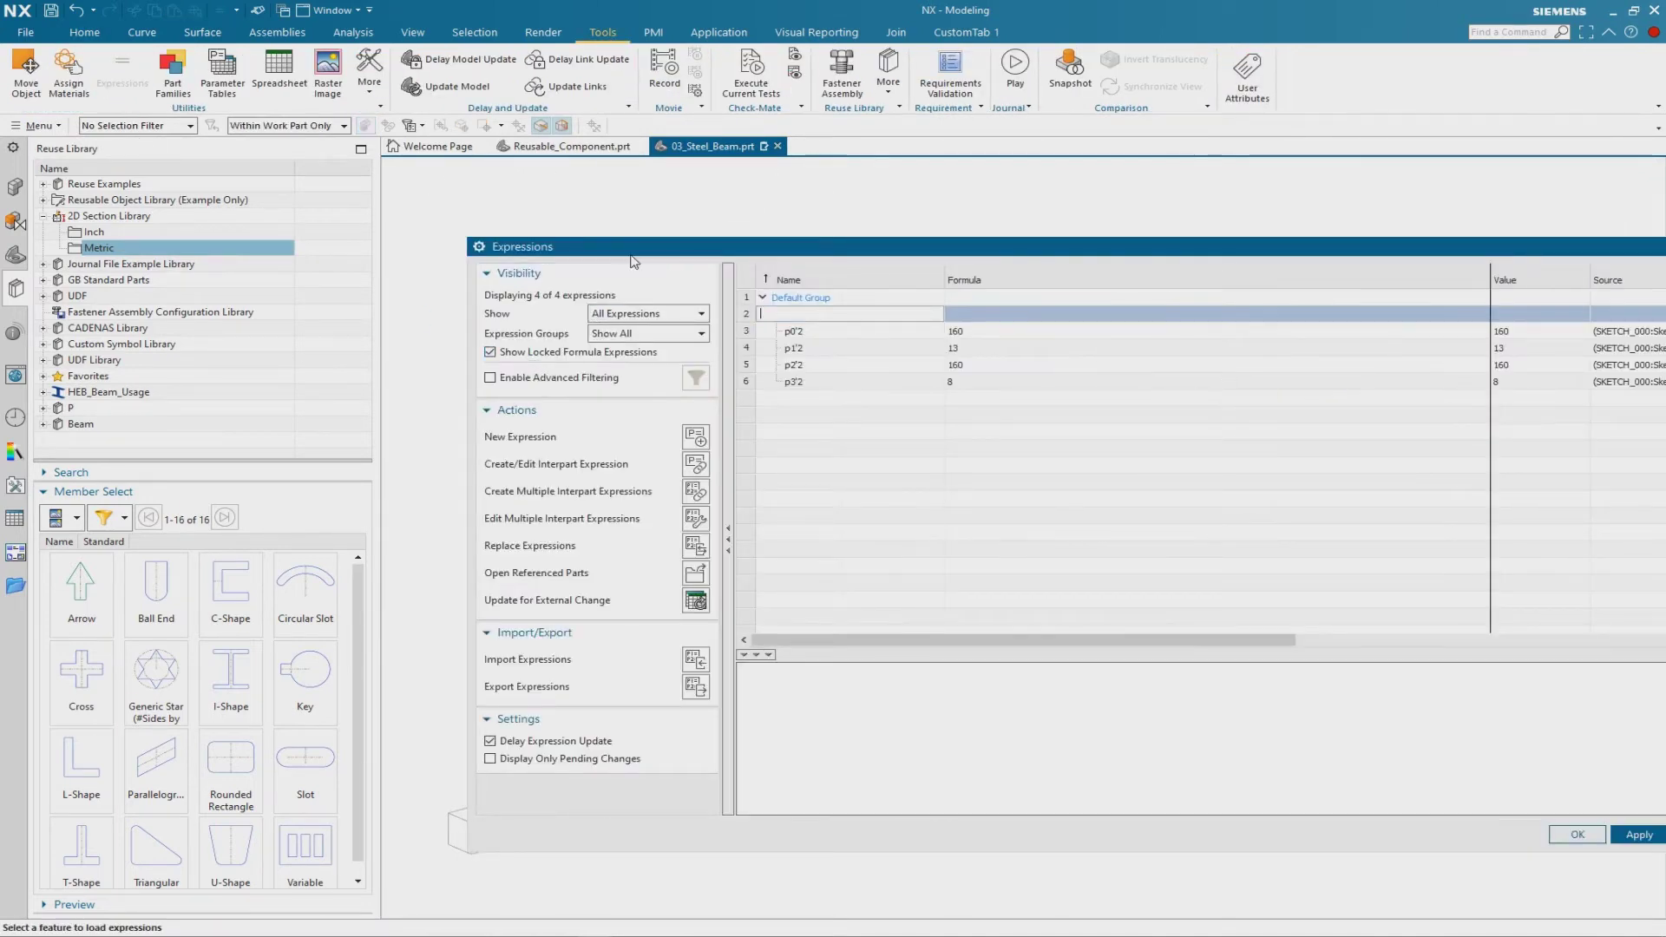
{"action": "left_click_drag", "start_coordinate": [634, 261], "coordinate": [328, 250]}
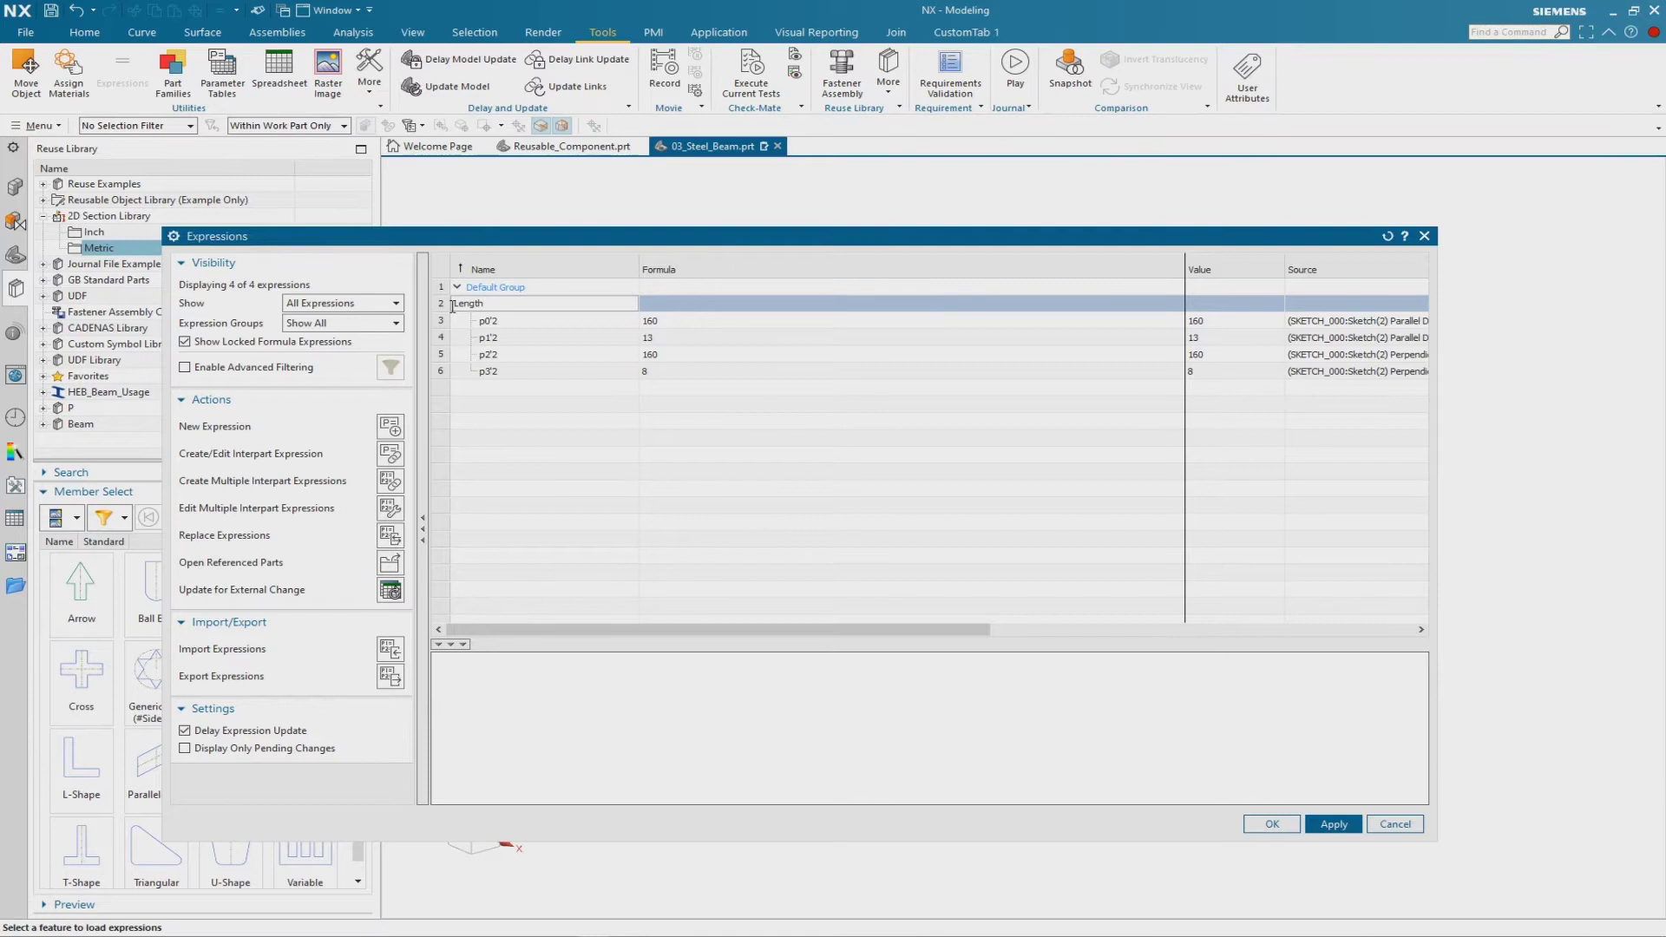
{"action": "key", "text": "Return"}
{"action": "type", "text": "1000"}
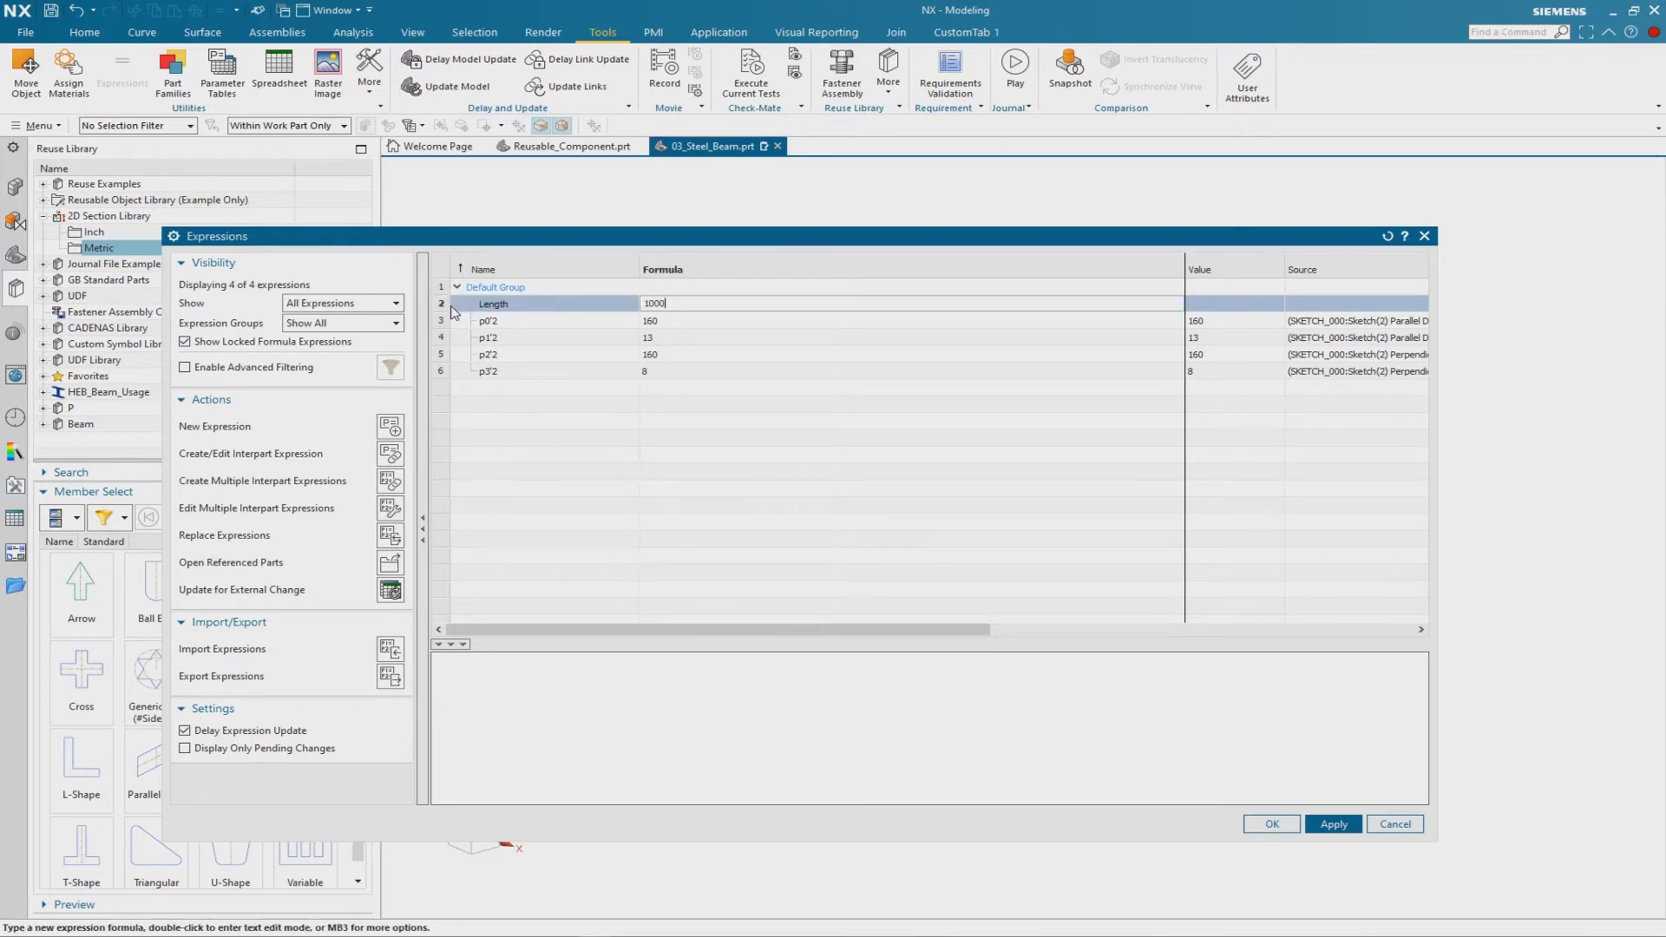
{"action": "key", "text": "Return"}
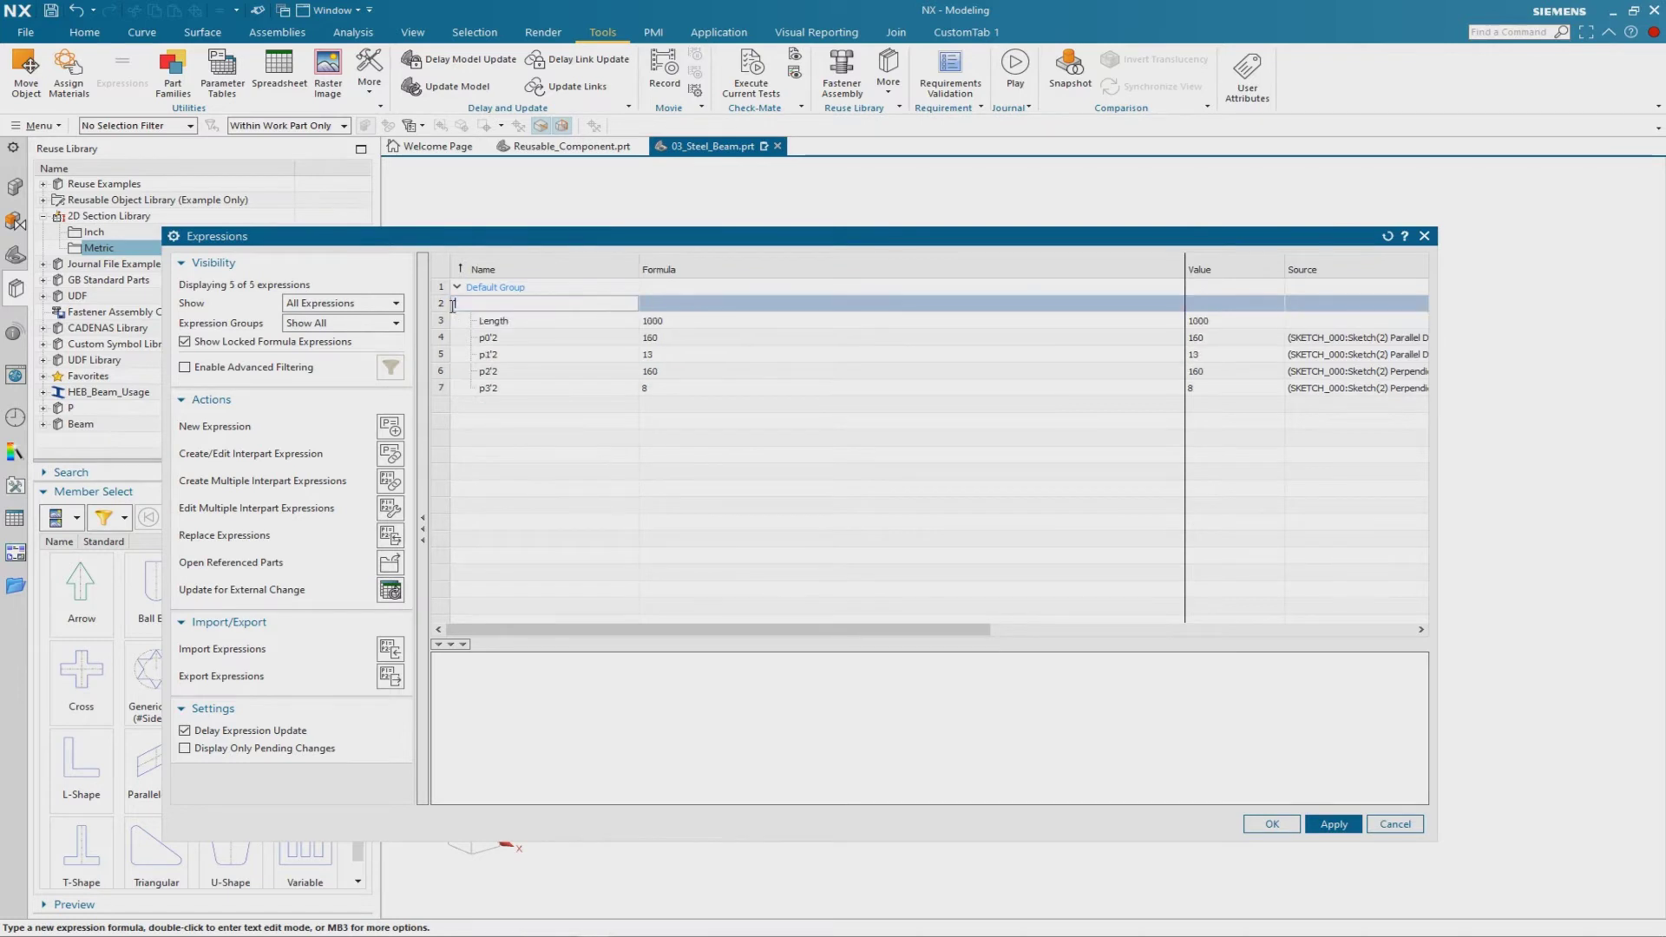
{"action": "left_click", "coordinate": [1267, 824]}
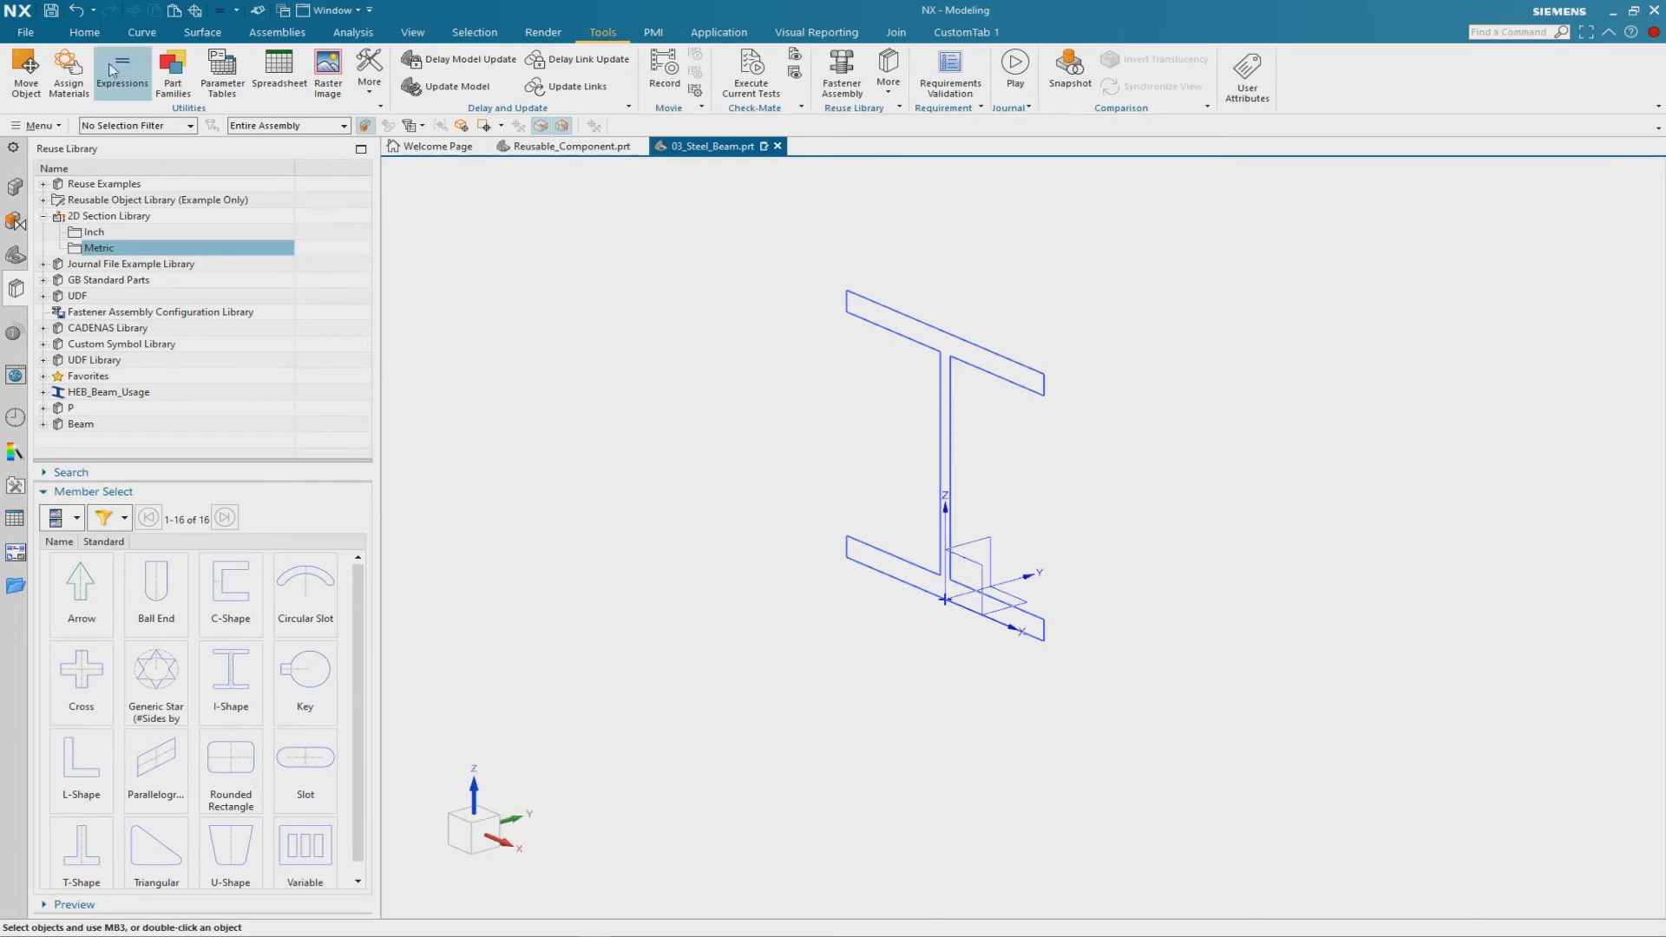
Extrude the I-section curves with the End Distance set to the Length expression
{"action": "left_click", "coordinate": [84, 32]}
{"action": "left_click", "coordinate": [139, 76]}
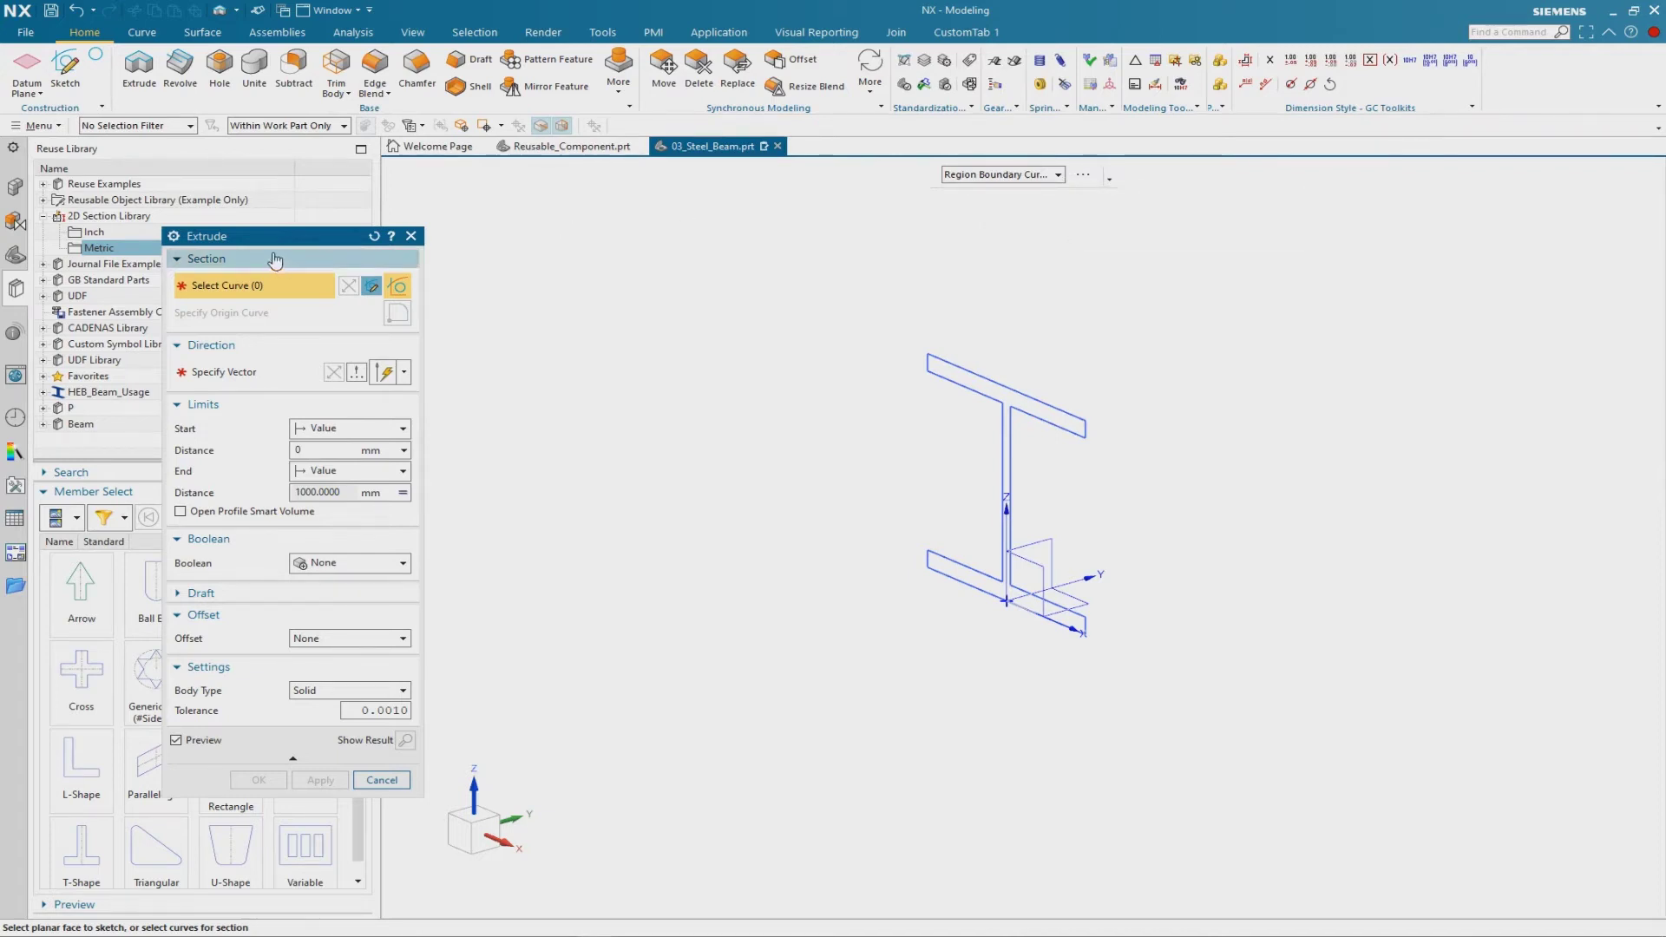
{"action": "left_click_drag", "start_coordinate": [268, 242], "coordinate": [586, 214]}
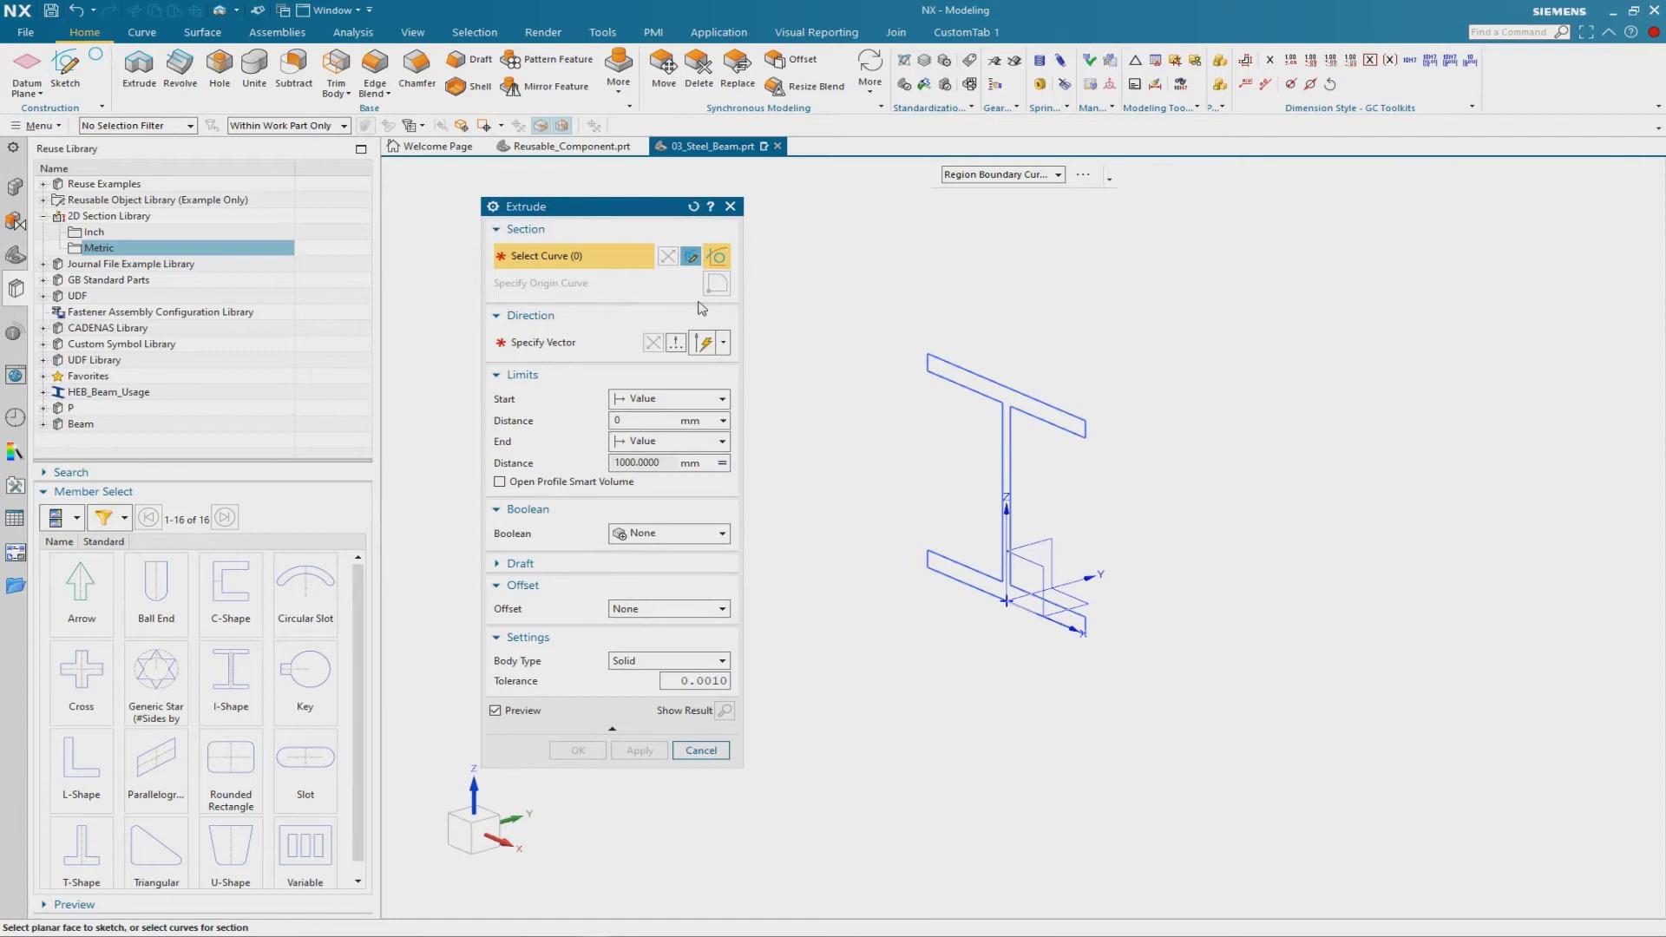
{"action": "left_click", "coordinate": [996, 396]}
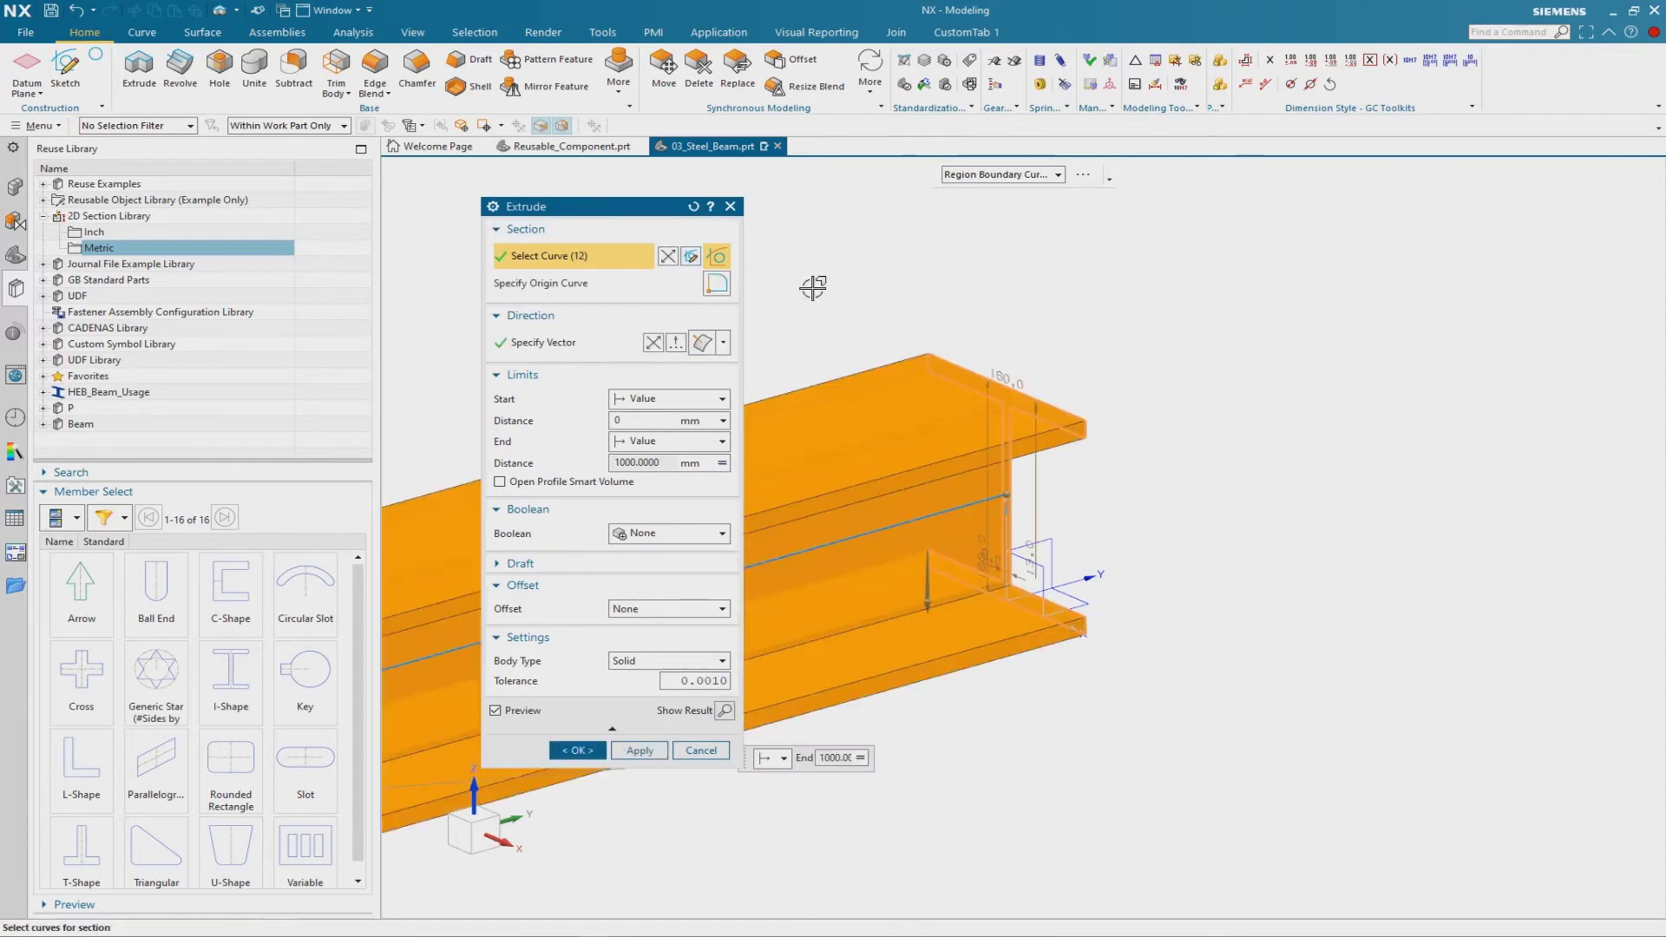
{"action": "key", "text": "ctrl+f"}
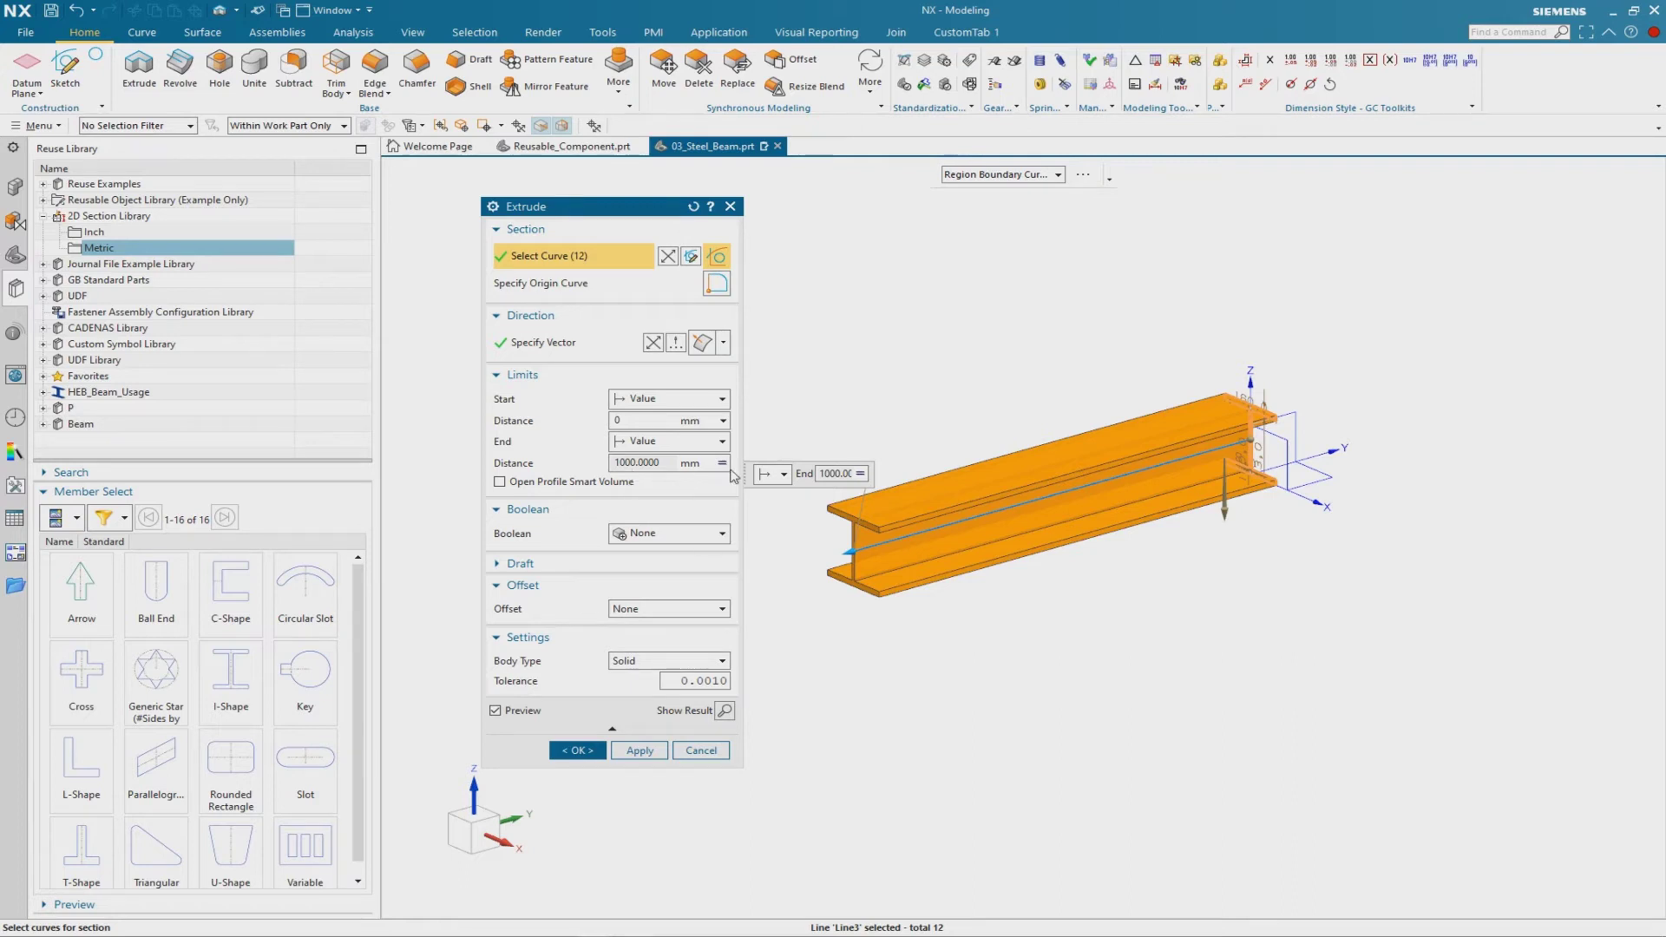
{"action": "left_click", "coordinate": [725, 466]}
{"action": "left_click", "coordinate": [800, 671]}
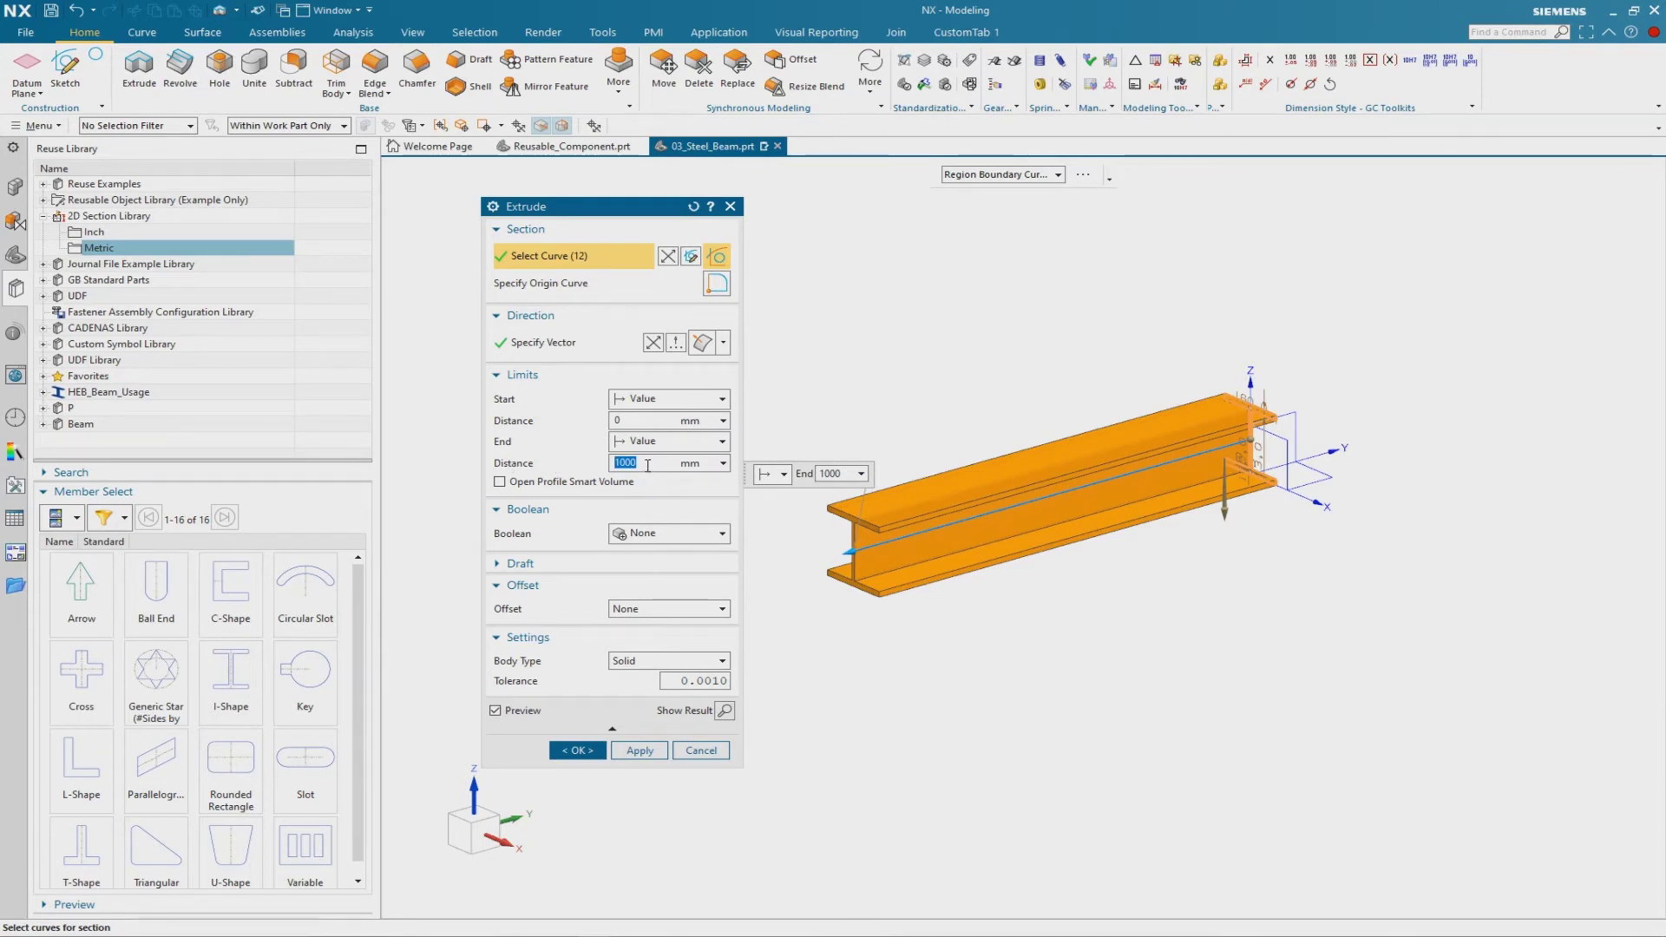
{"action": "type", "text": "Le"}
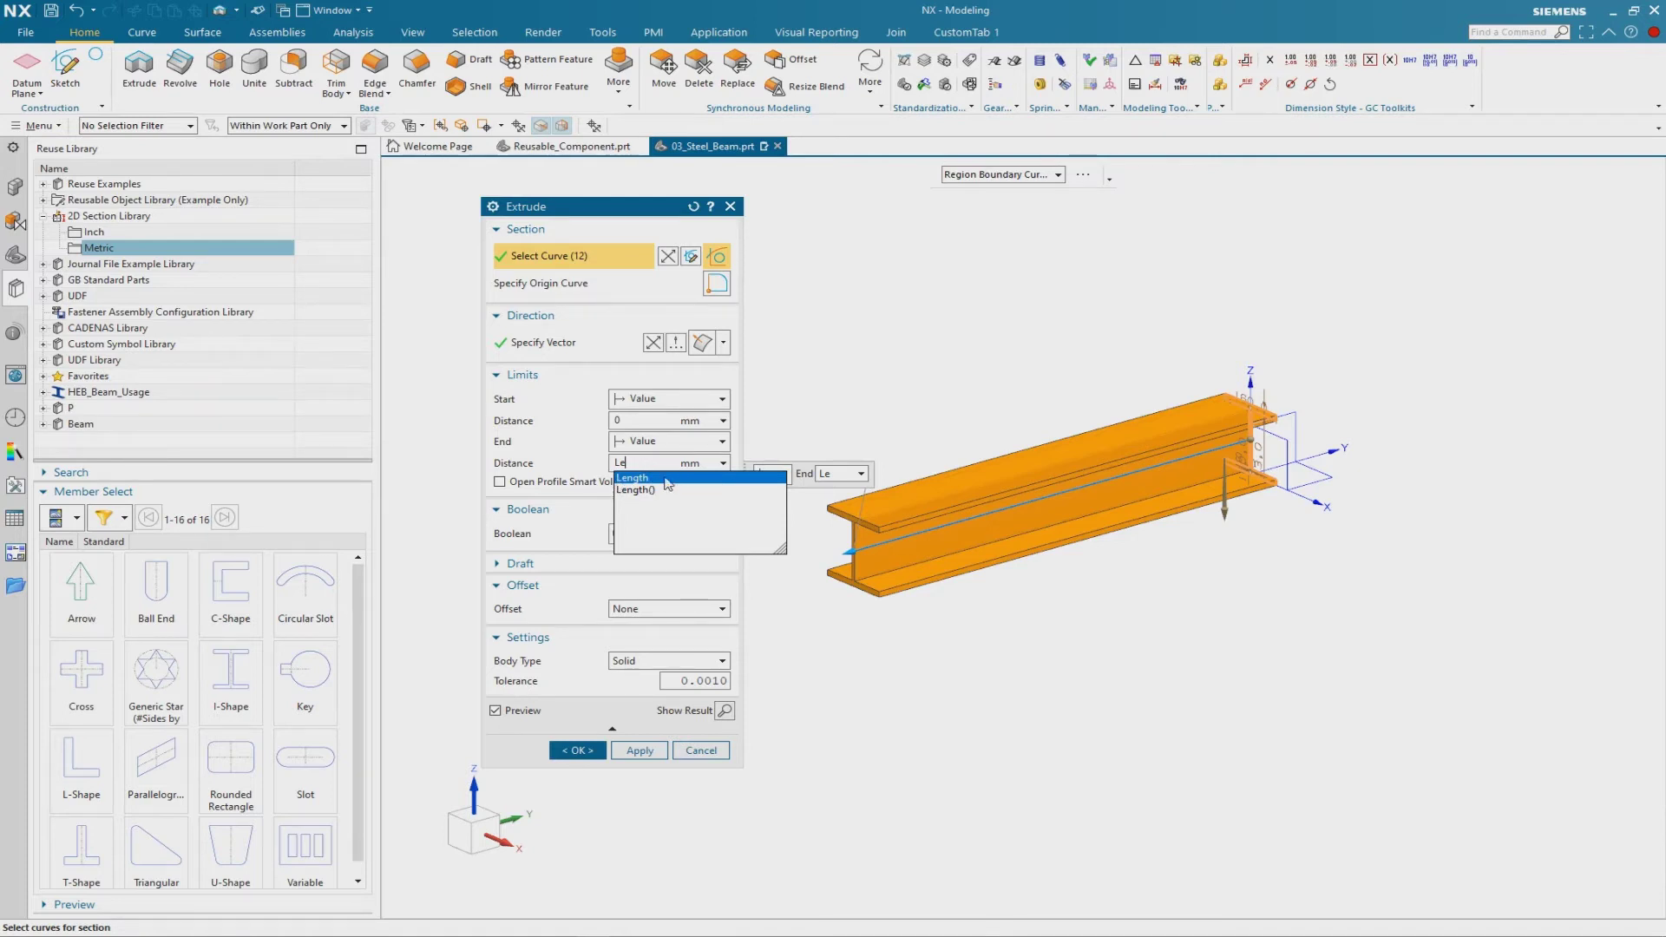
{"action": "left_click", "coordinate": [668, 481]}
{"action": "left_click", "coordinate": [577, 752]}
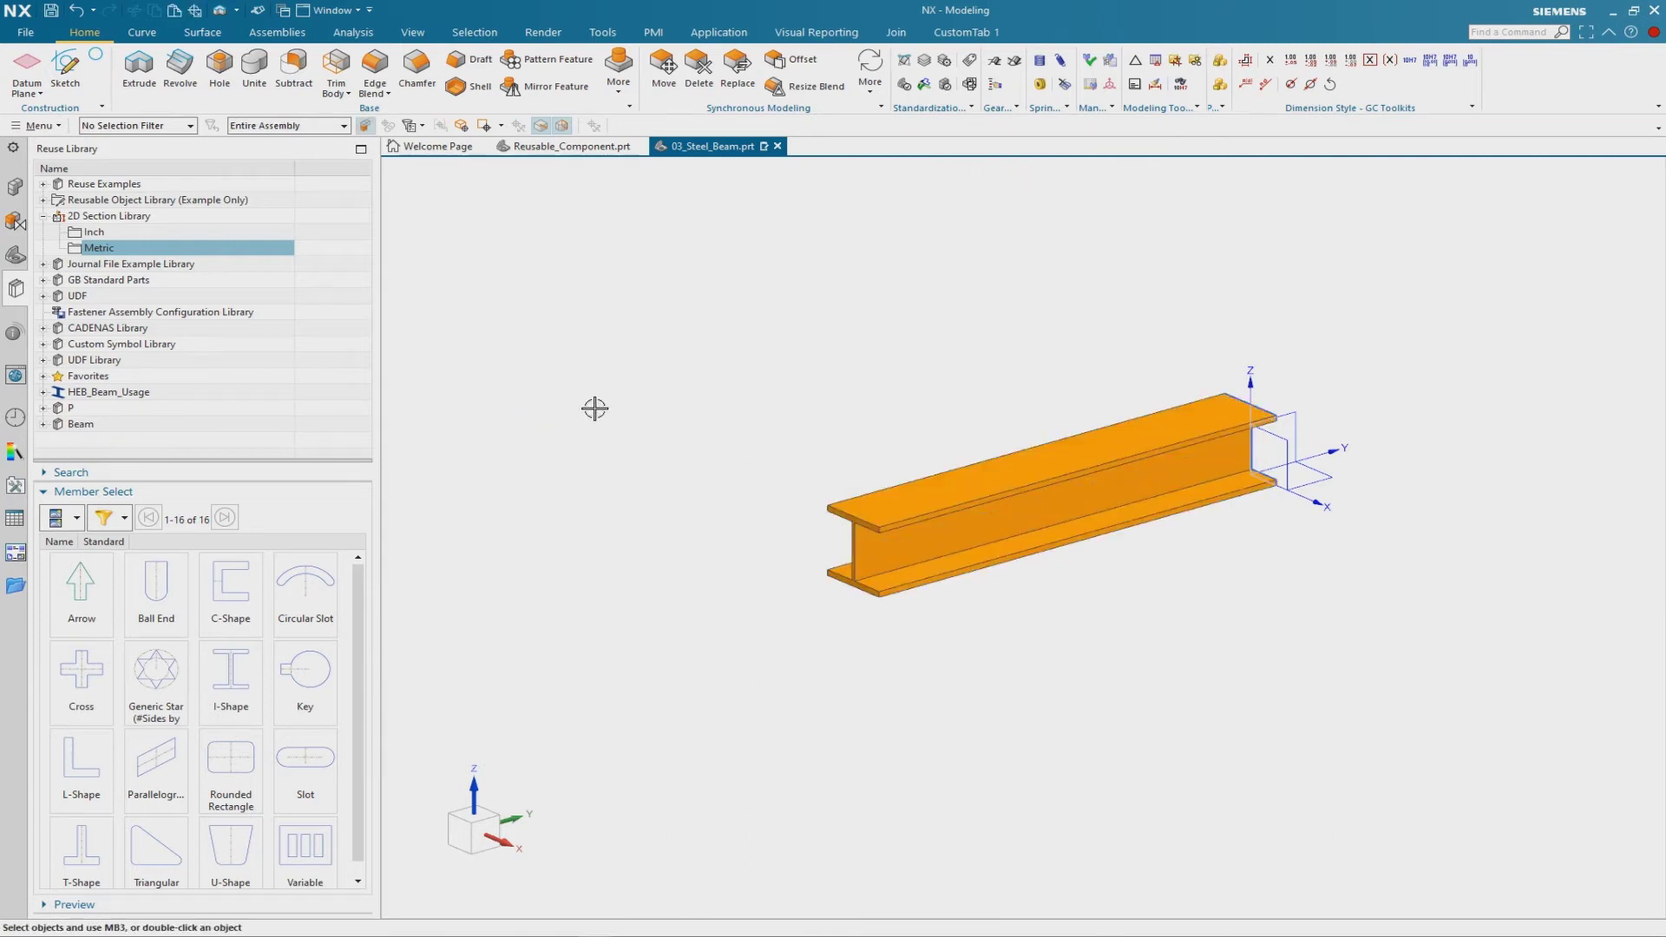
Edge-blend the four web-to-flange edges on both sides with a 12 mm radius
{"action": "middle_click_drag", "start_coordinate": [596, 407], "coordinate": [640, 319]}
{"action": "middle_click_drag", "start_coordinate": [614, 261], "coordinate": [619, 274], "text": "shift"}
{"action": "left_click", "coordinate": [375, 69]}
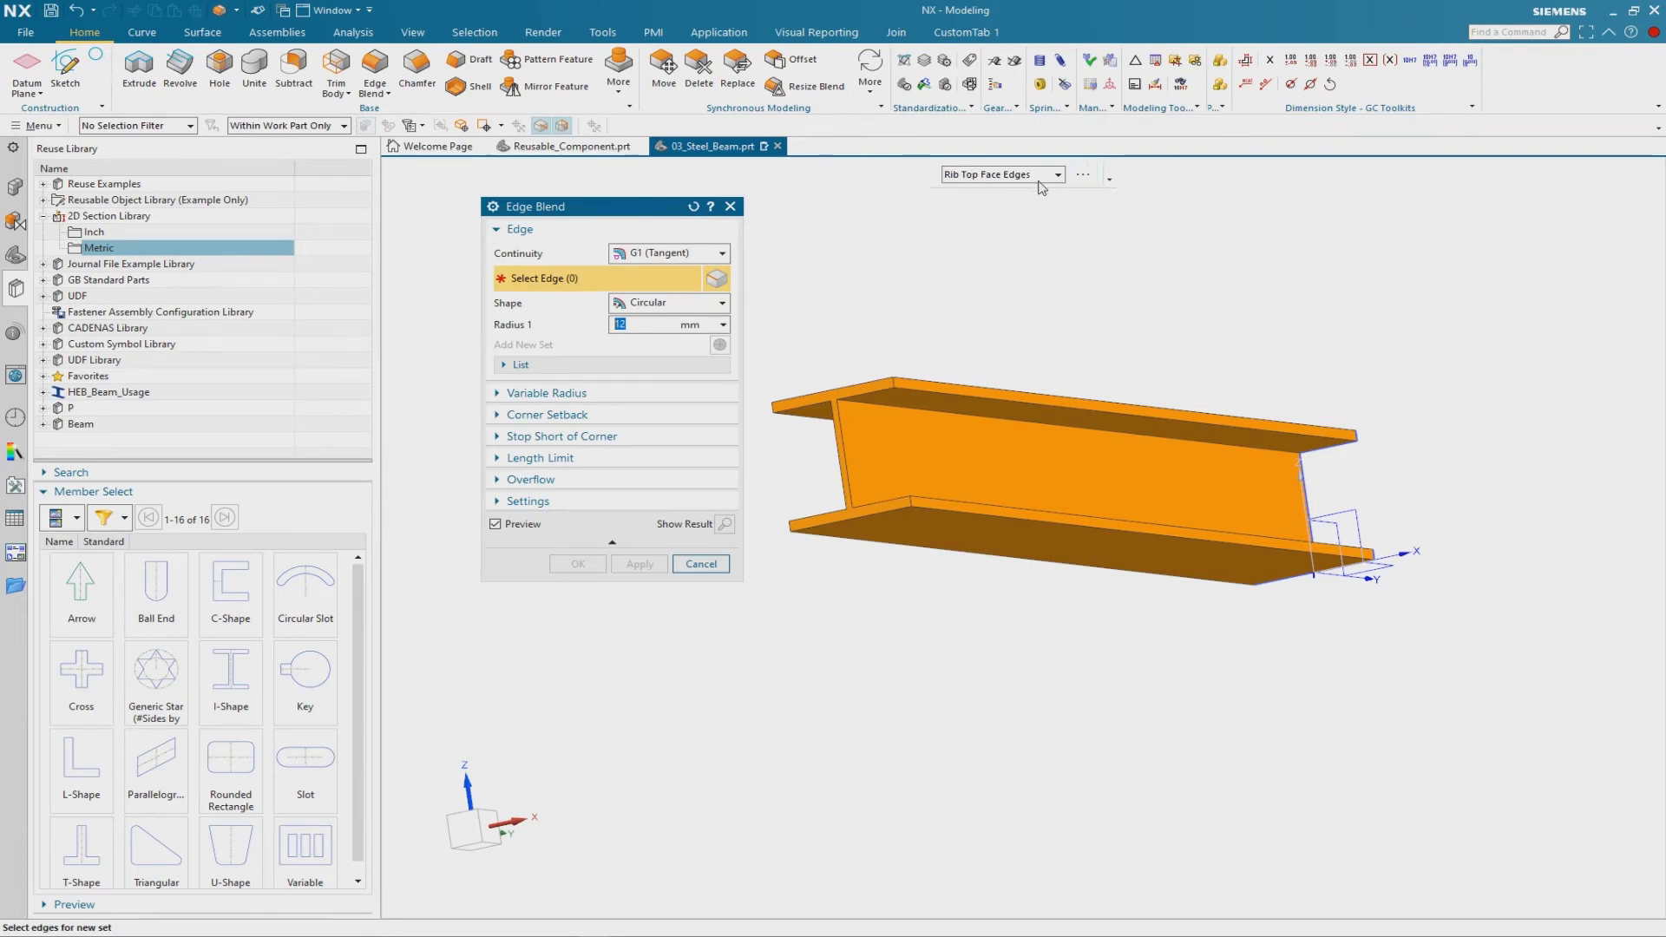
{"action": "left_click", "coordinate": [905, 450]}
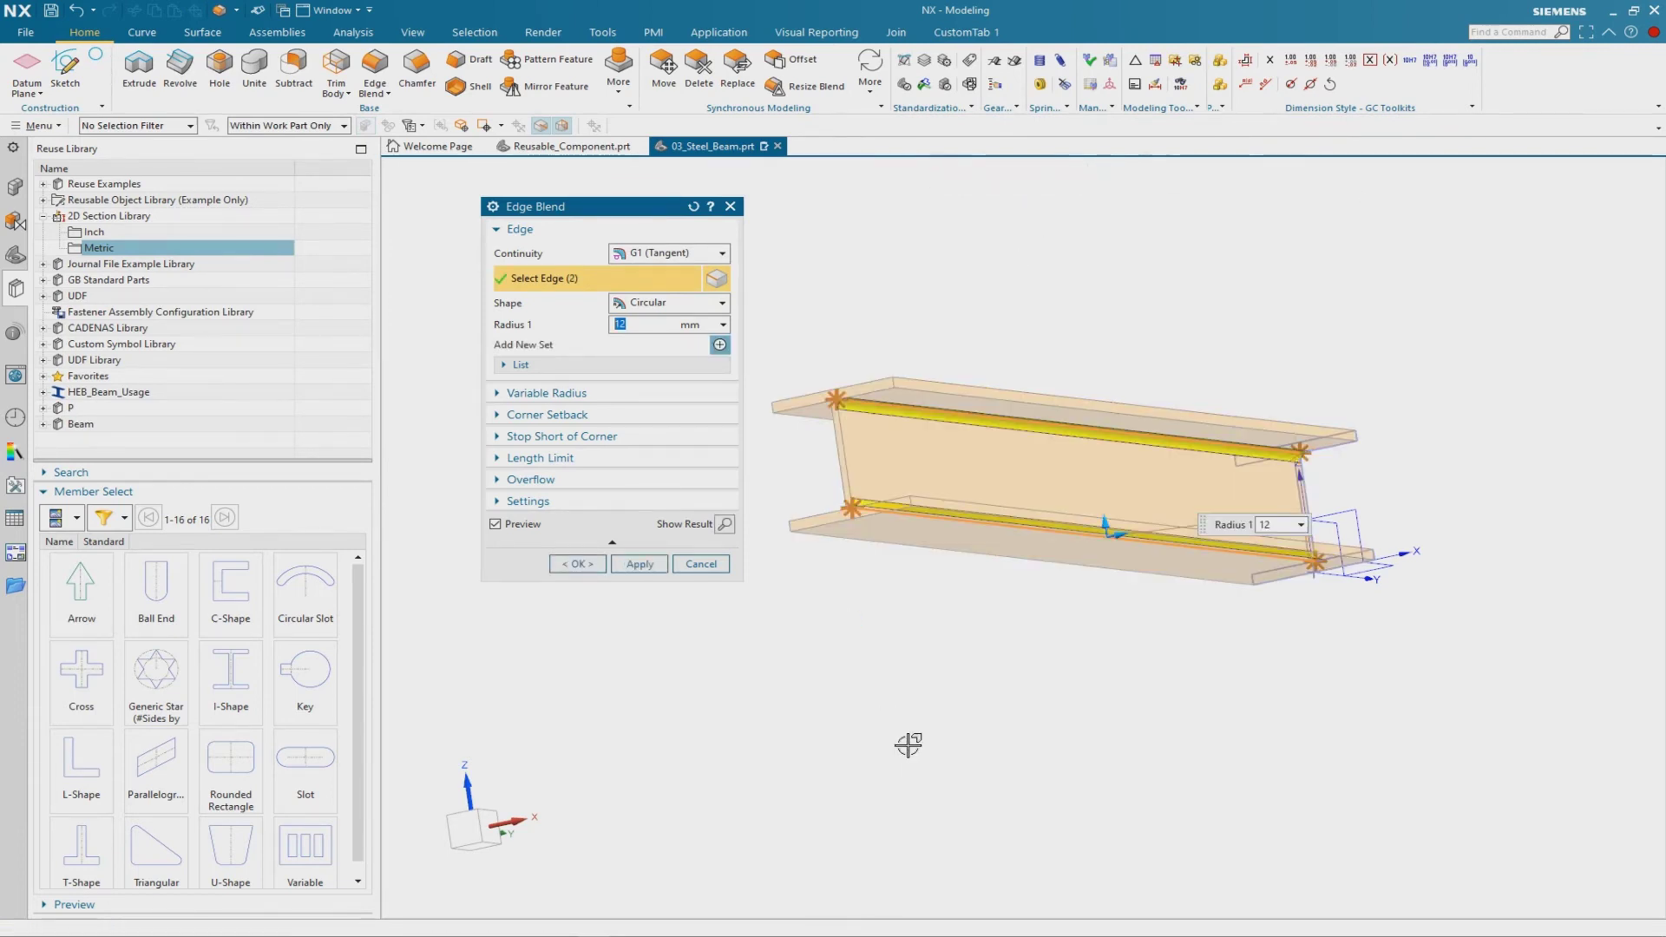
{"action": "middle_click_drag", "start_coordinate": [978, 731], "coordinate": [1183, 472]}
{"action": "left_click", "coordinate": [1183, 472]}
{"action": "middle_click_drag", "start_coordinate": [952, 733], "coordinate": [573, 566]}
{"action": "left_click", "coordinate": [577, 564]}
{"action": "middle_click_drag", "start_coordinate": [500, 785], "coordinate": [537, 375]}
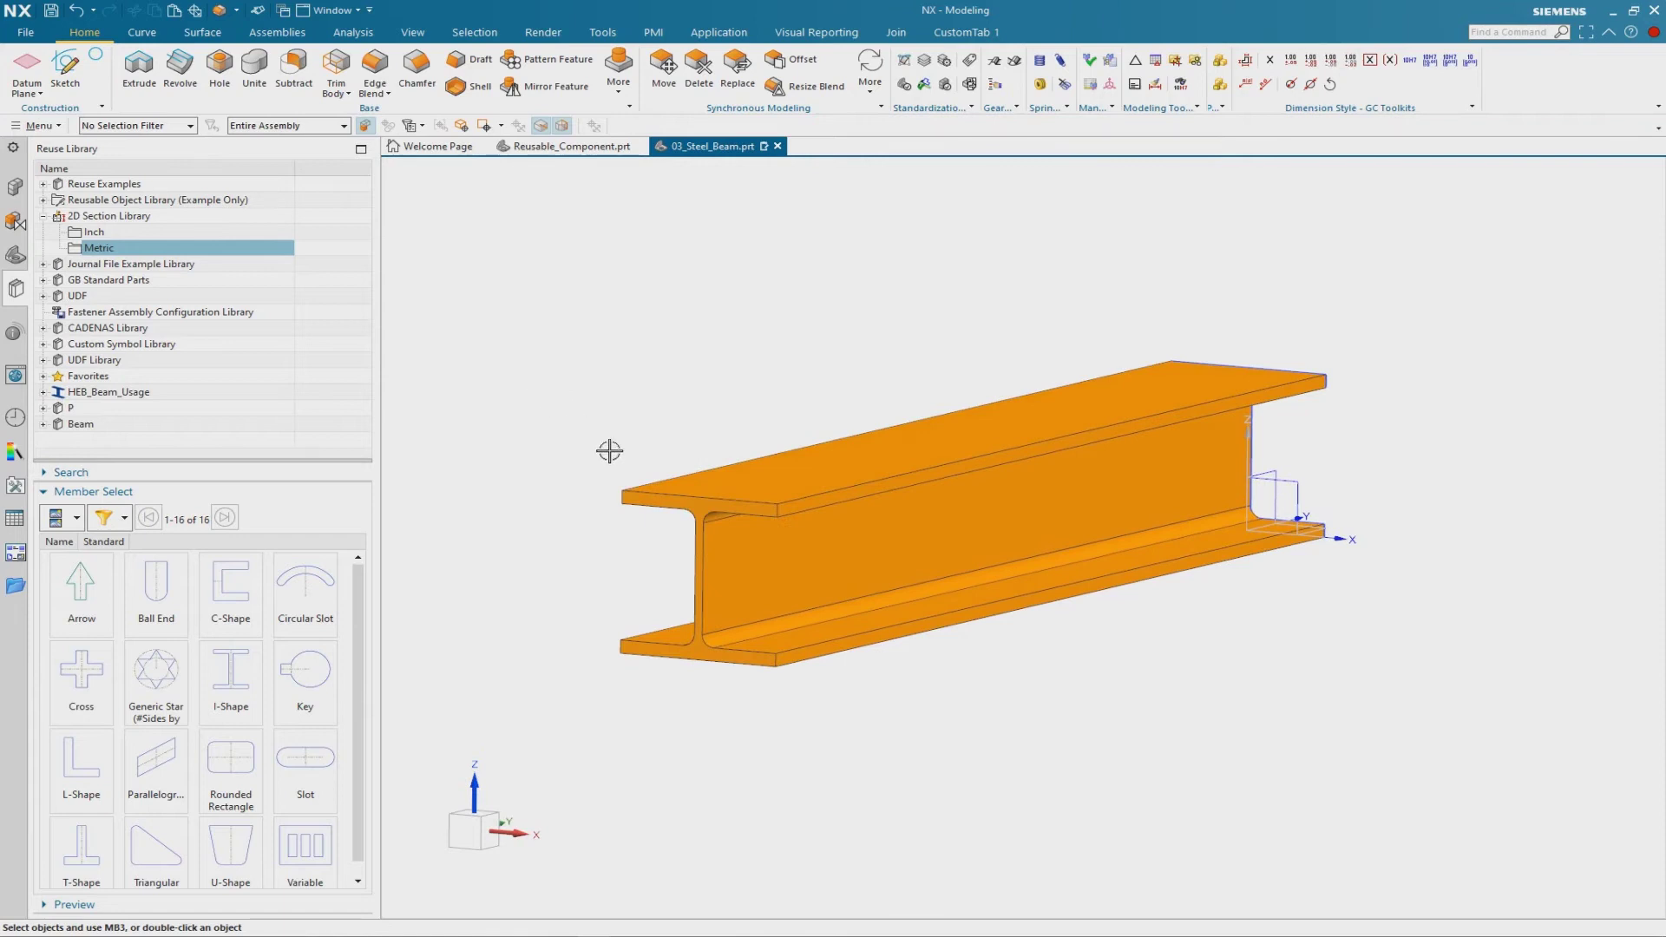
Save the 03_Steel_Beam part
{"action": "left_click", "coordinate": [79, 428]}
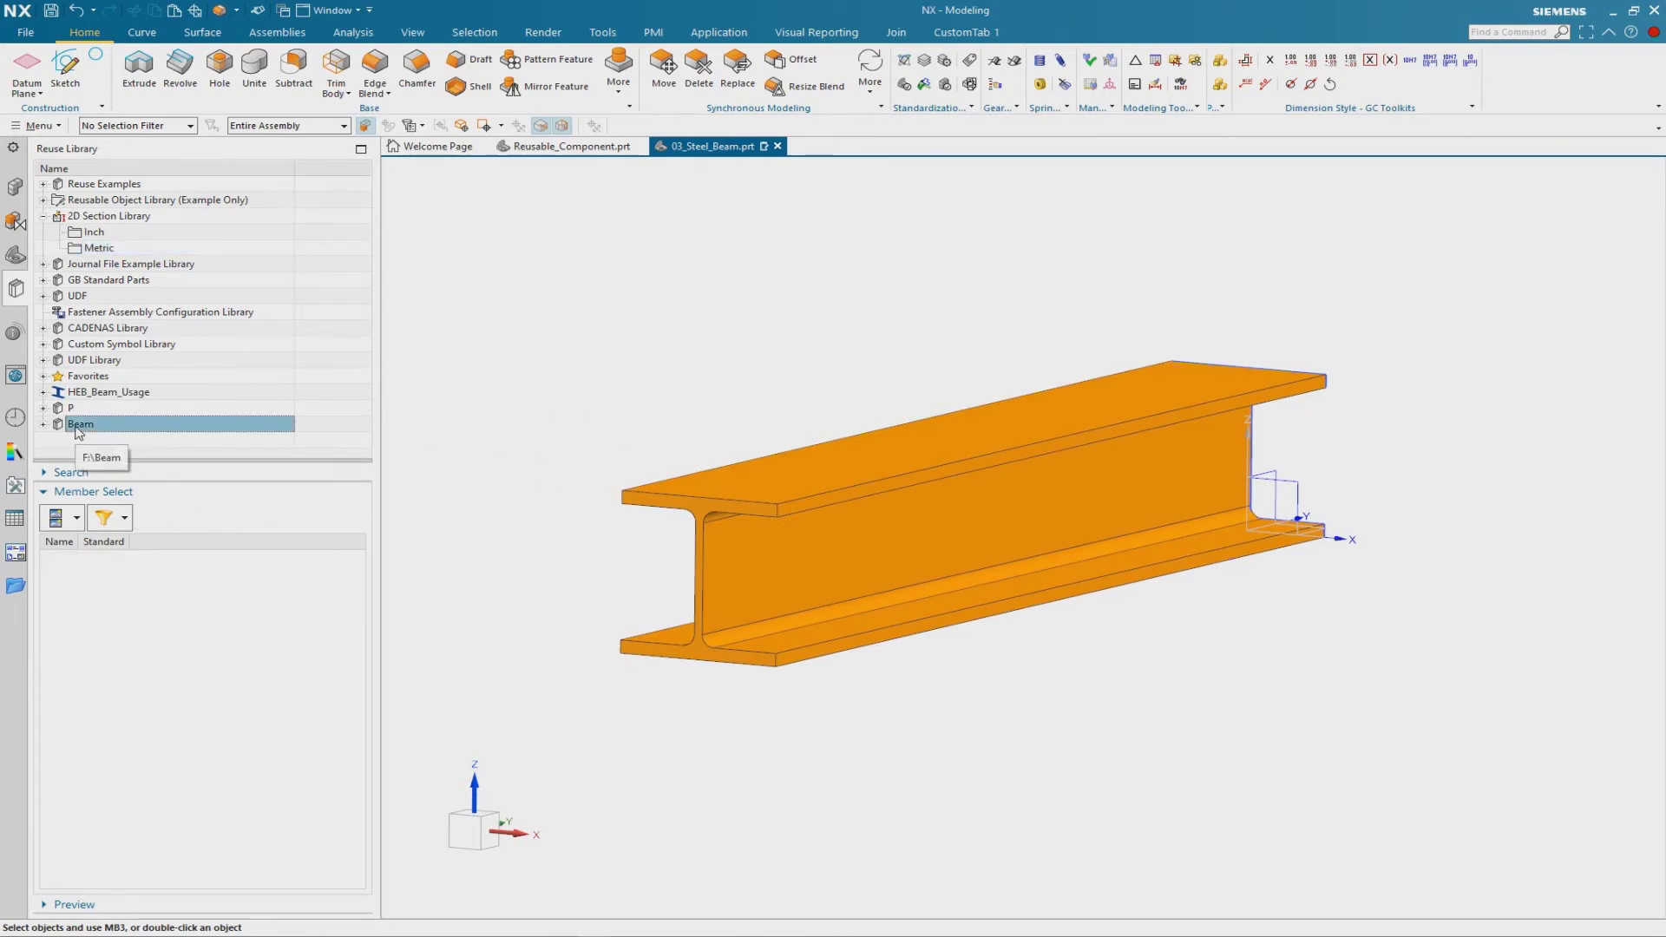
{"action": "right_click", "coordinate": [215, 438]}
{"action": "key", "text": "Escape"}
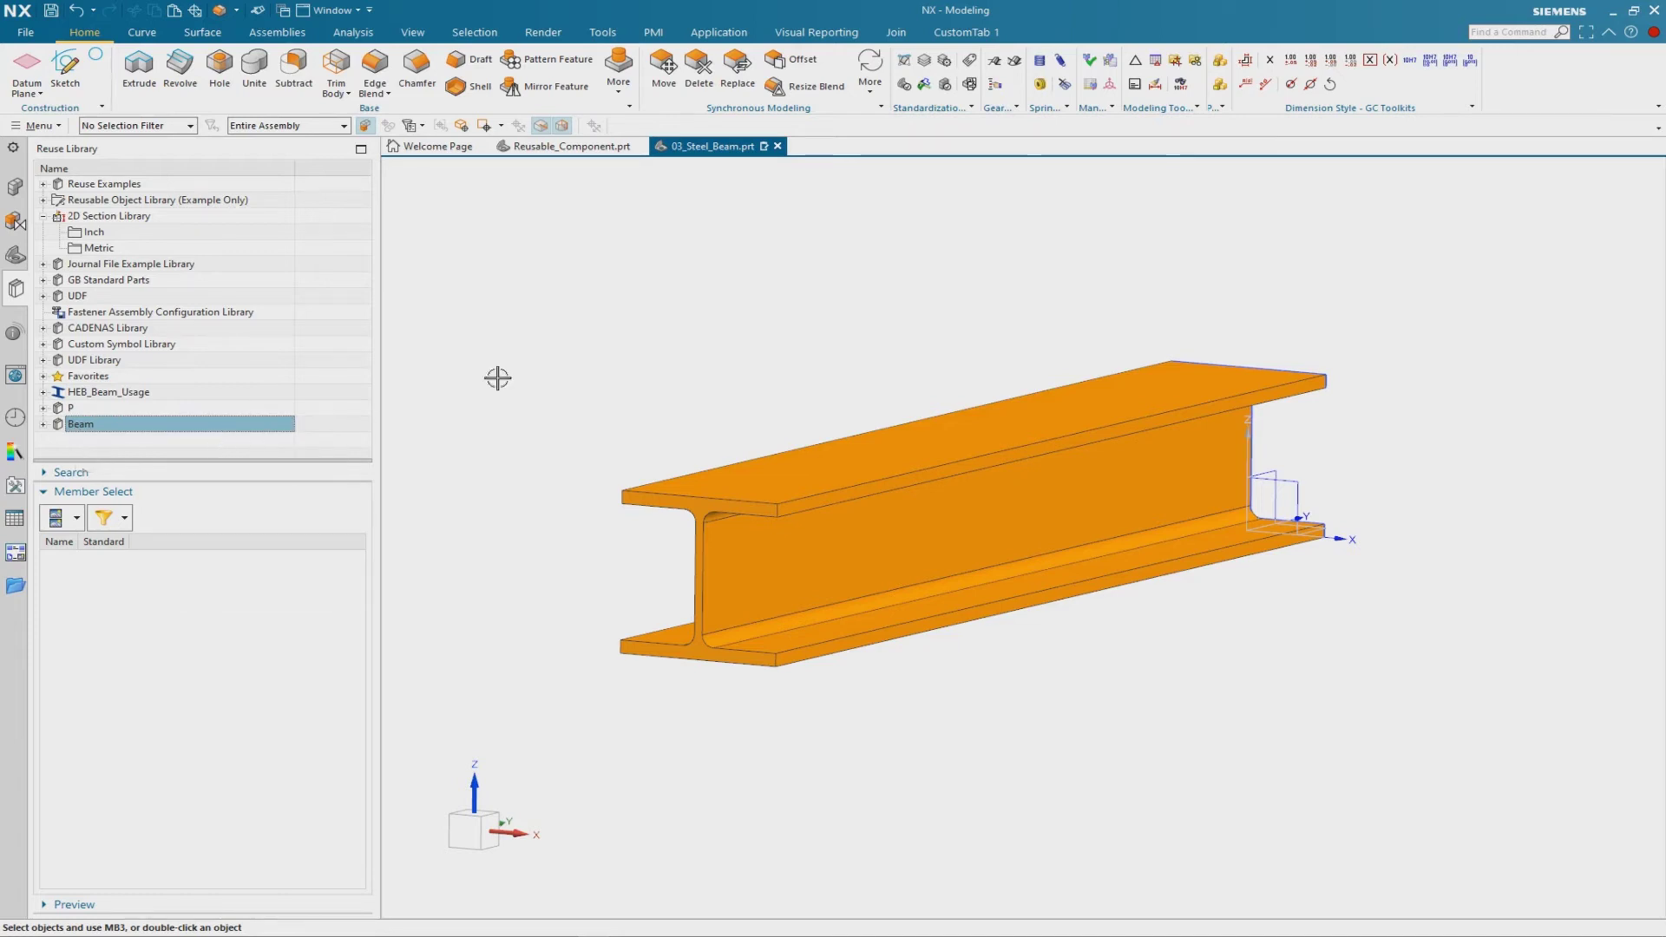
{"action": "left_click", "coordinate": [51, 11]}
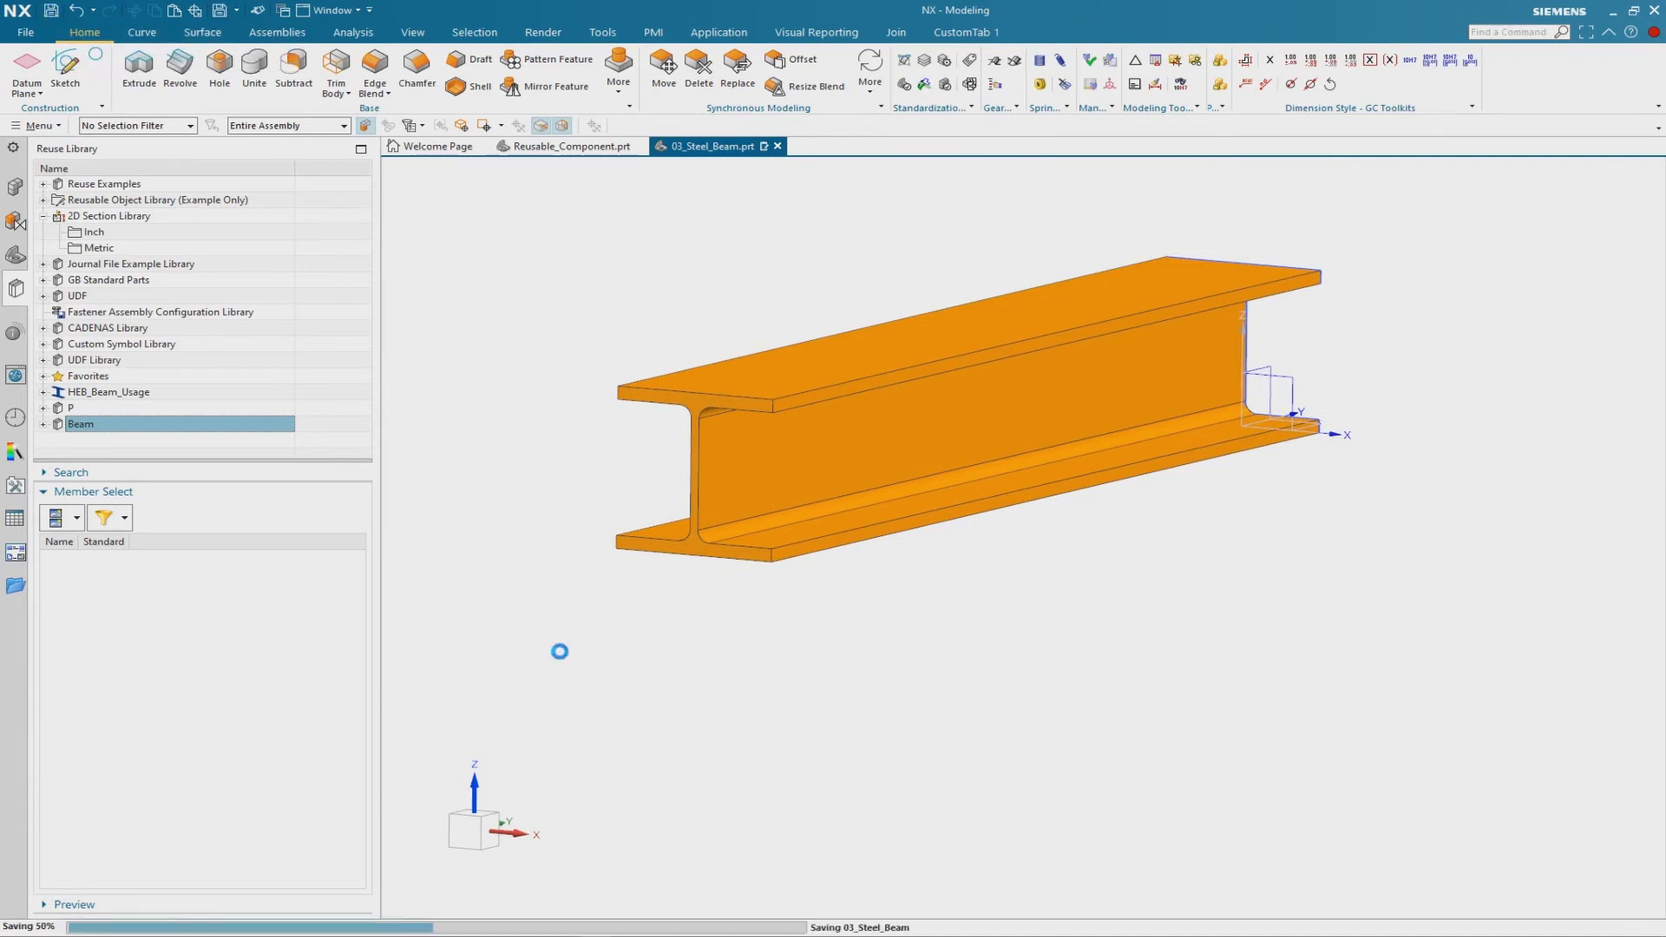
Refresh the Beam library folder and drag the 03_Steel_Beam member into the graphics window
{"action": "right_click", "coordinate": [191, 432]}
{"action": "left_click", "coordinate": [217, 441]}
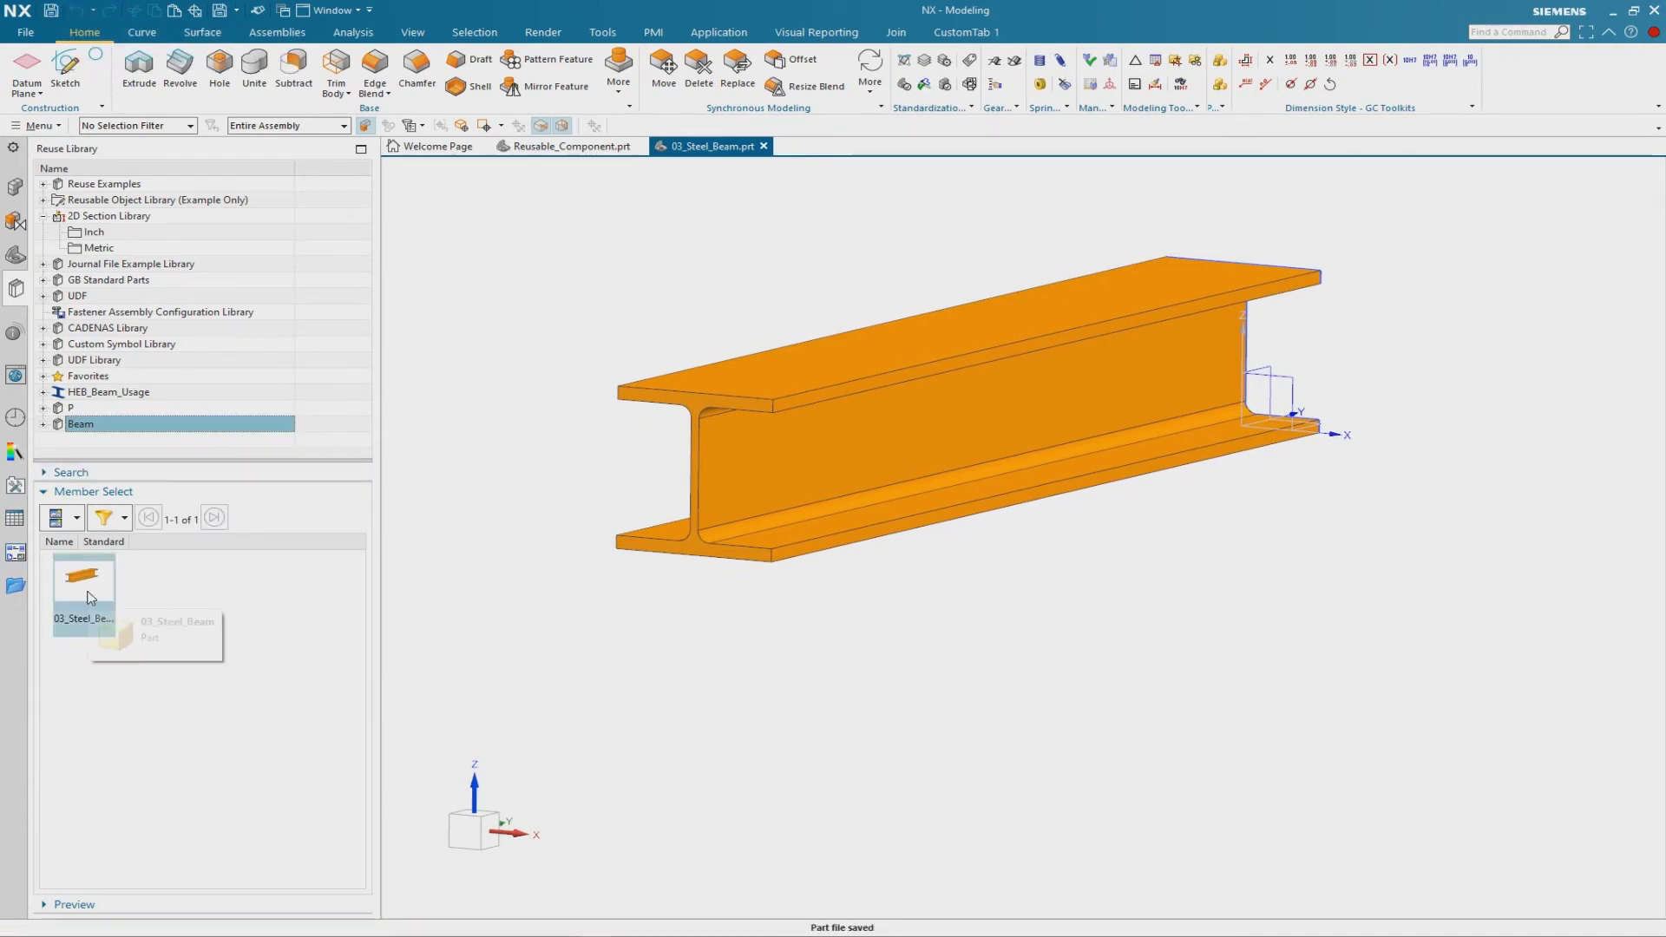
{"action": "left_click_drag", "start_coordinate": [84, 589], "coordinate": [596, 695]}
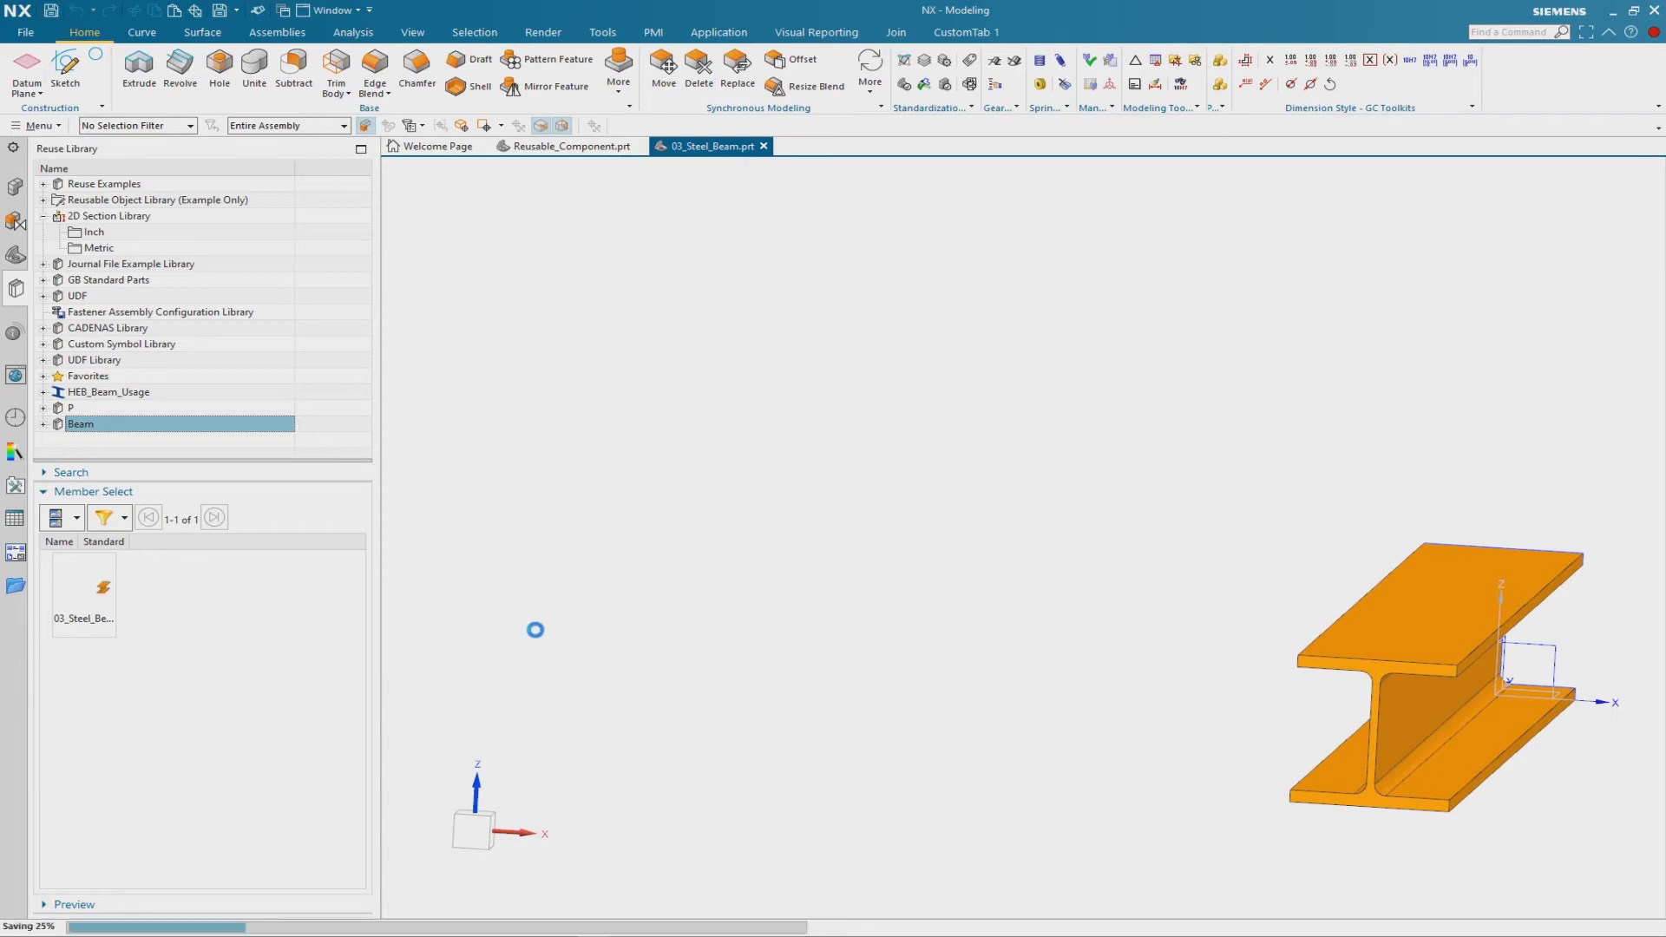
{"action": "left_click_drag", "start_coordinate": [91, 596], "coordinate": [422, 691]}
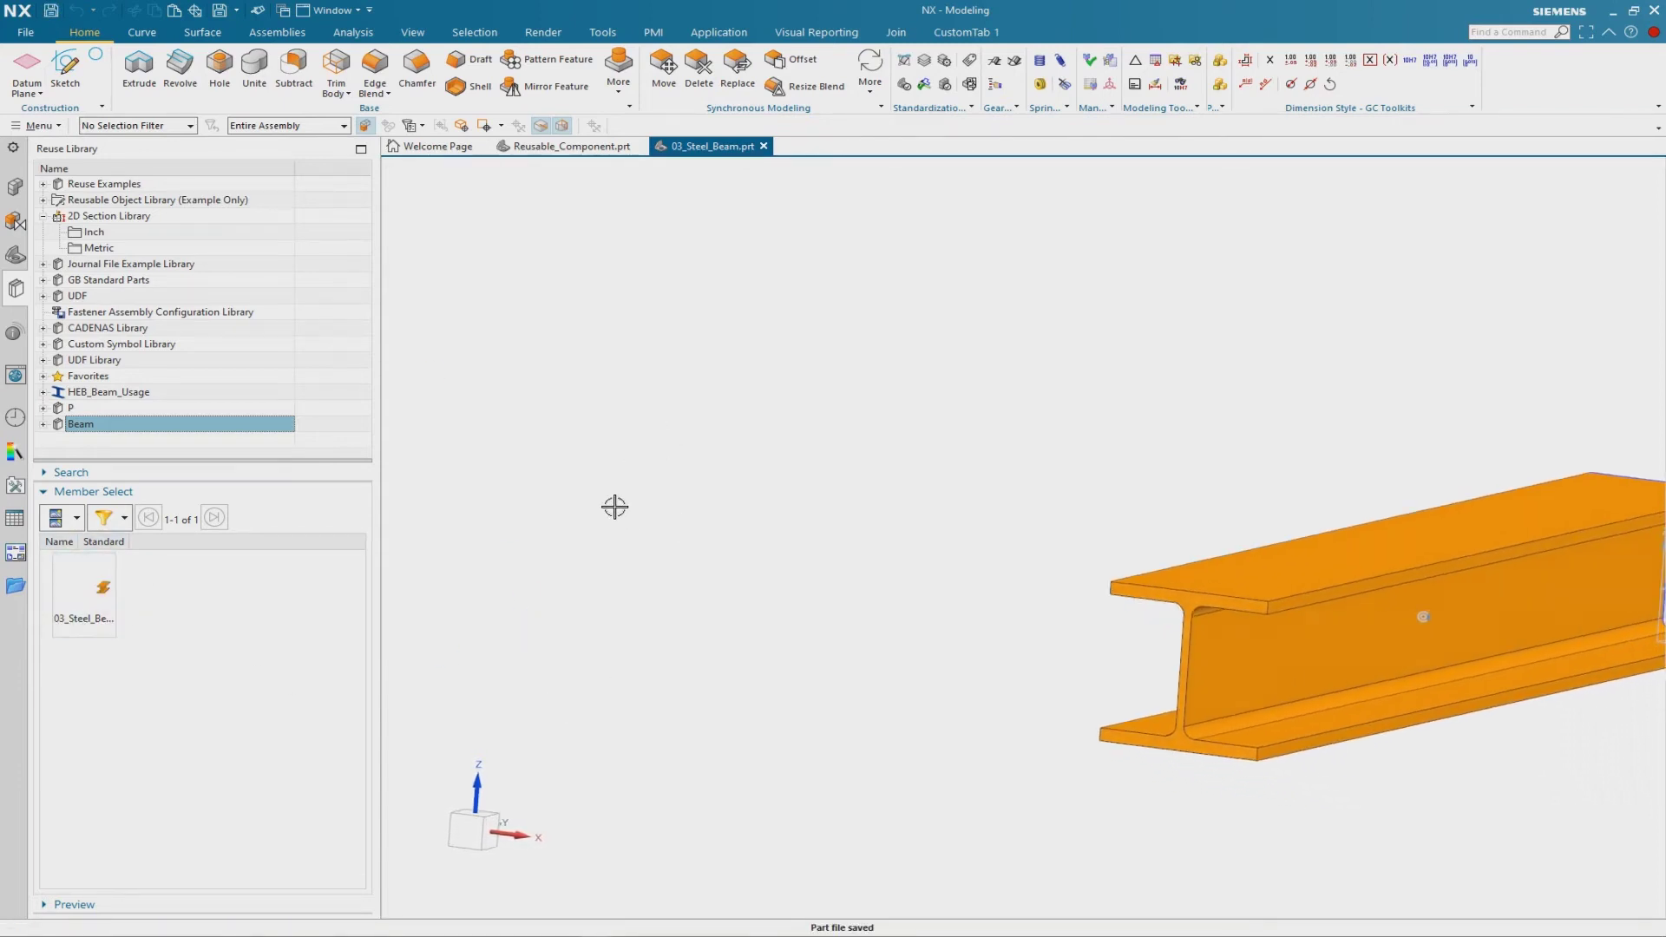
Restore the trimetric view of the beam
{"action": "left_click", "coordinate": [16, 187]}
{"action": "left_click", "coordinate": [15, 252]}
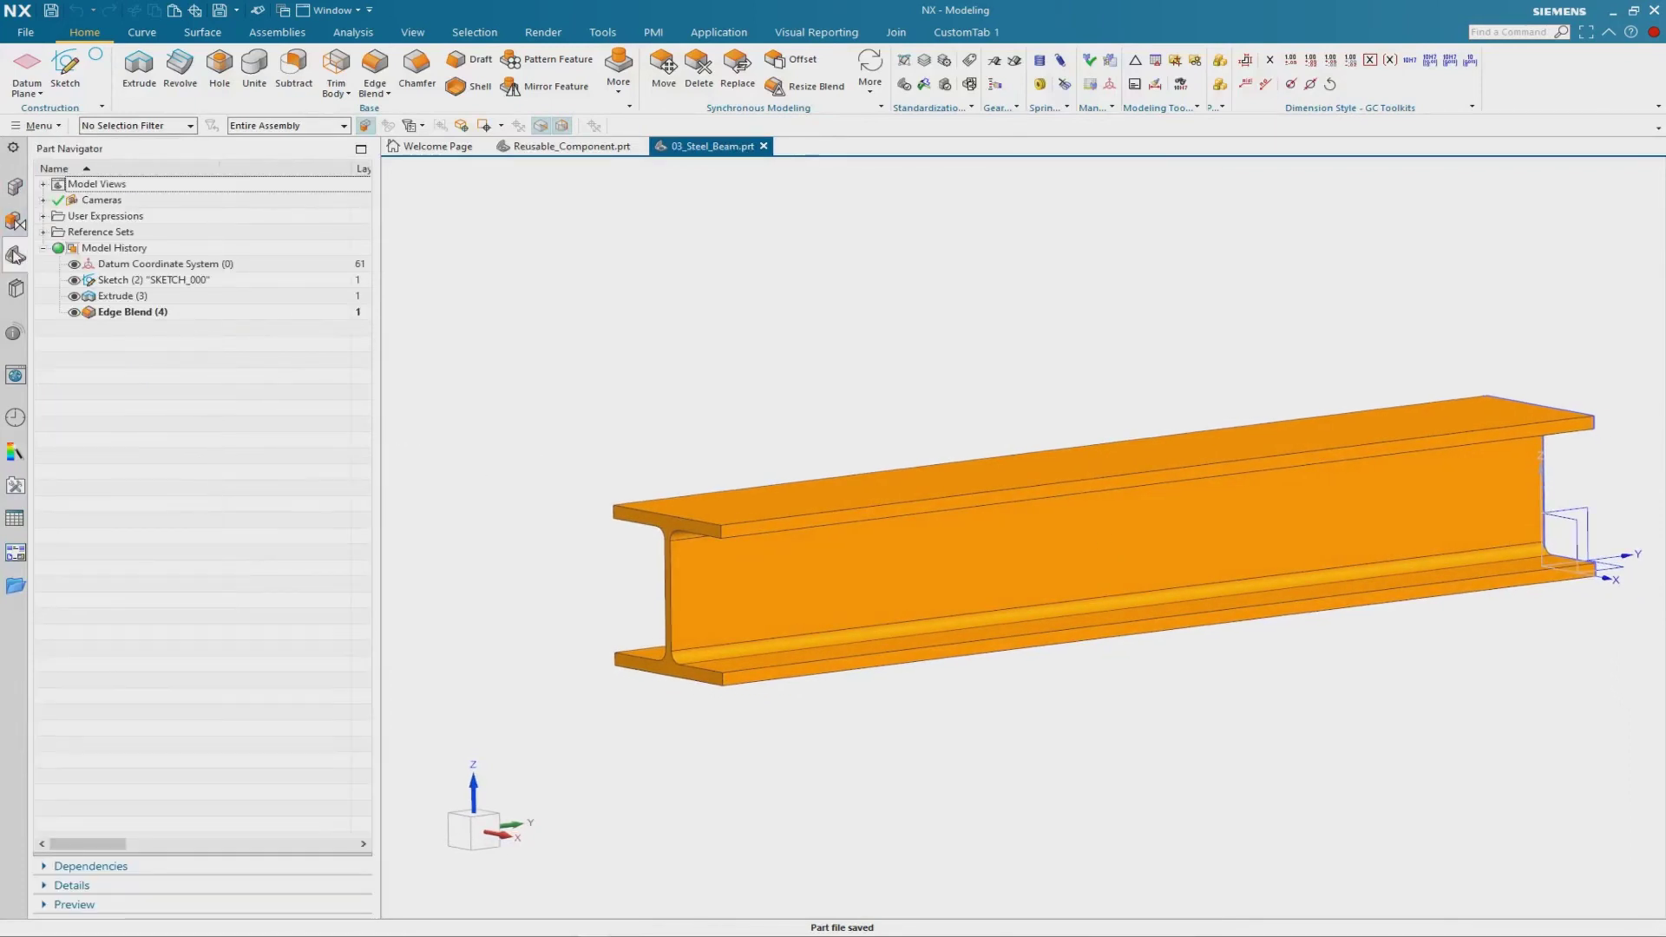
{"action": "left_click", "coordinate": [43, 184]}
{"action": "double_click", "coordinate": [121, 311]}
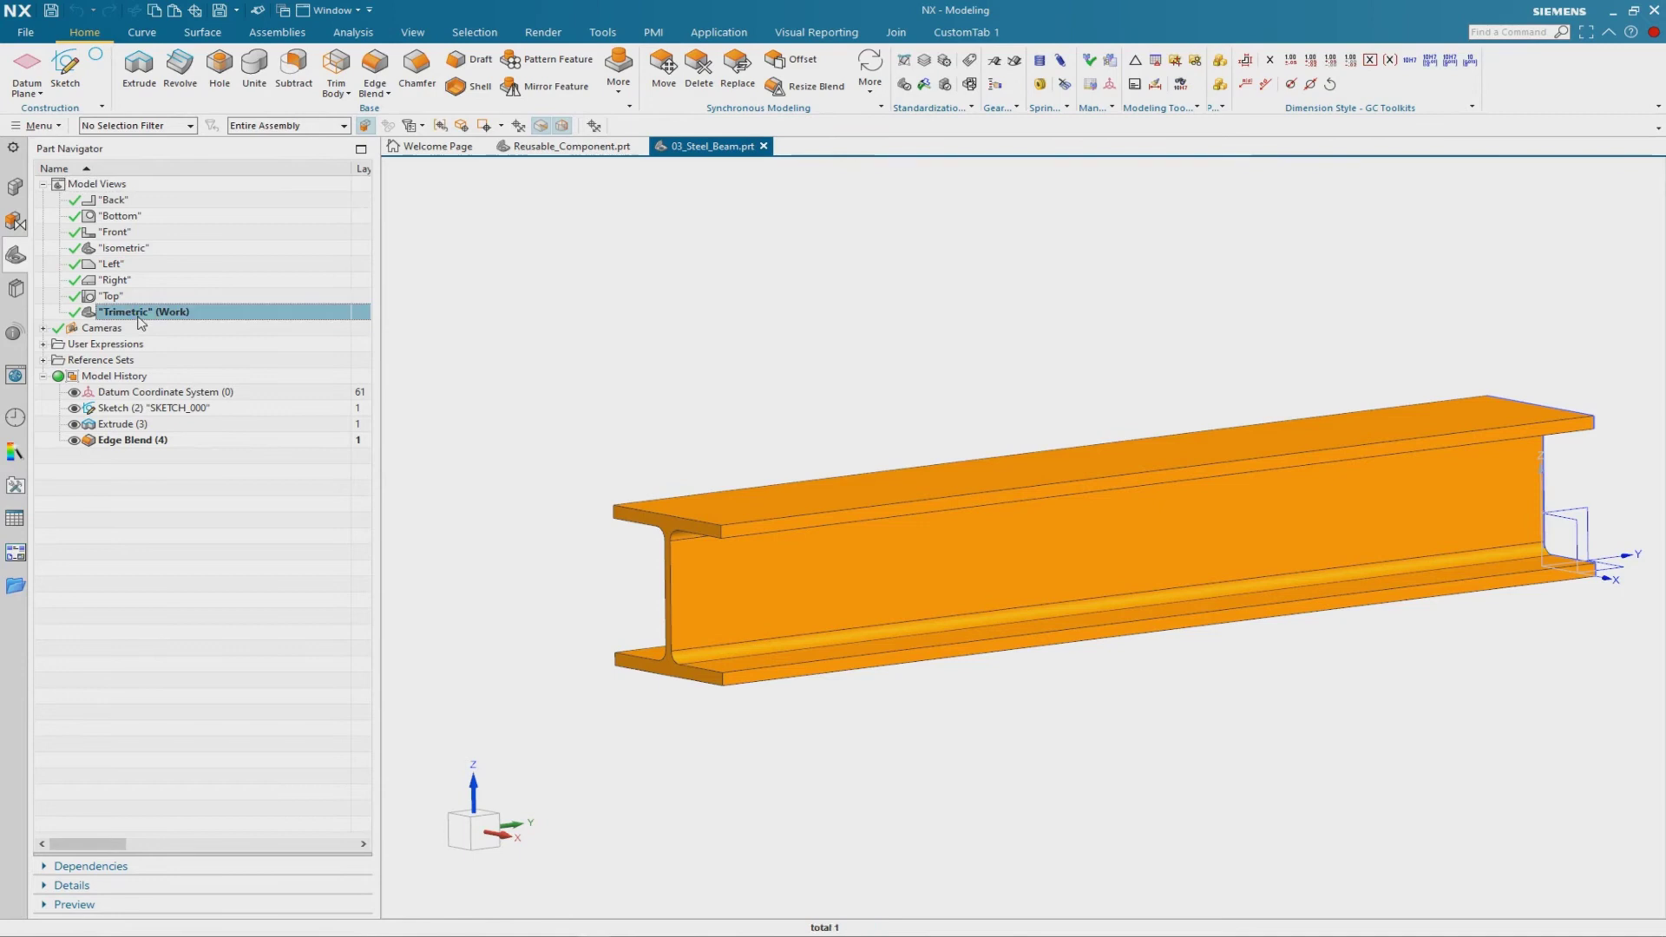
Set the 03_Steel_Beam part preview to On Demand and create a new preview image
{"action": "left_click", "coordinate": [17, 188]}
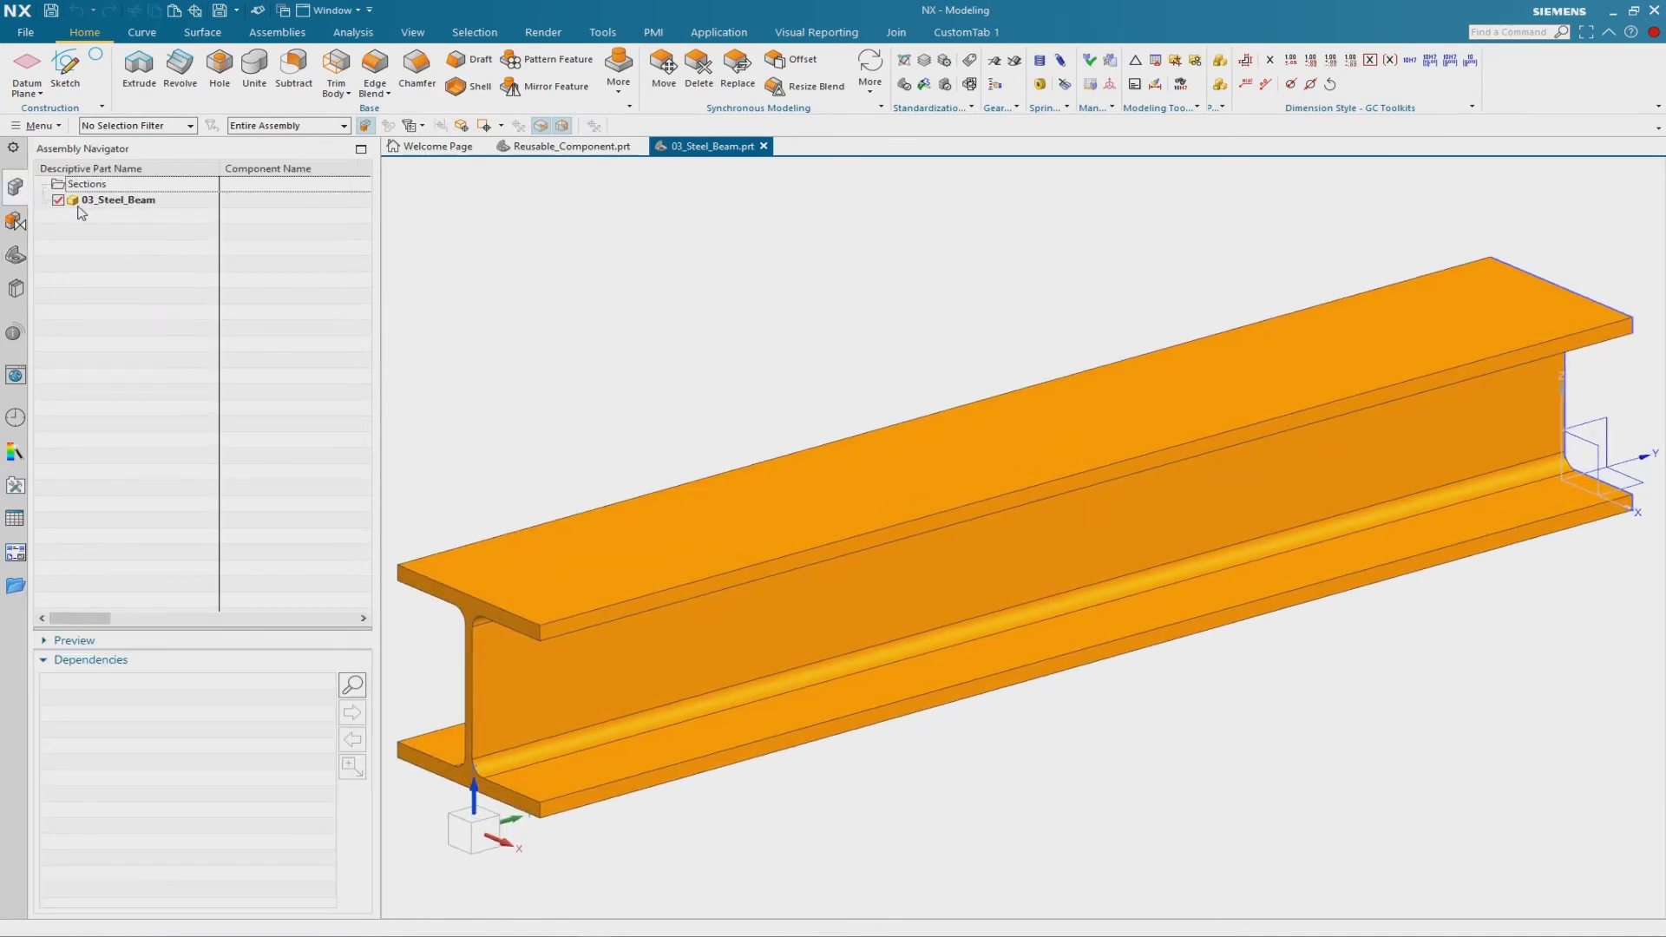
{"action": "right_click", "coordinate": [165, 207]}
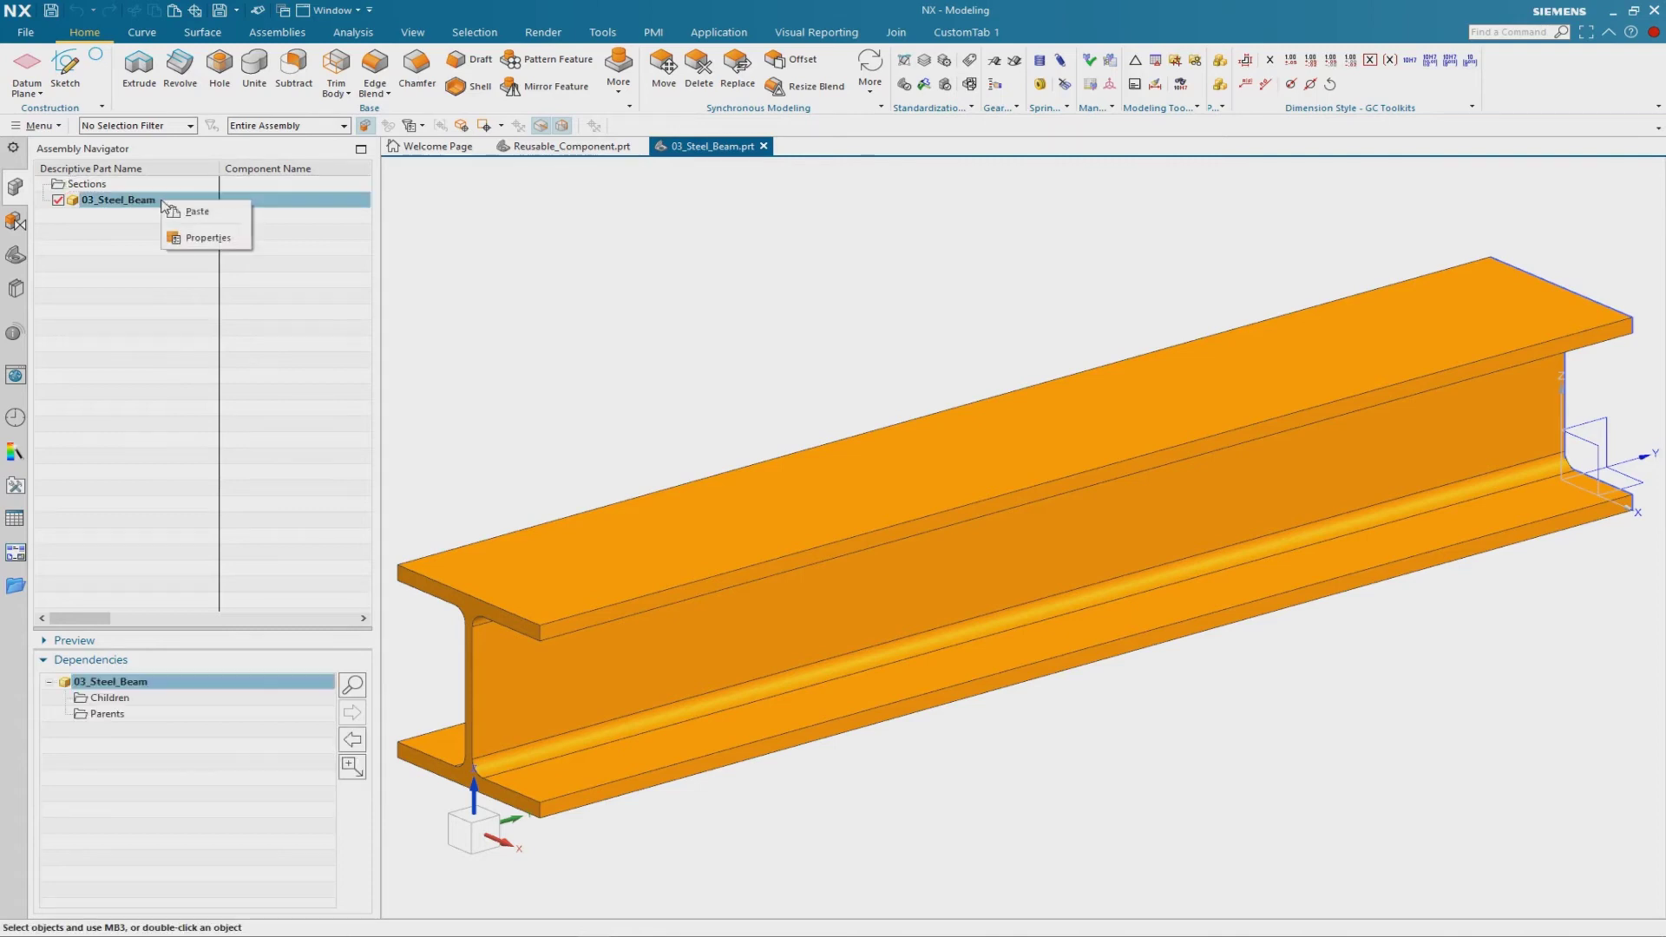
{"action": "left_click", "coordinate": [208, 237]}
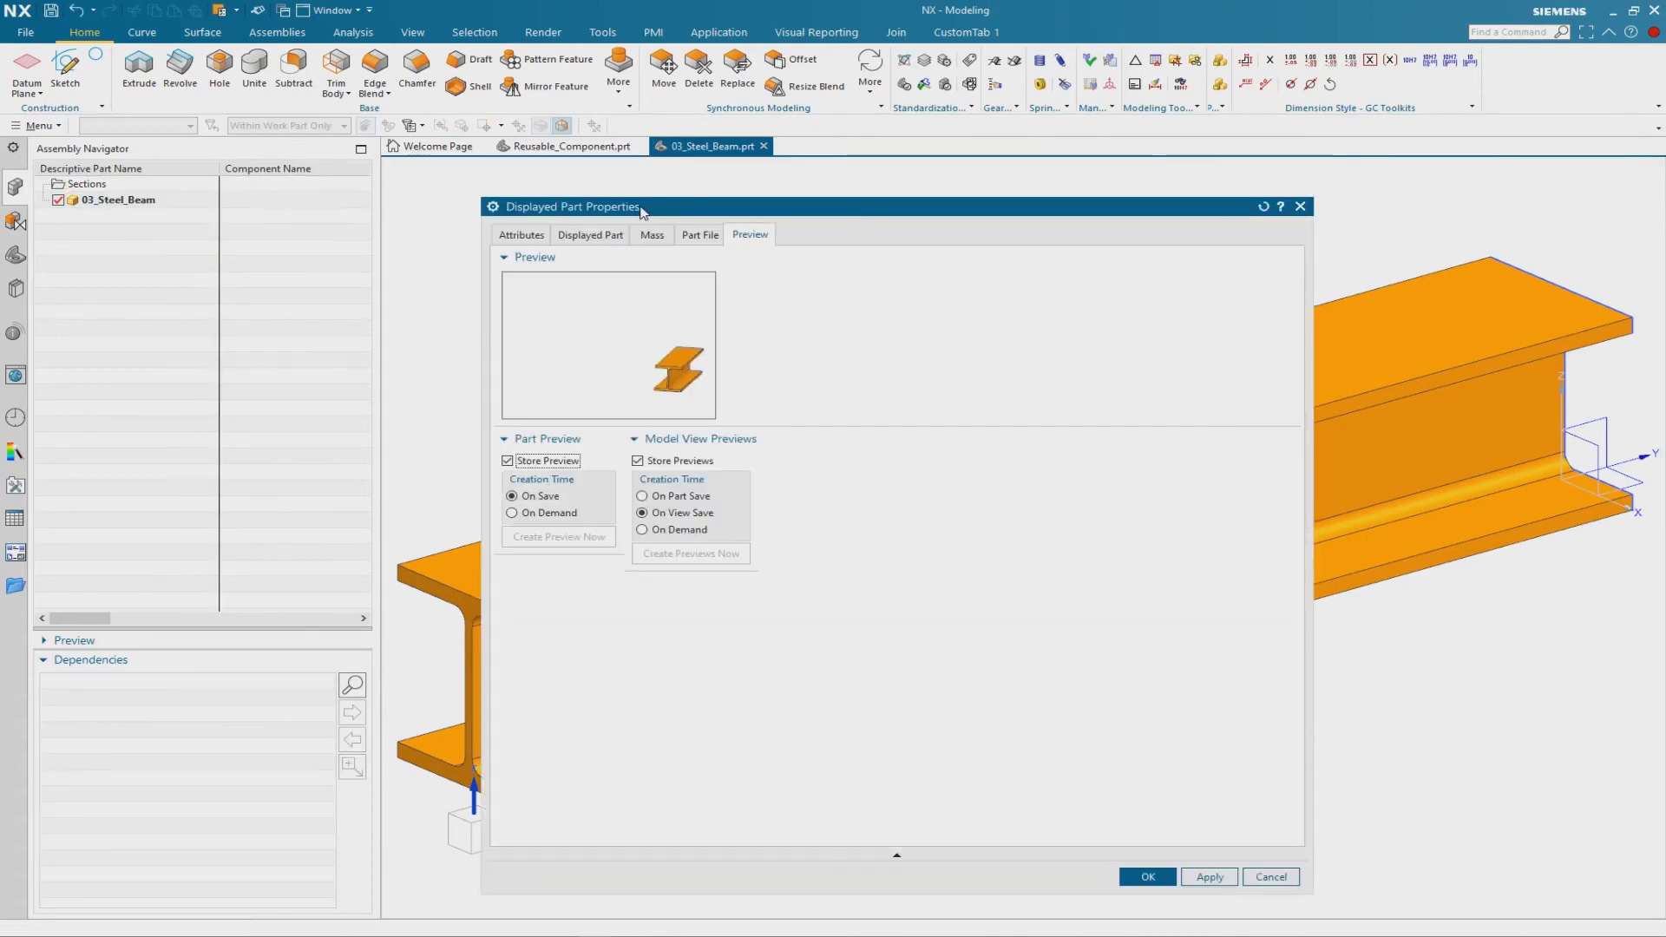
{"action": "left_click_drag", "start_coordinate": [642, 216], "coordinate": [405, 217]}
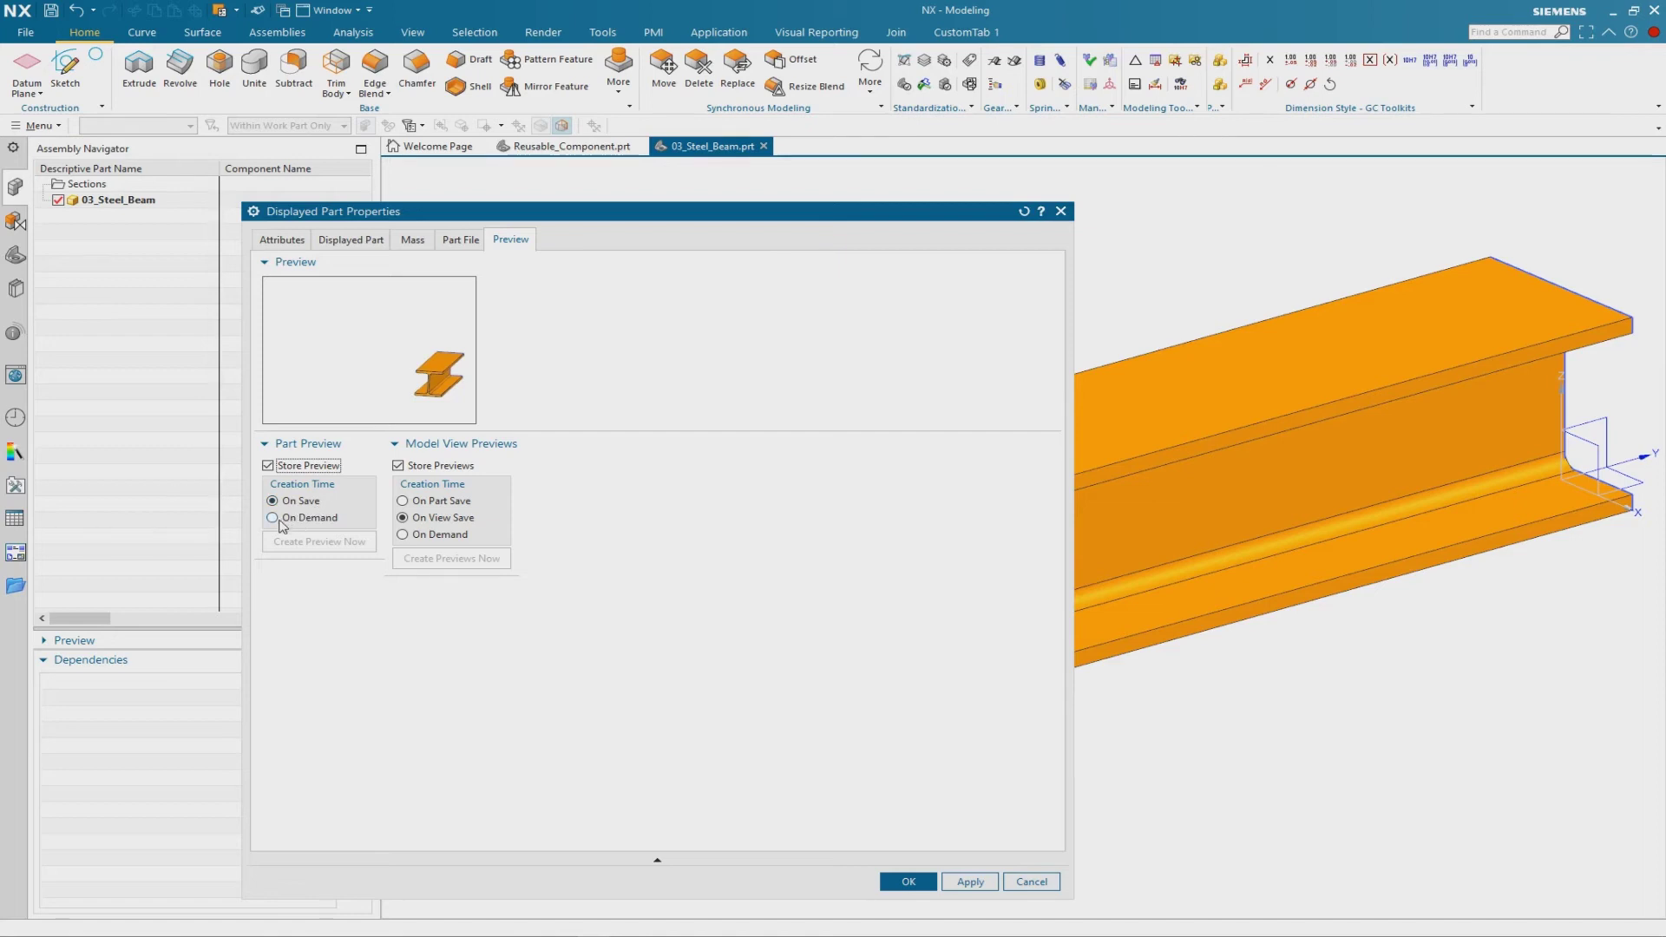
{"action": "left_click", "coordinate": [310, 518]}
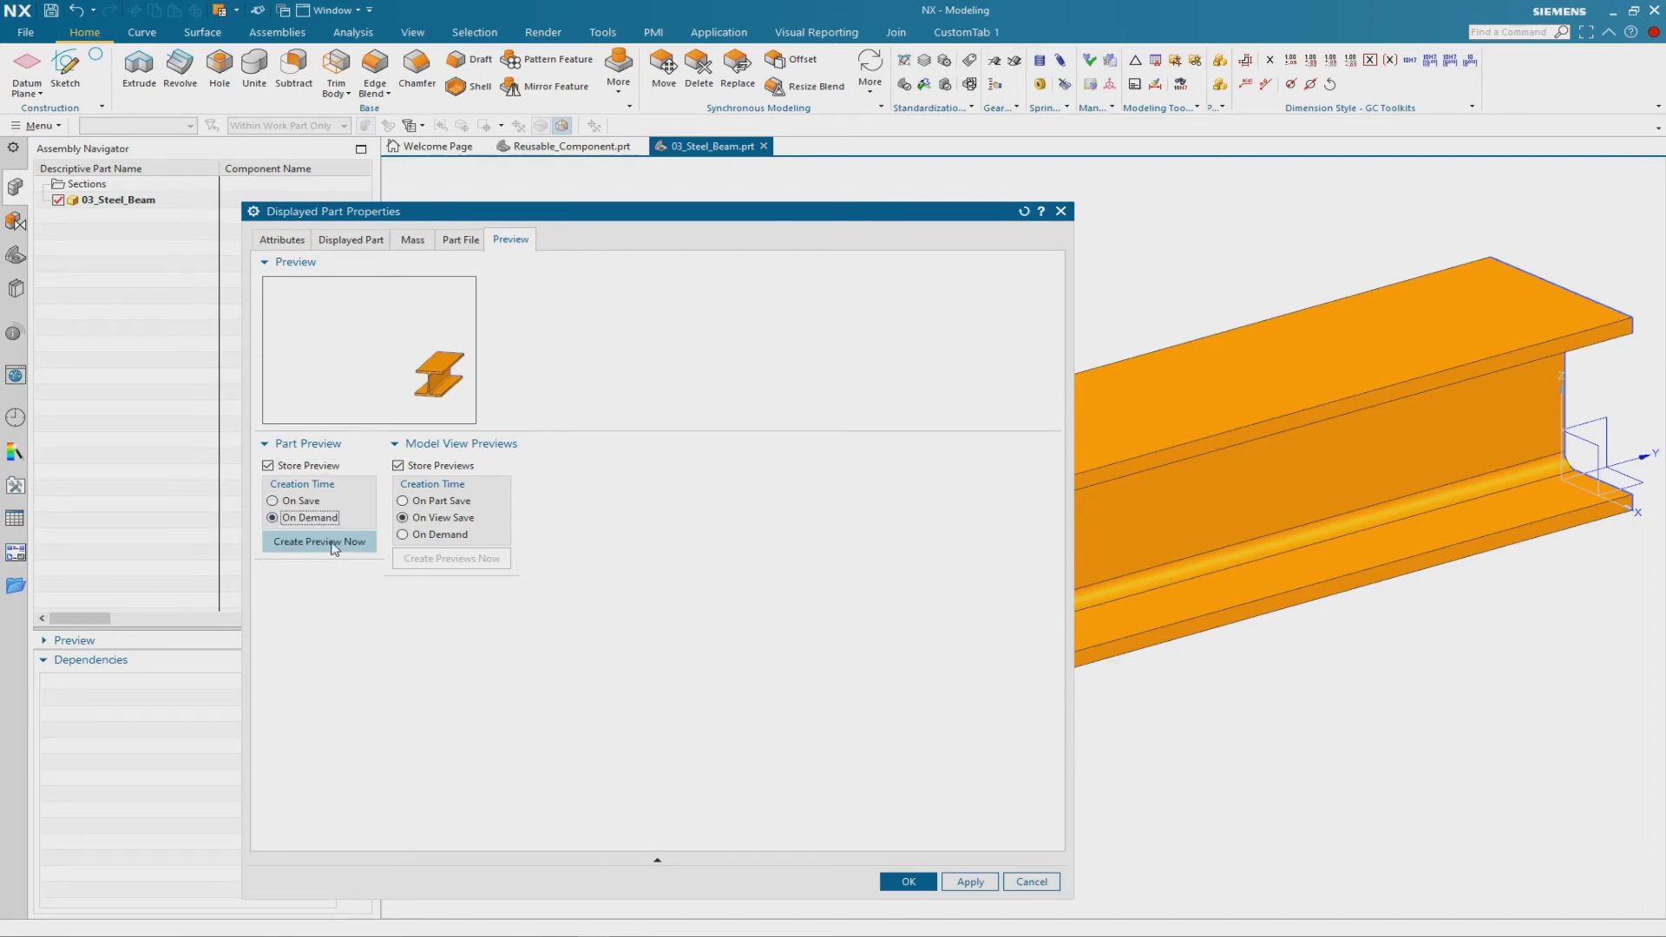
{"action": "left_click", "coordinate": [332, 543]}
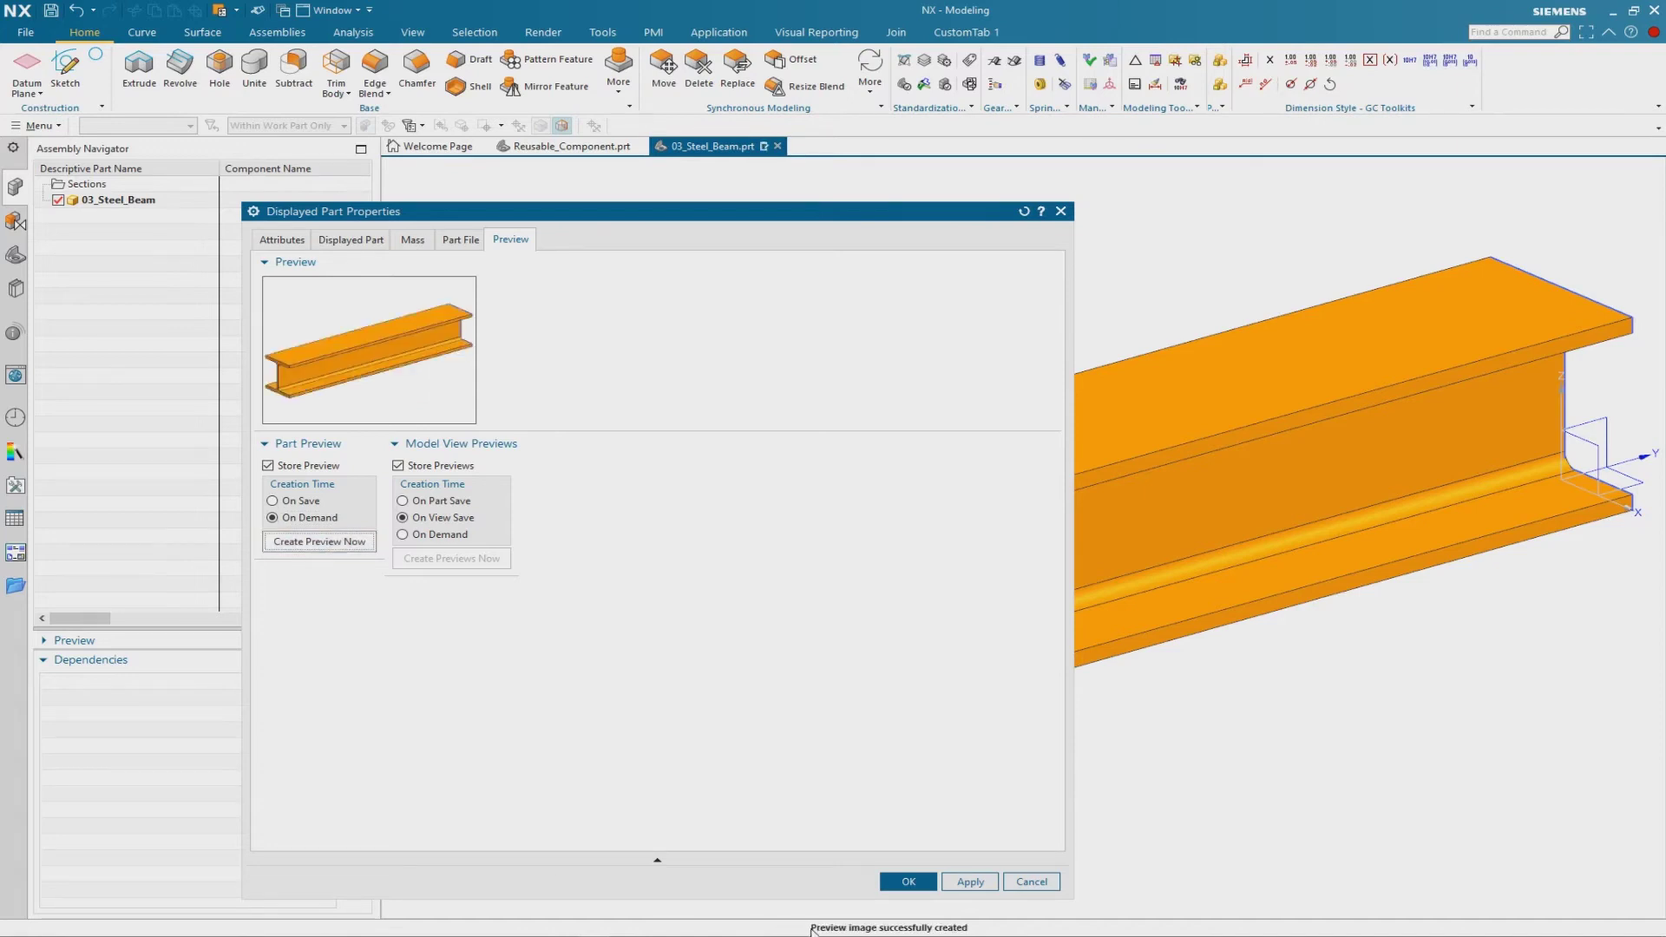
{"action": "left_click", "coordinate": [908, 881]}
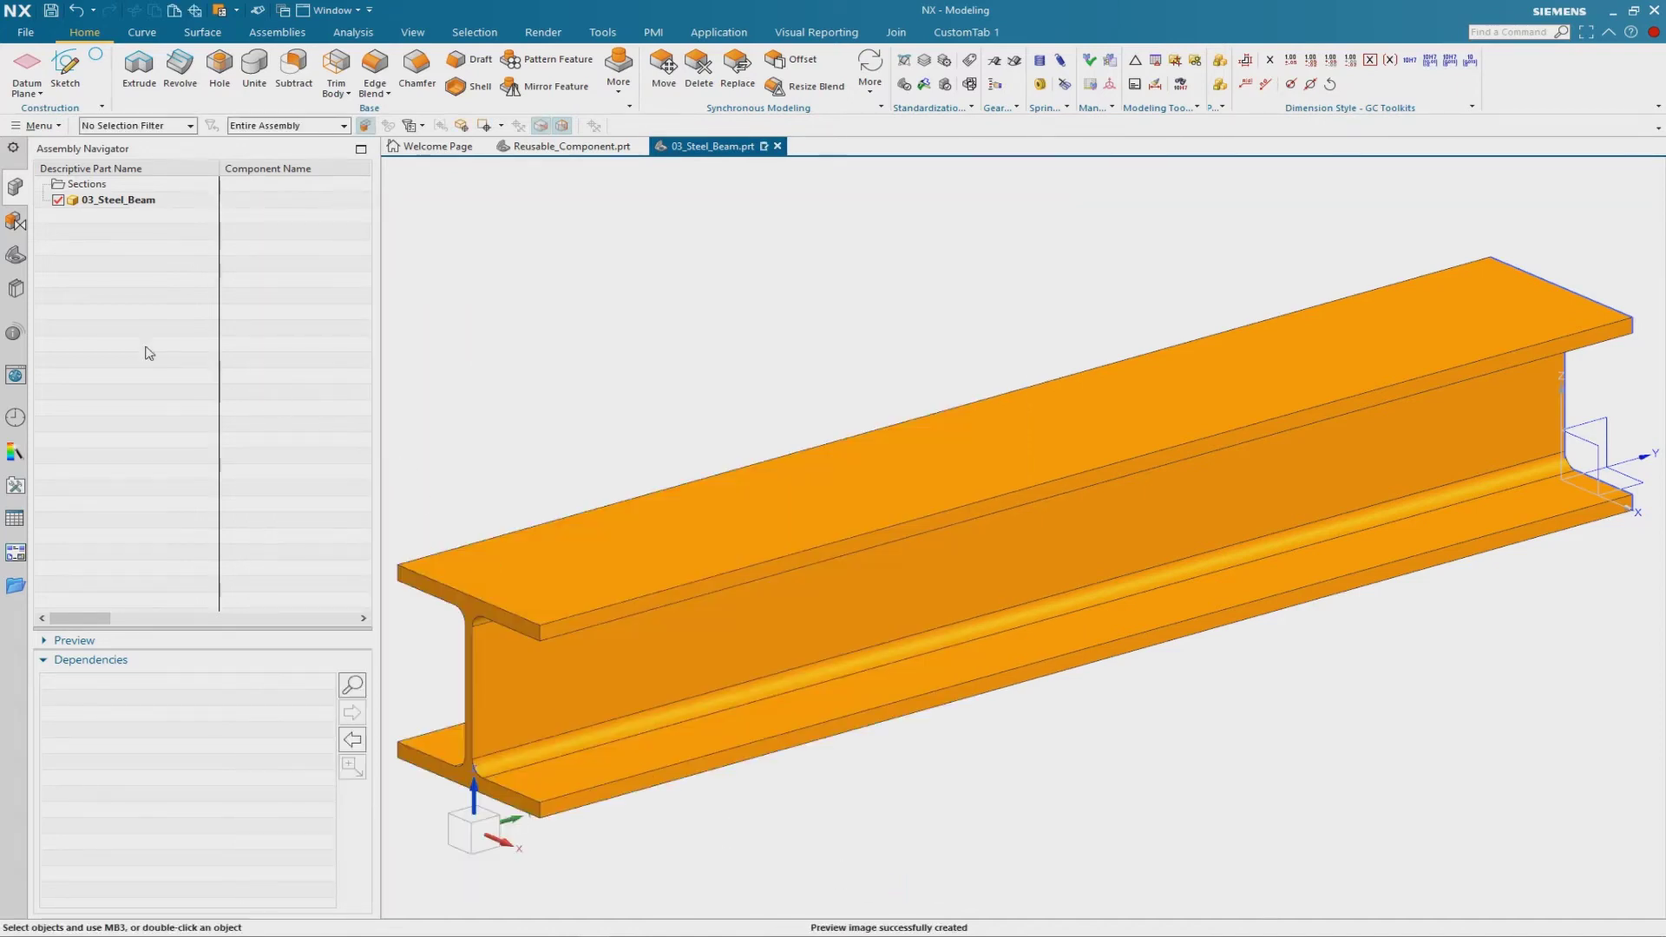
{"action": "left_click", "coordinate": [17, 292]}
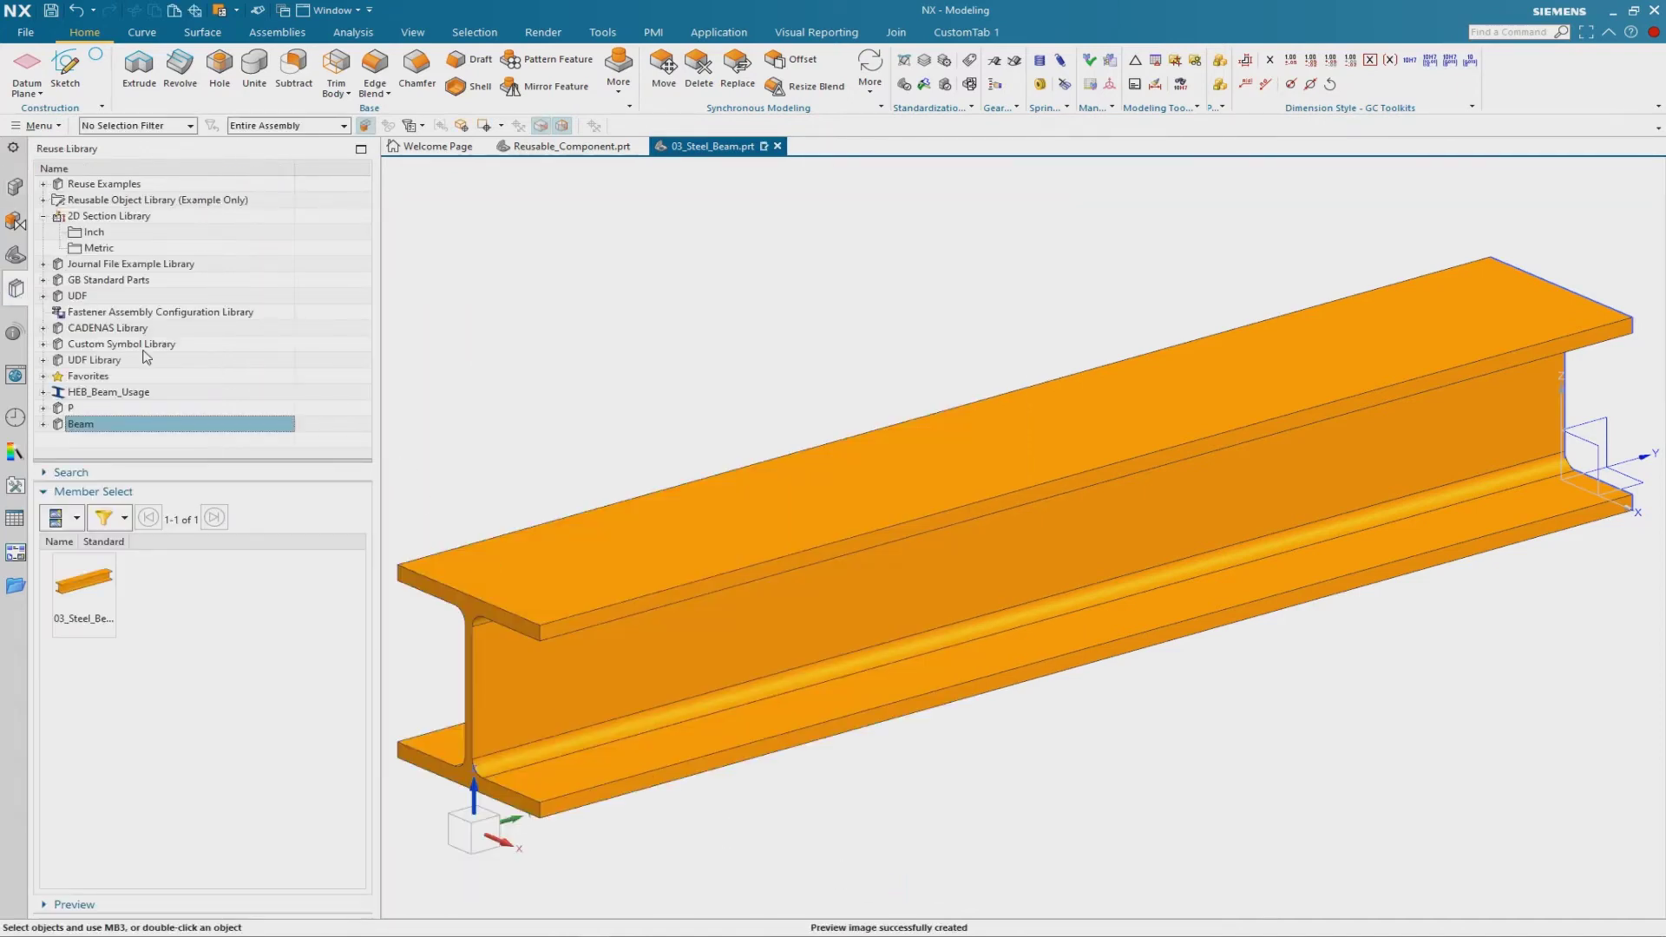
Orbit the beam to a new angle and save the part
{"action": "right_click", "coordinate": [156, 435]}
{"action": "left_click", "coordinate": [169, 435]}
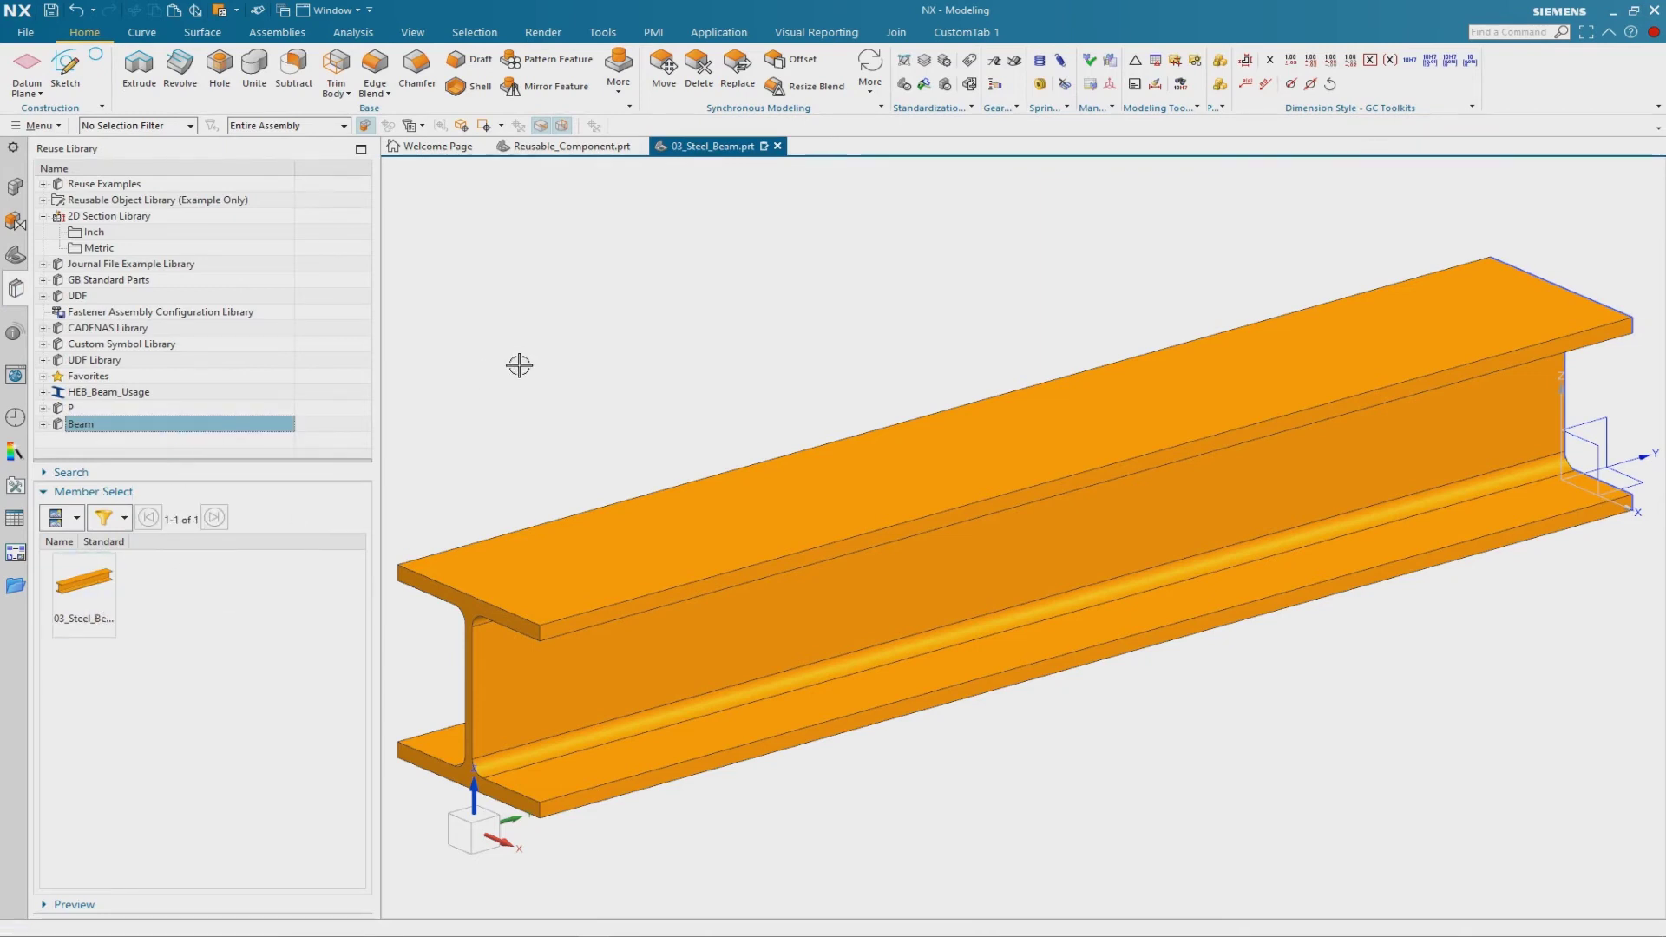
{"action": "scroll", "coordinate": [517, 370], "scroll_direction": "down", "scroll_amount": 5}
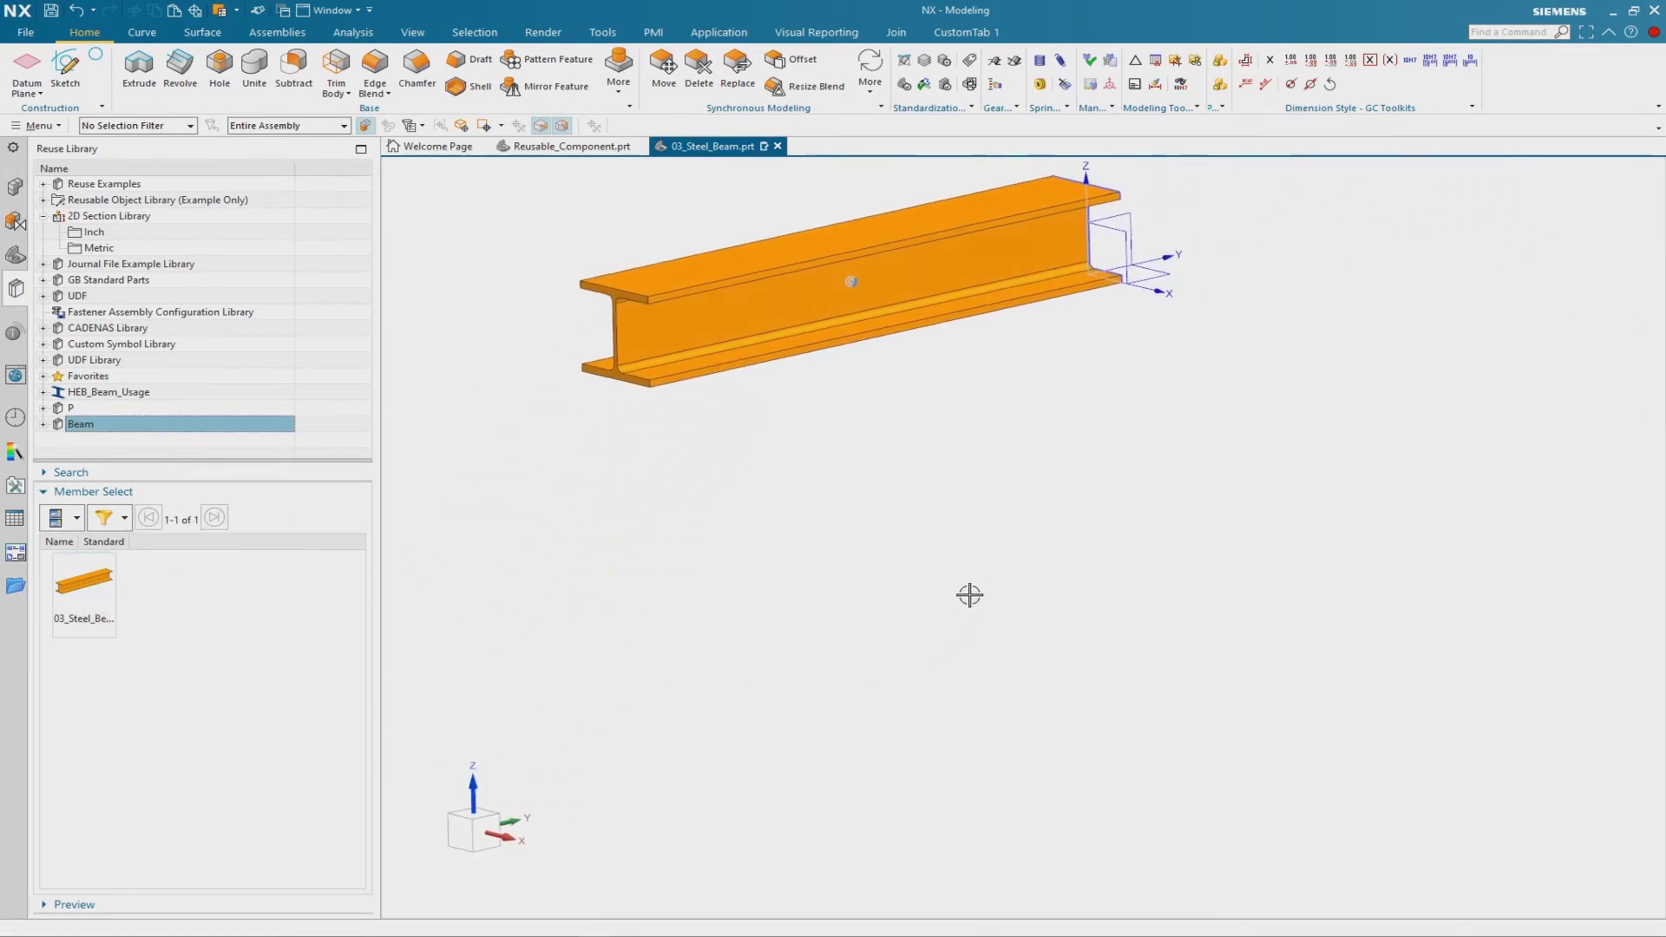
{"action": "middle_click_drag", "start_coordinate": [971, 589], "coordinate": [952, 520]}
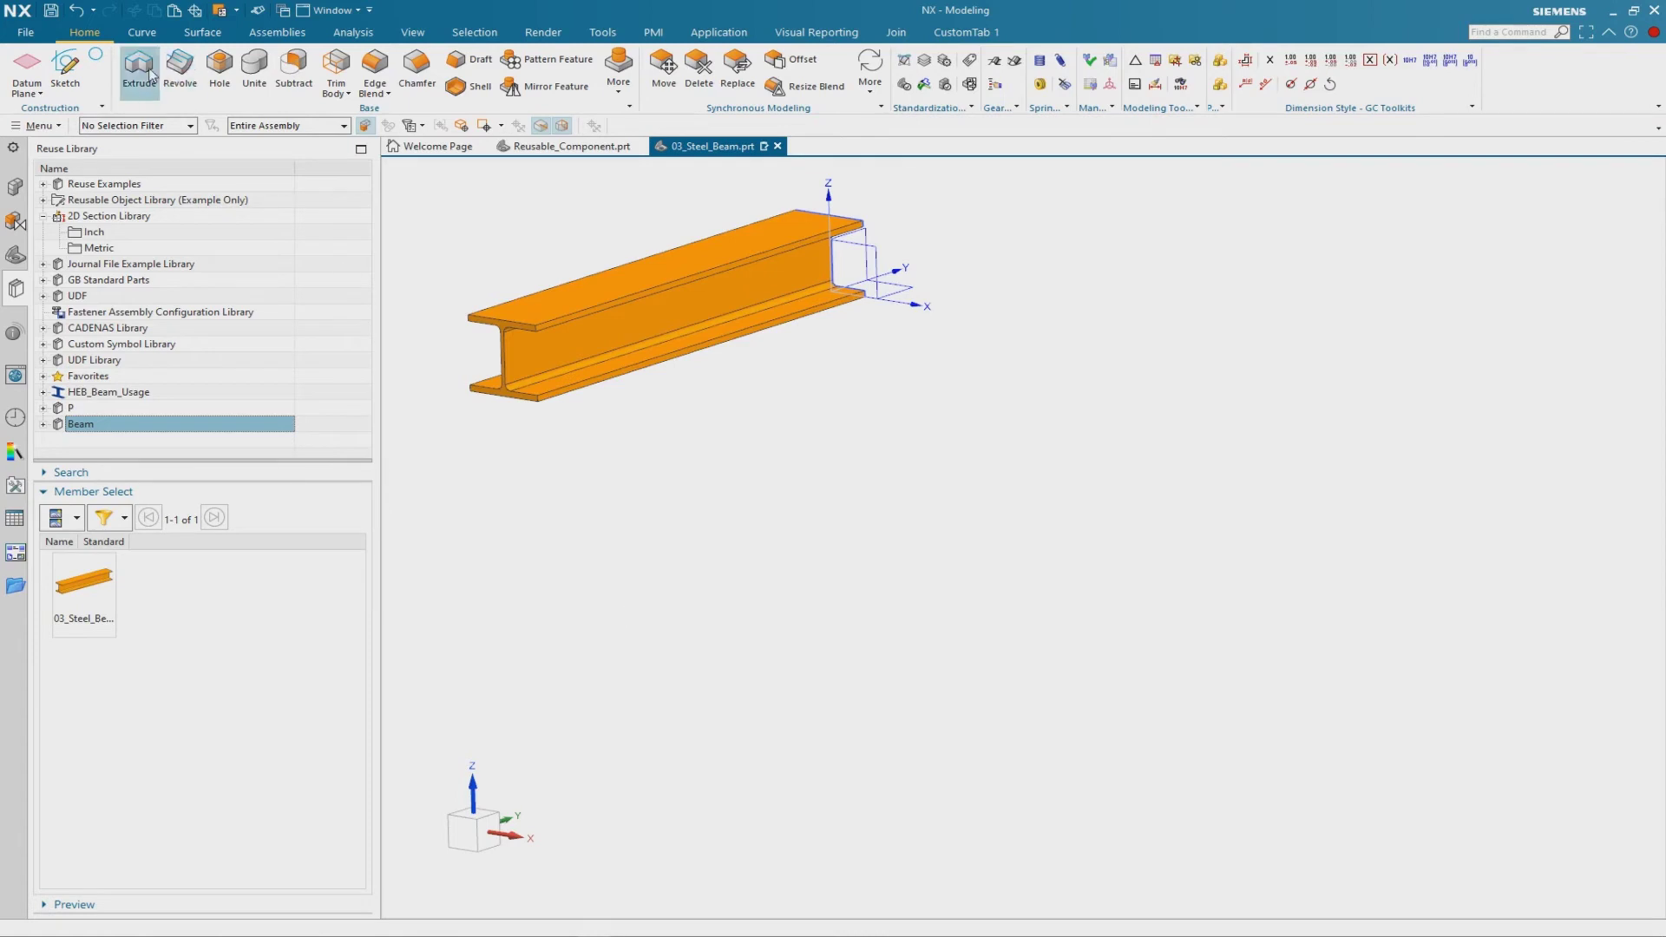
{"action": "left_click", "coordinate": [51, 11]}
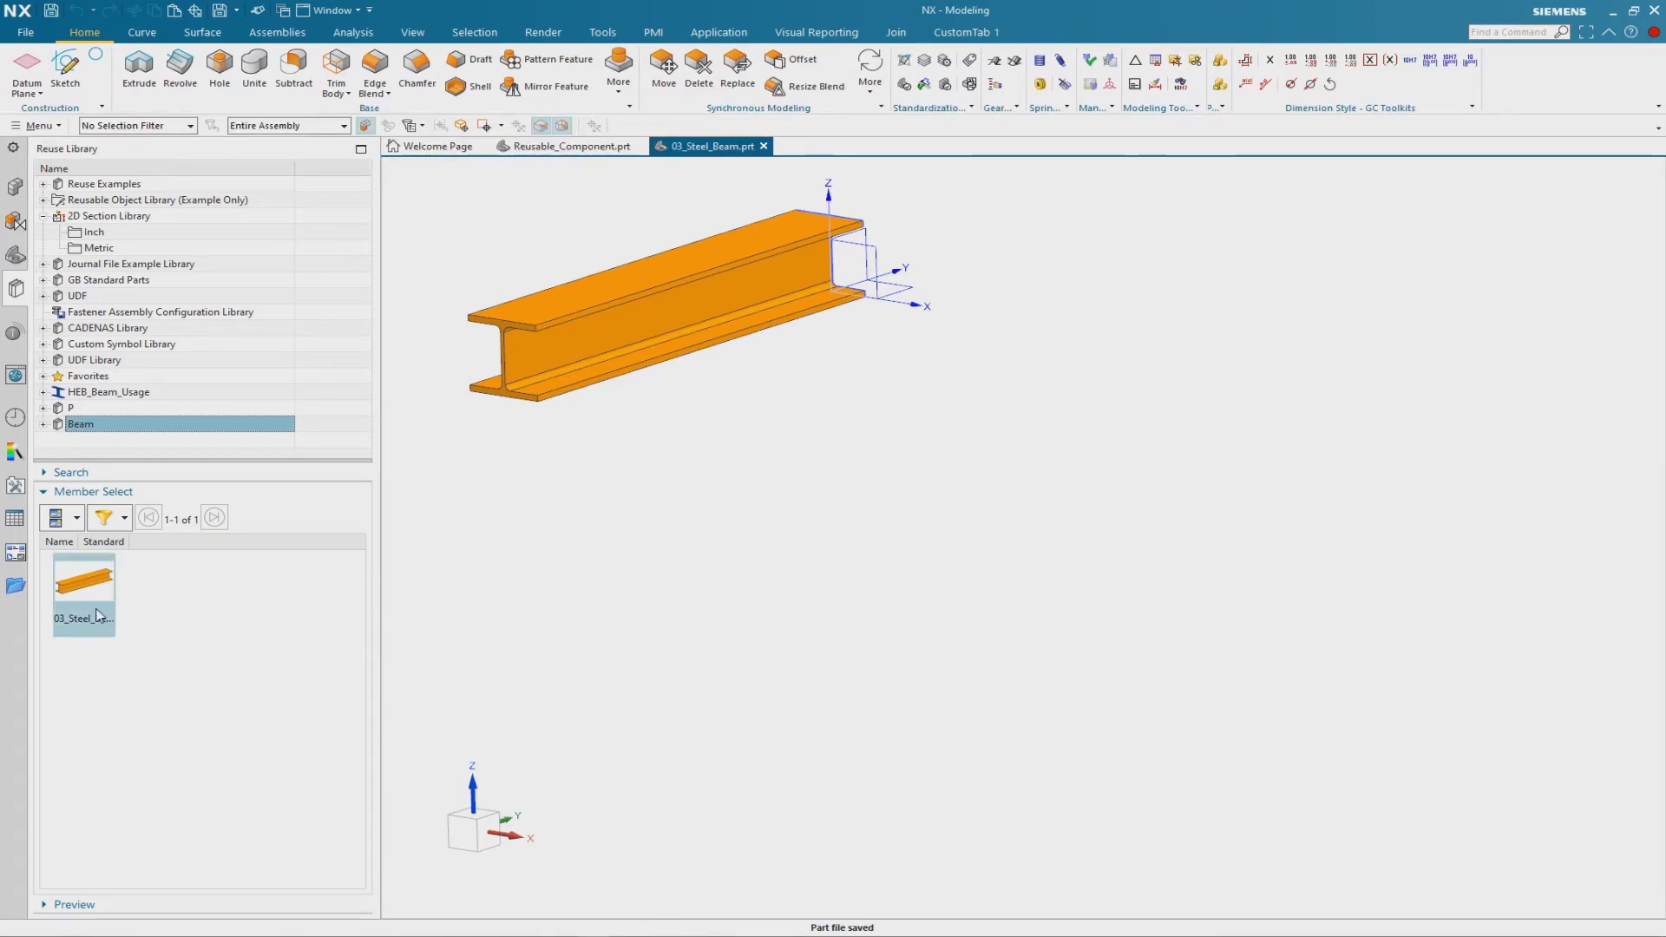
Show the Beam library members as large thumbnails
{"action": "left_click_drag", "start_coordinate": [87, 587], "coordinate": [104, 634]}
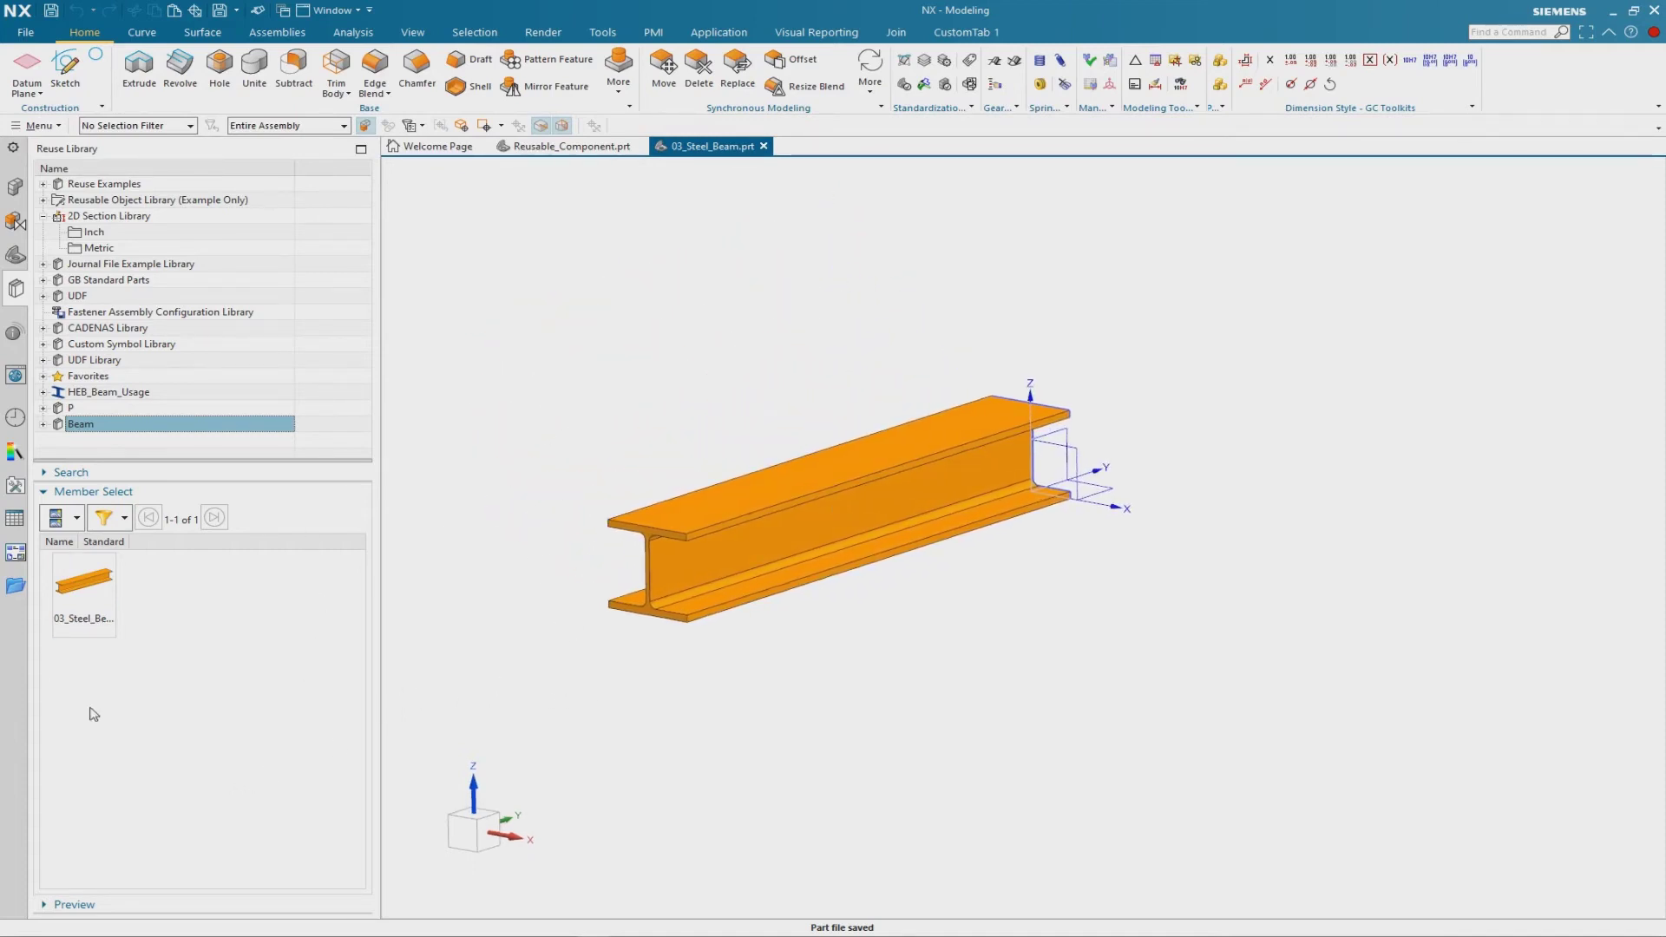
{"action": "left_click", "coordinate": [76, 518]}
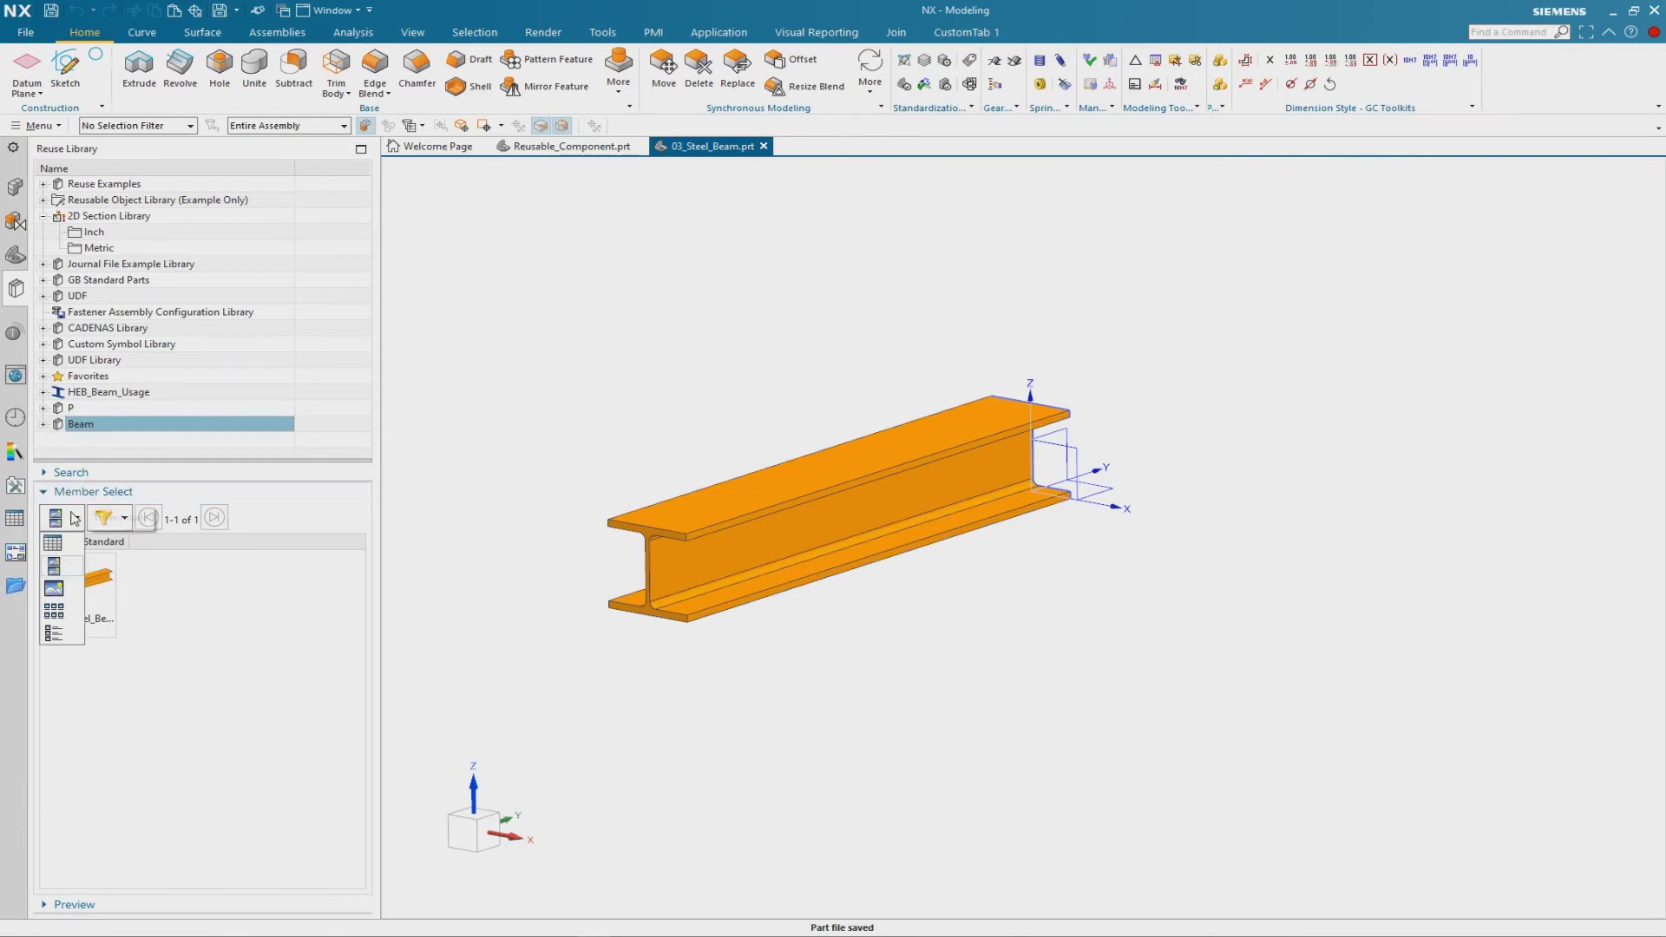
{"action": "left_click", "coordinate": [54, 588]}
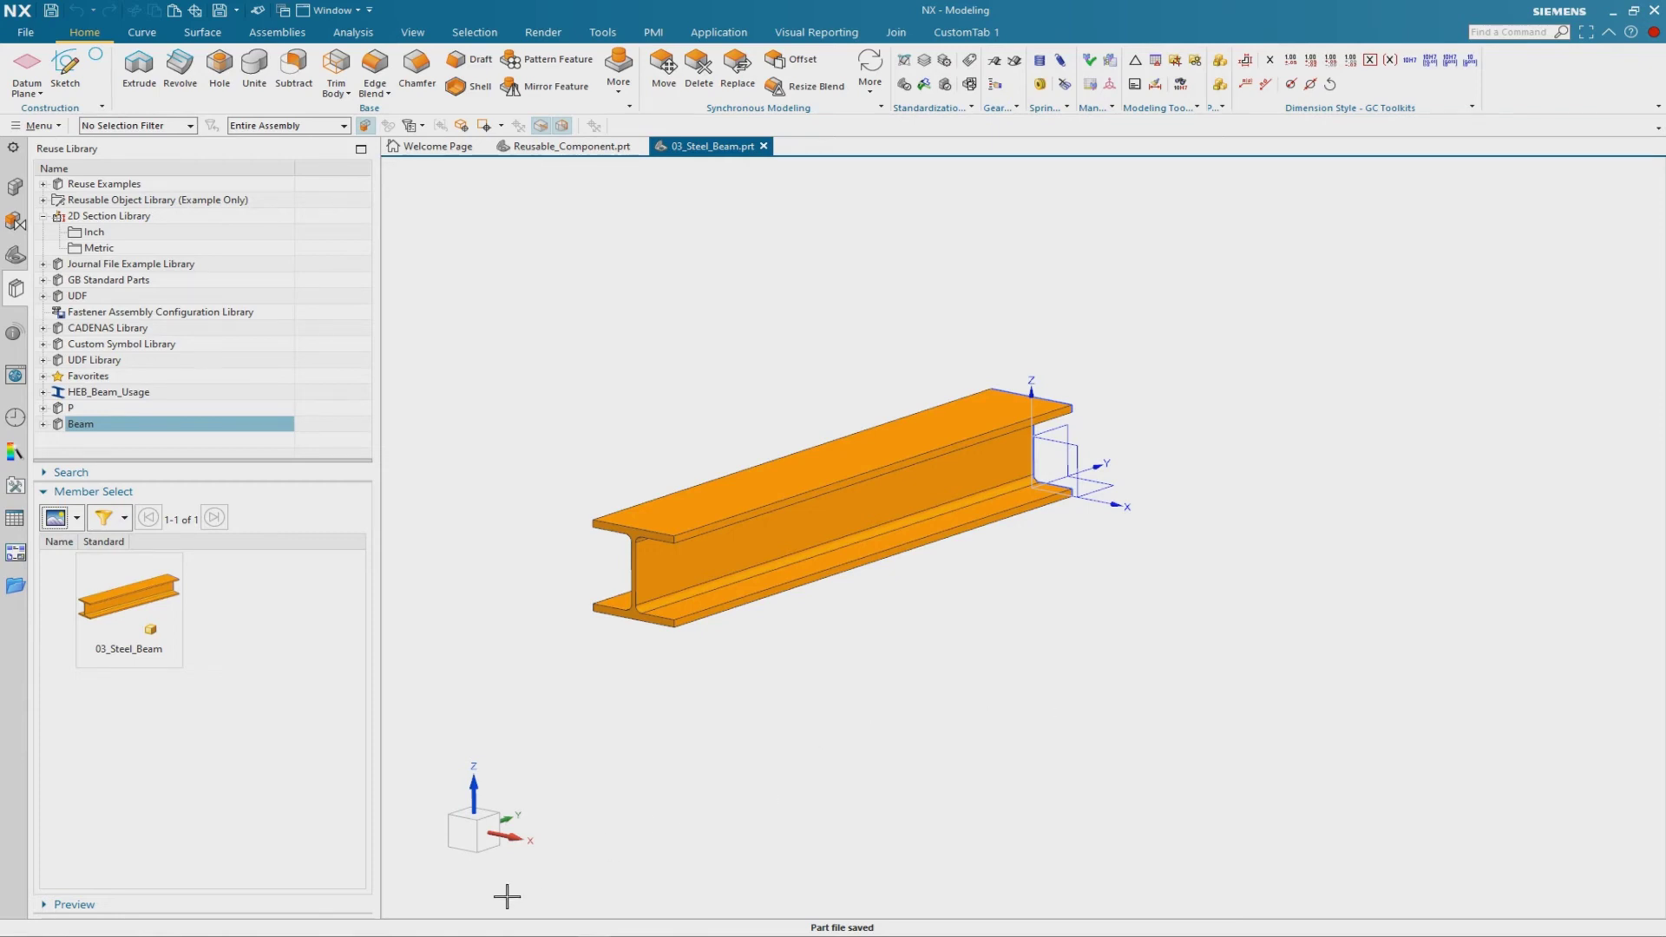
Open Template.xlsx from the F:\Preperation folder in Excel
{"action": "left_click", "coordinate": [543, 933]}
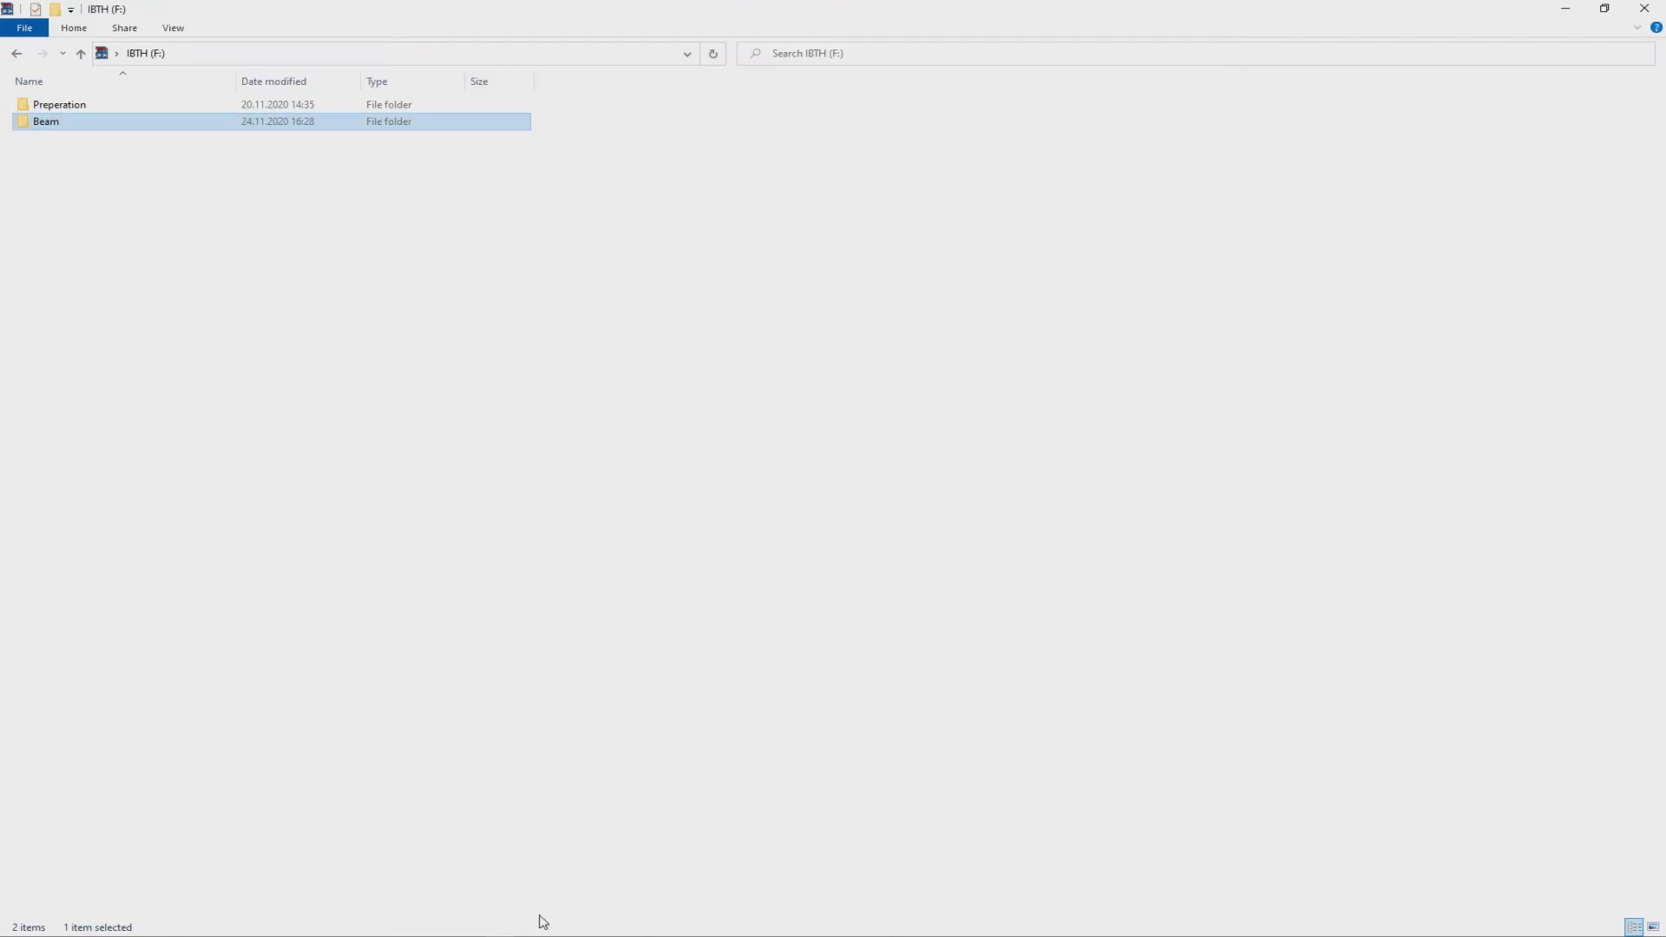
{"action": "double_click", "coordinate": [93, 109]}
{"action": "double_click", "coordinate": [103, 139]}
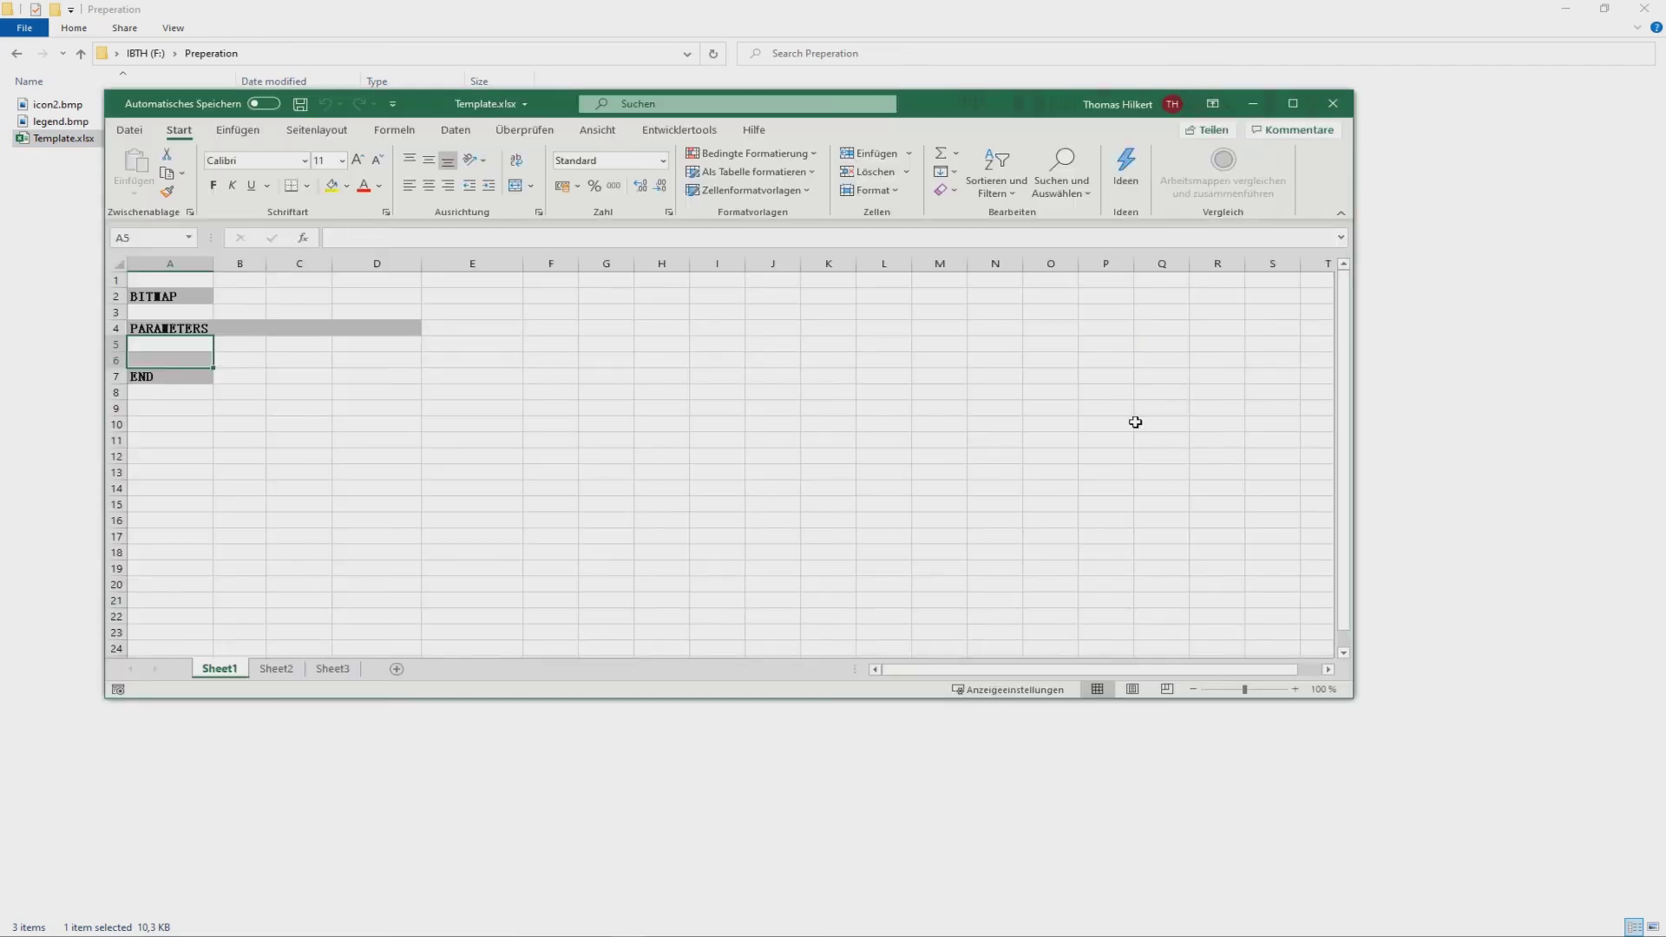
Maximize the workbook and enter Length in cell A5 under PARAMETERS
{"action": "left_click", "coordinate": [1294, 99]}
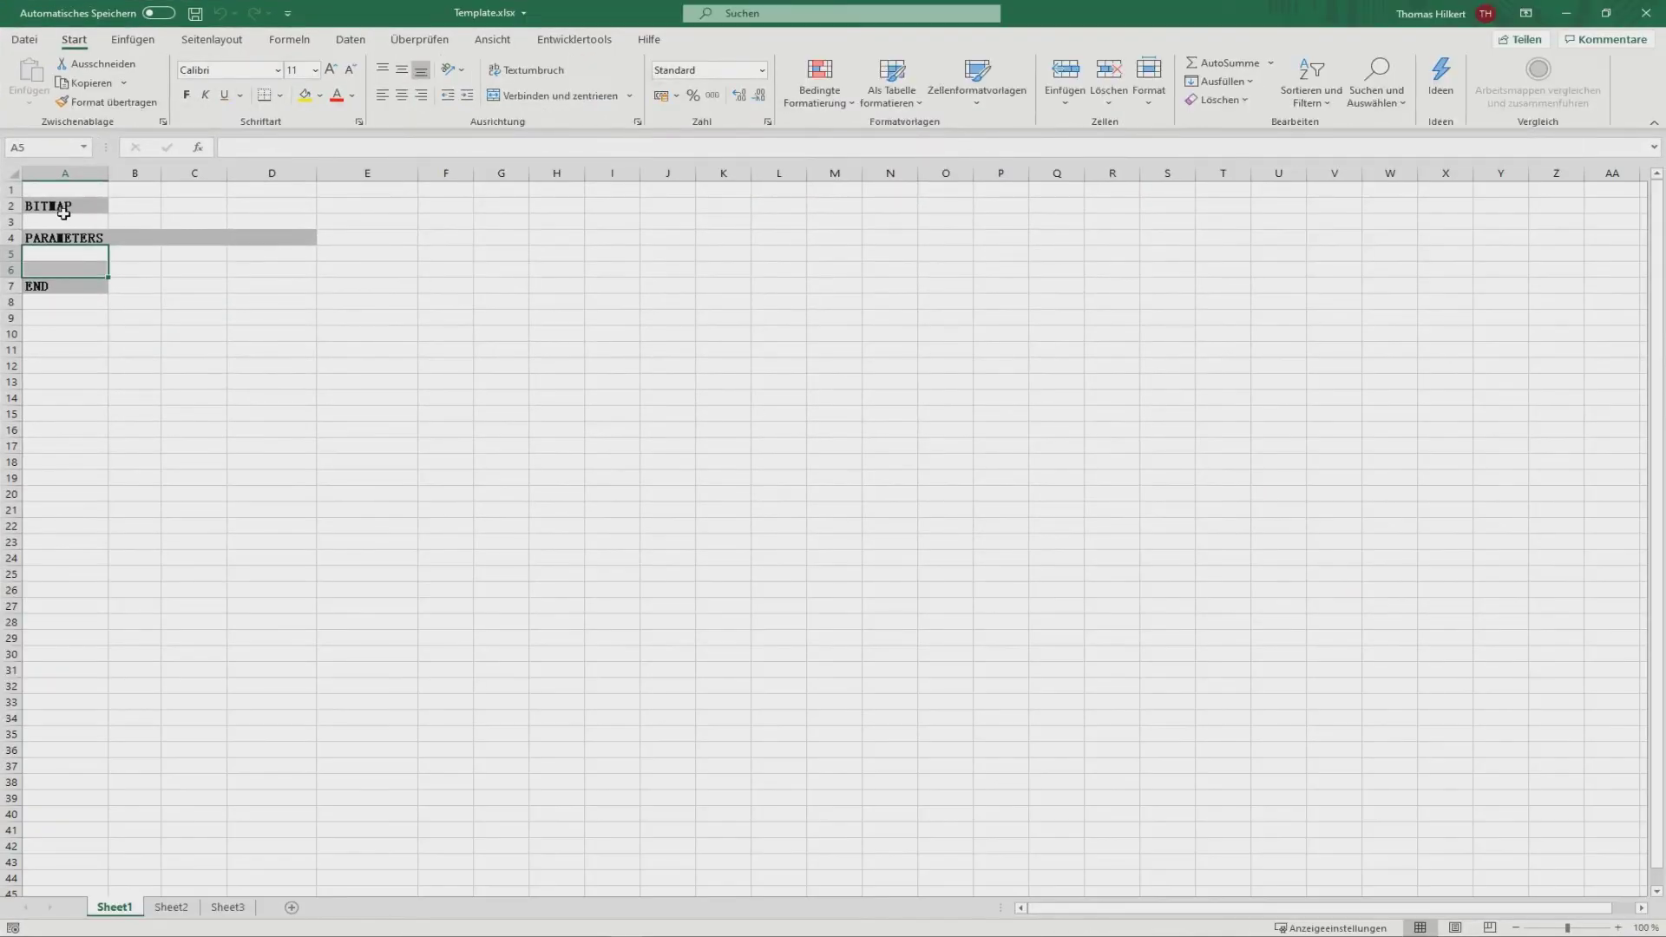
{"action": "left_click", "coordinate": [57, 208]}
{"action": "left_click", "coordinate": [132, 208]}
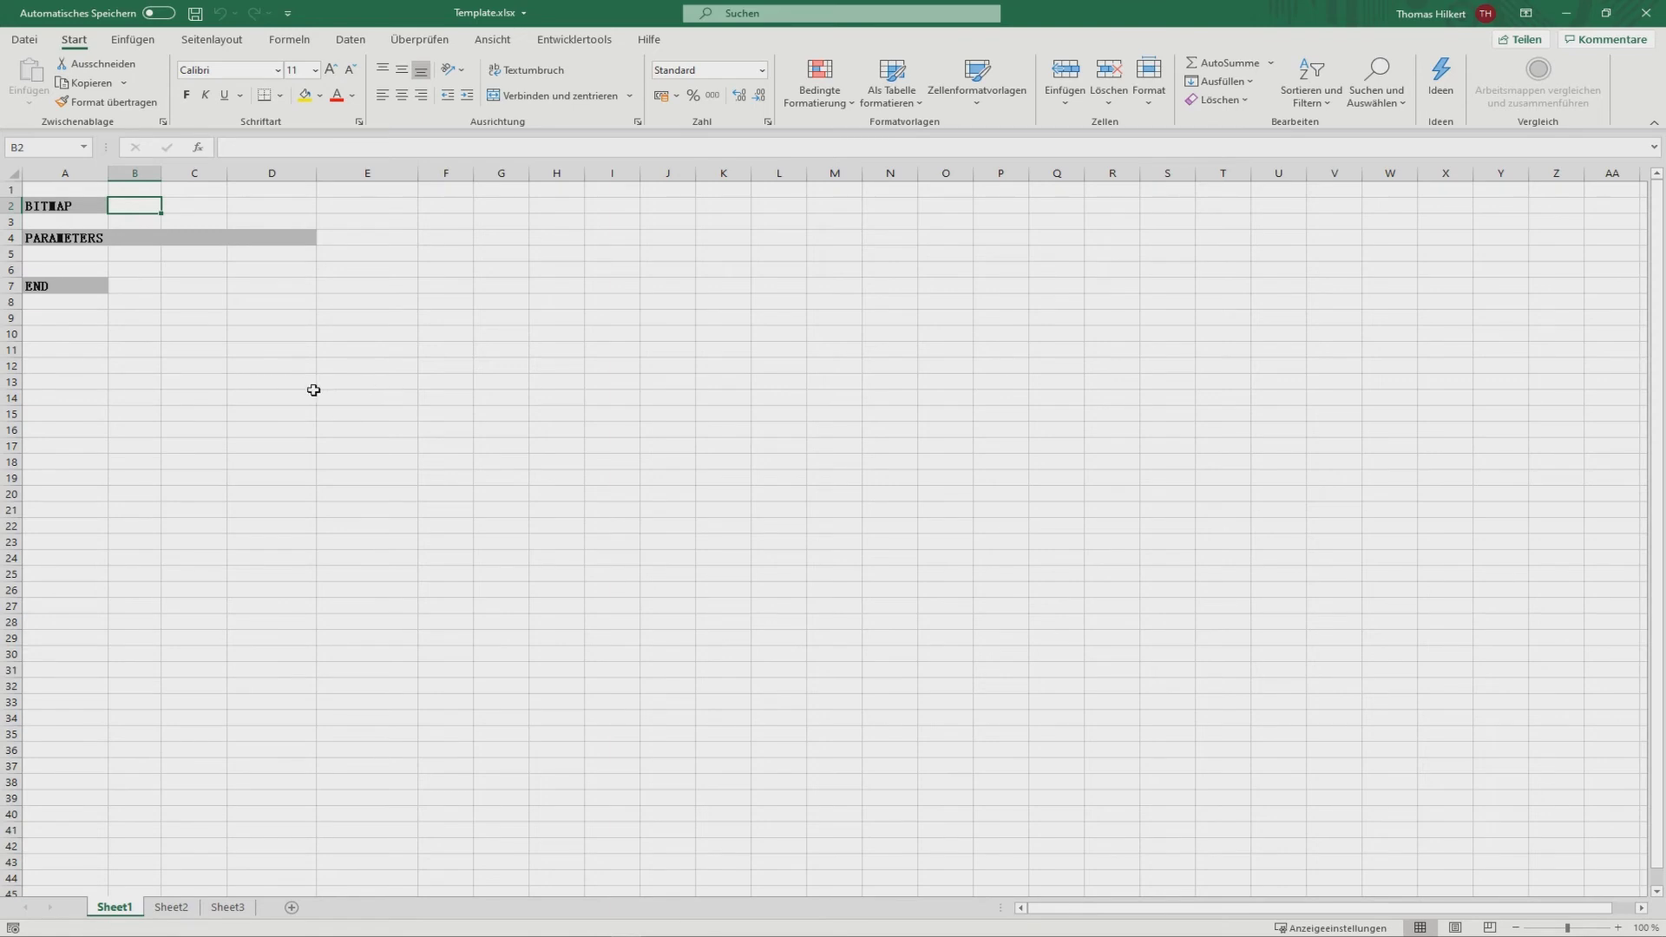
{"action": "left_click", "coordinate": [54, 240]}
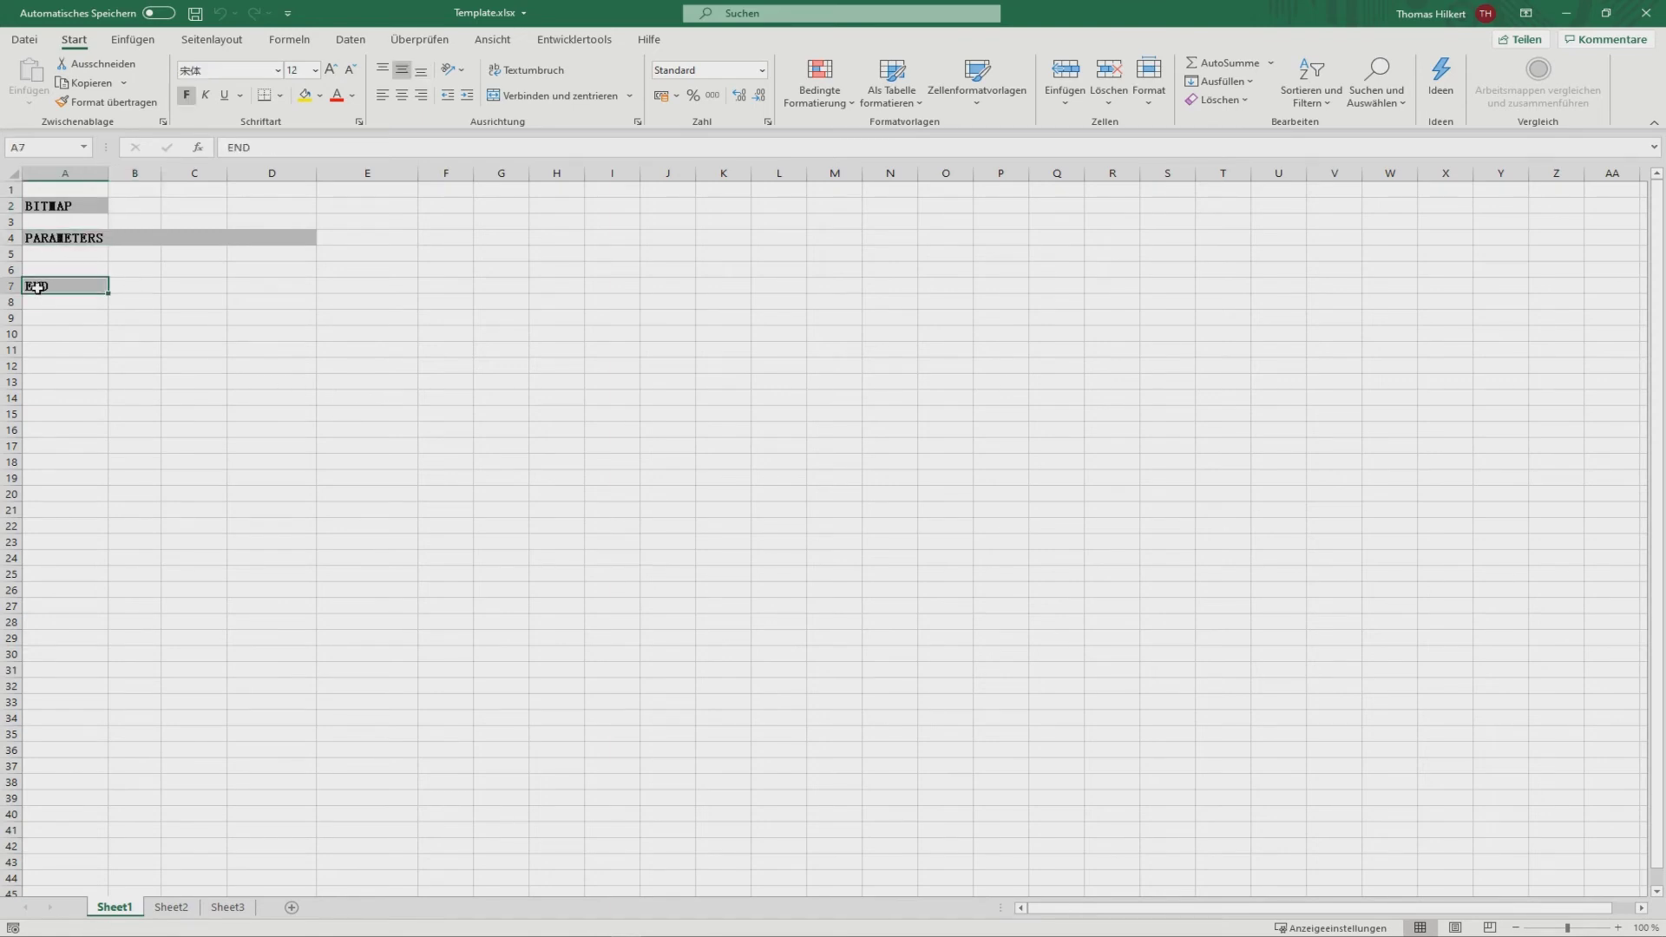
{"action": "left_click", "coordinate": [35, 288]}
{"action": "left_click", "coordinate": [82, 255]}
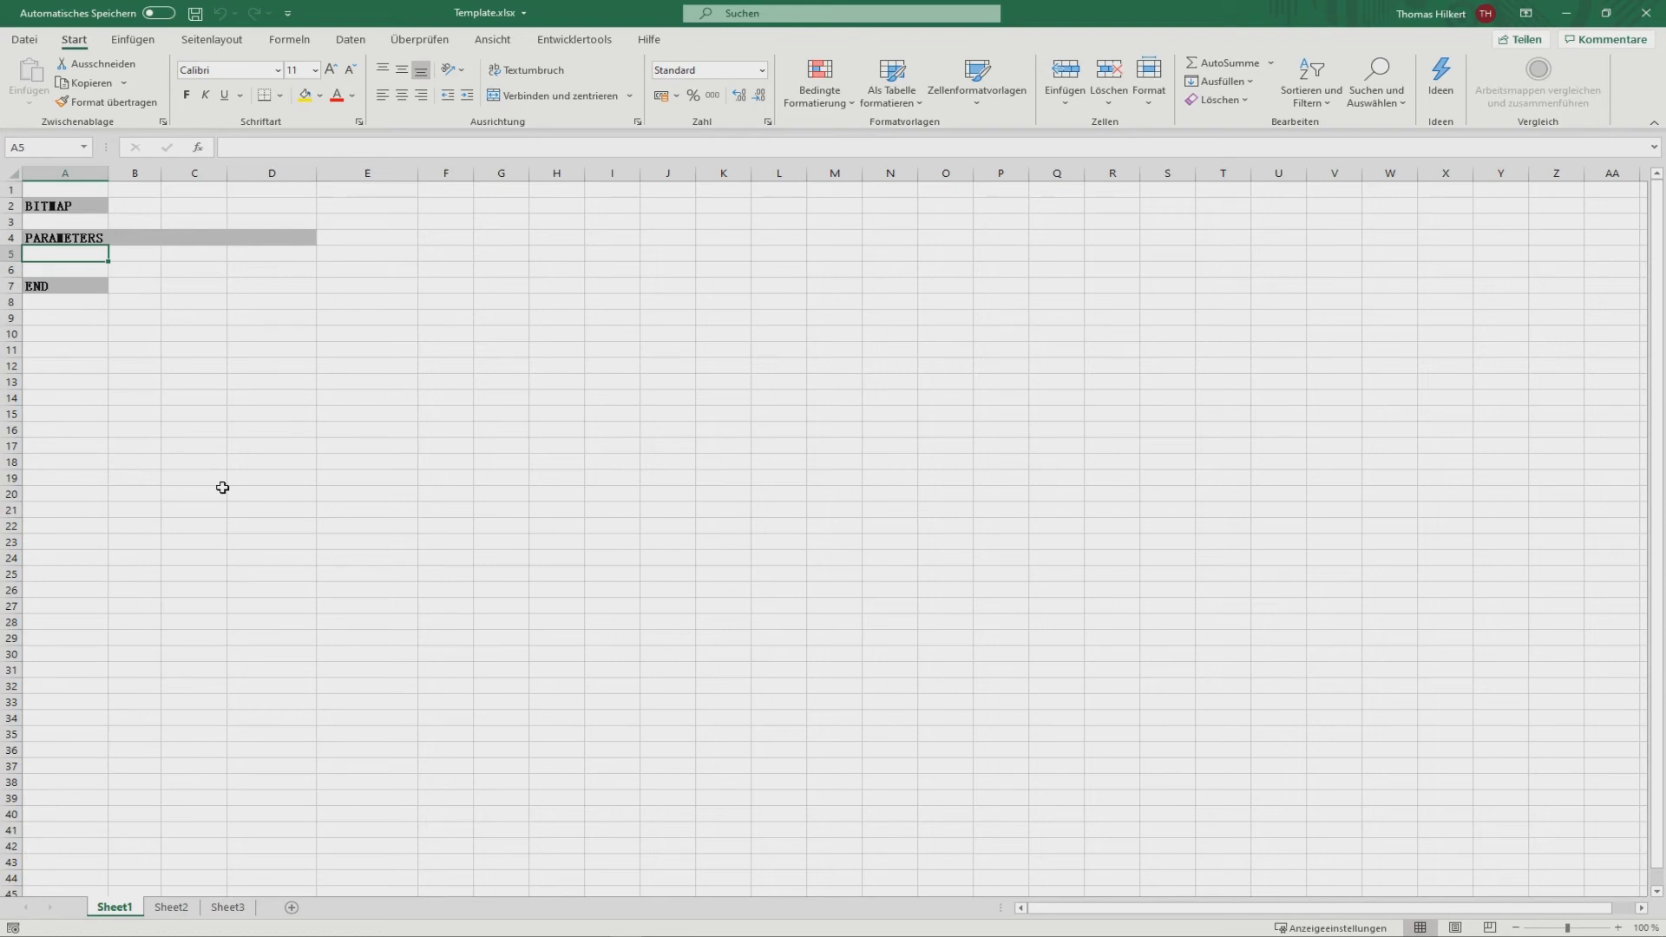
{"action": "type", "text": "Length"}
{"action": "key", "text": "Return"}
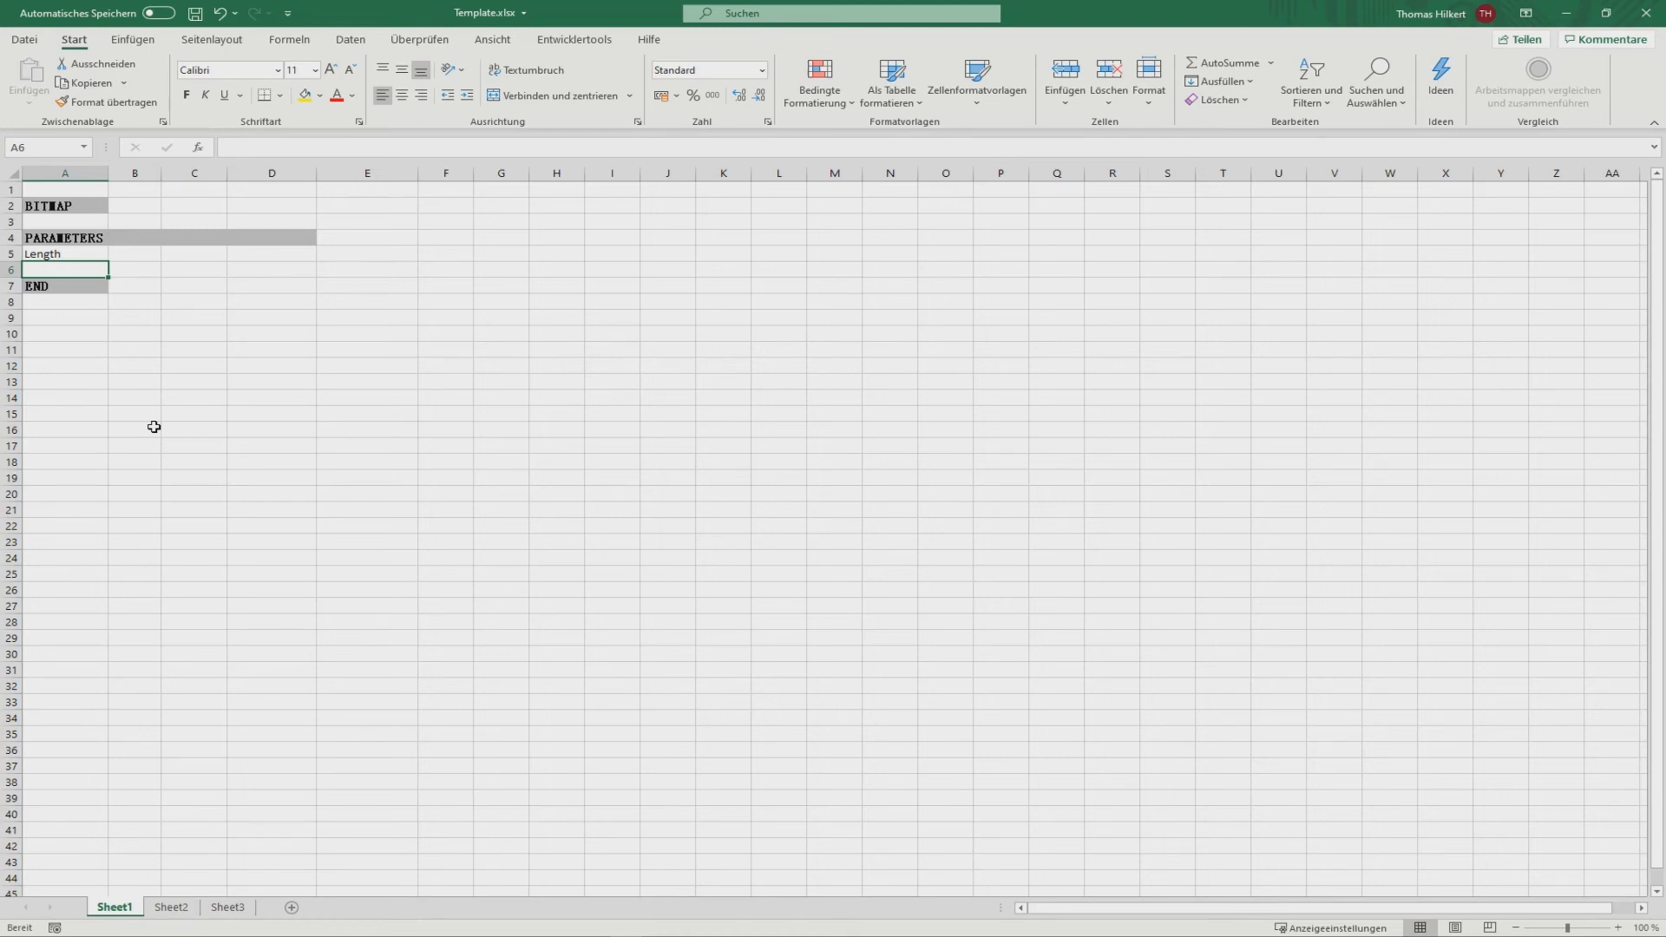
Enter 1000~1200~5000+500 in cell A6, then save and close the workbook
{"action": "type", "text": "1000~"}
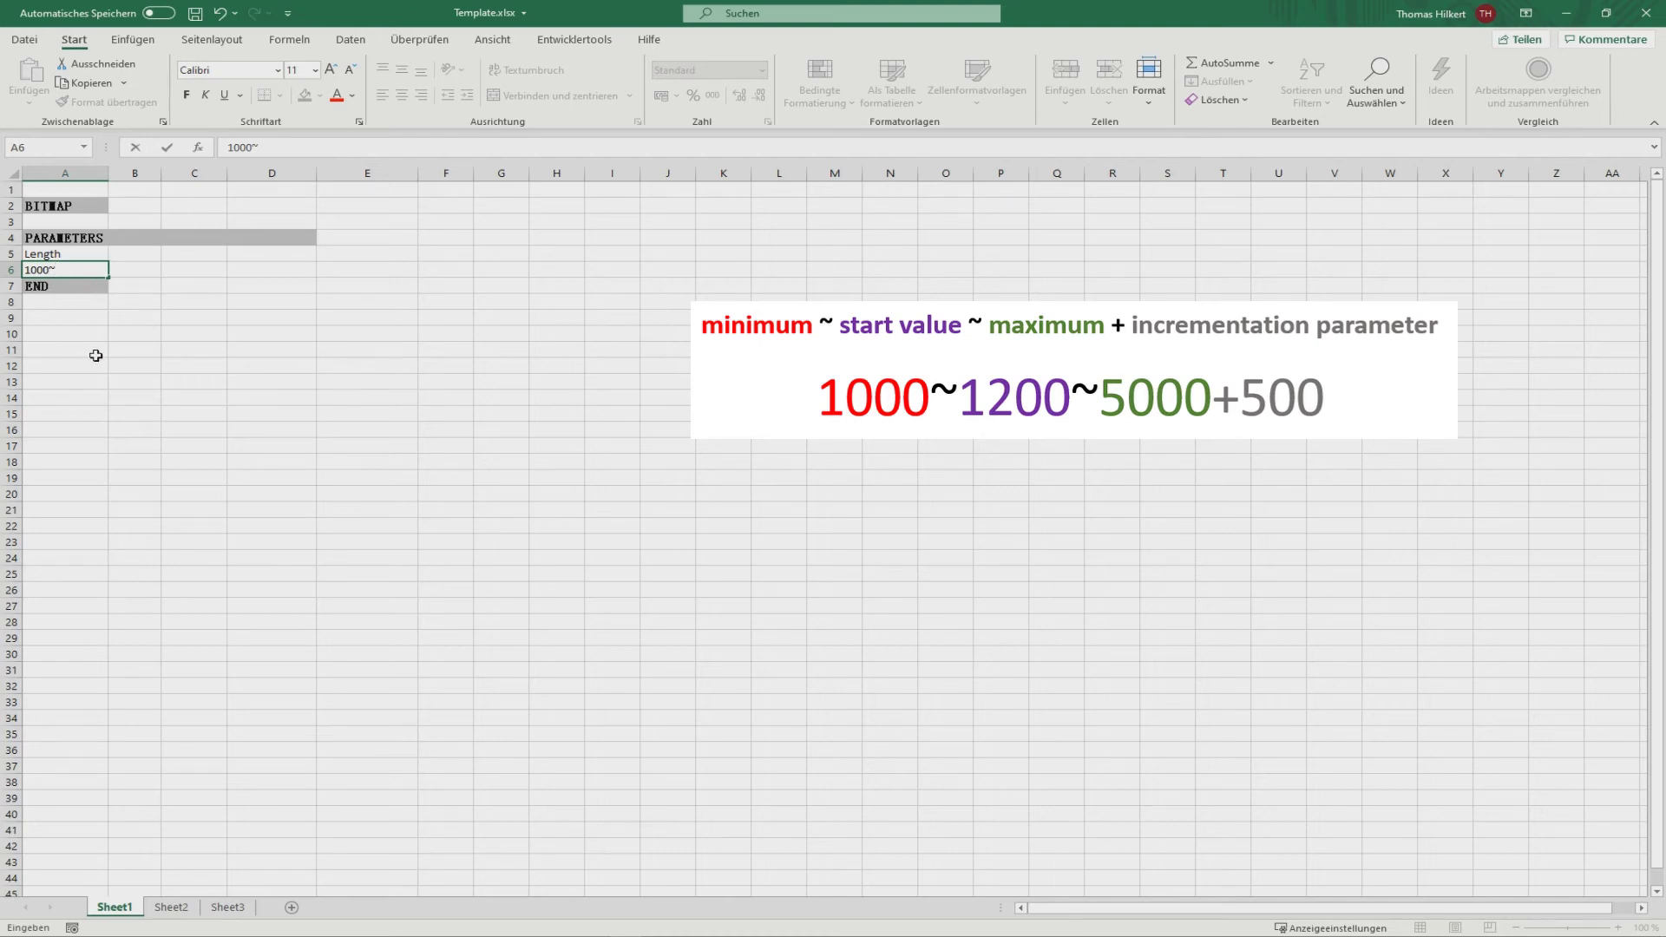
{"action": "type", "text": "1200"}
{"action": "type", "text": "~5000"}
{"action": "type", "text": "+50"}
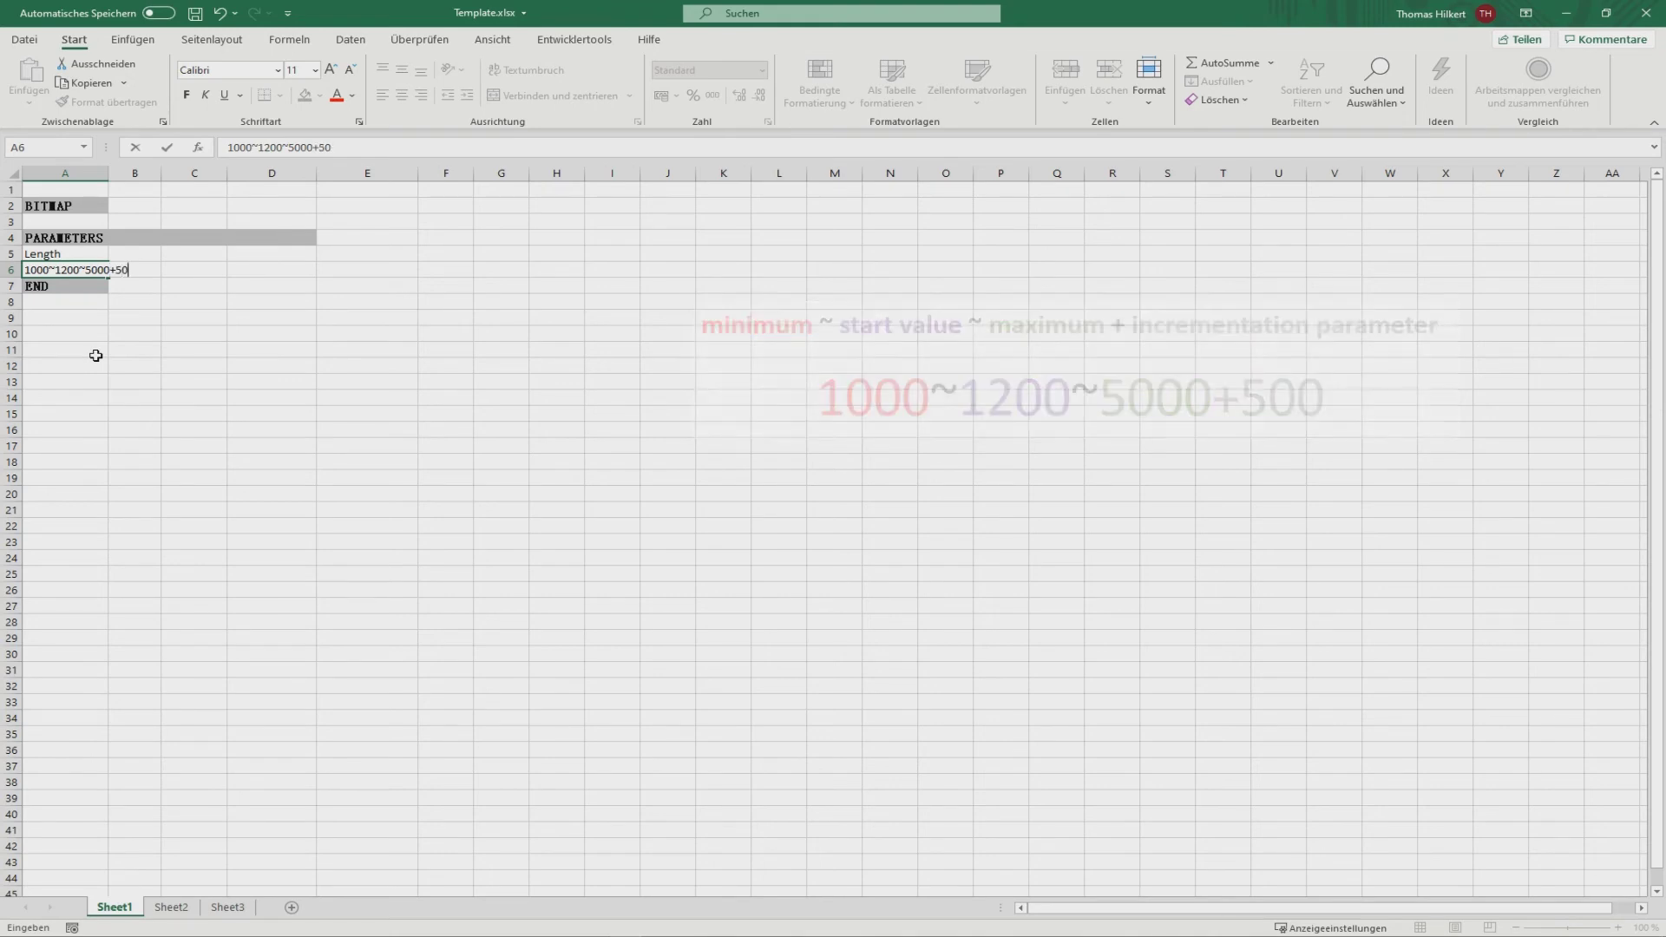
{"action": "type", "text": "0"}
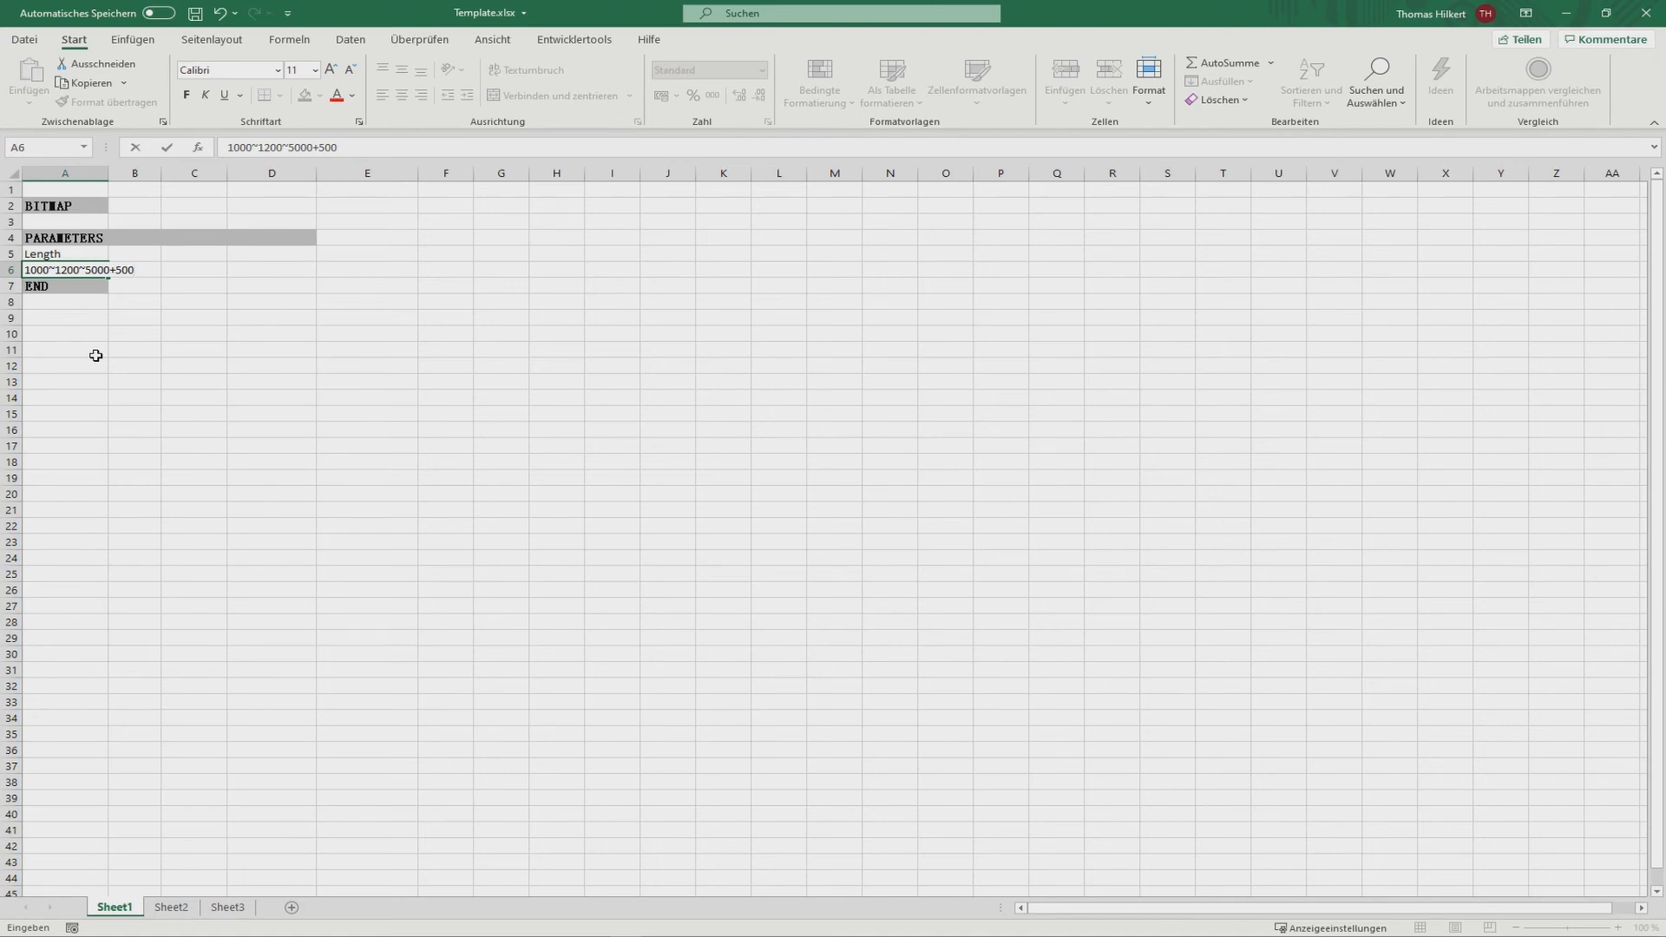
{"action": "left_click", "coordinate": [86, 292]}
{"action": "left_click", "coordinate": [80, 270]}
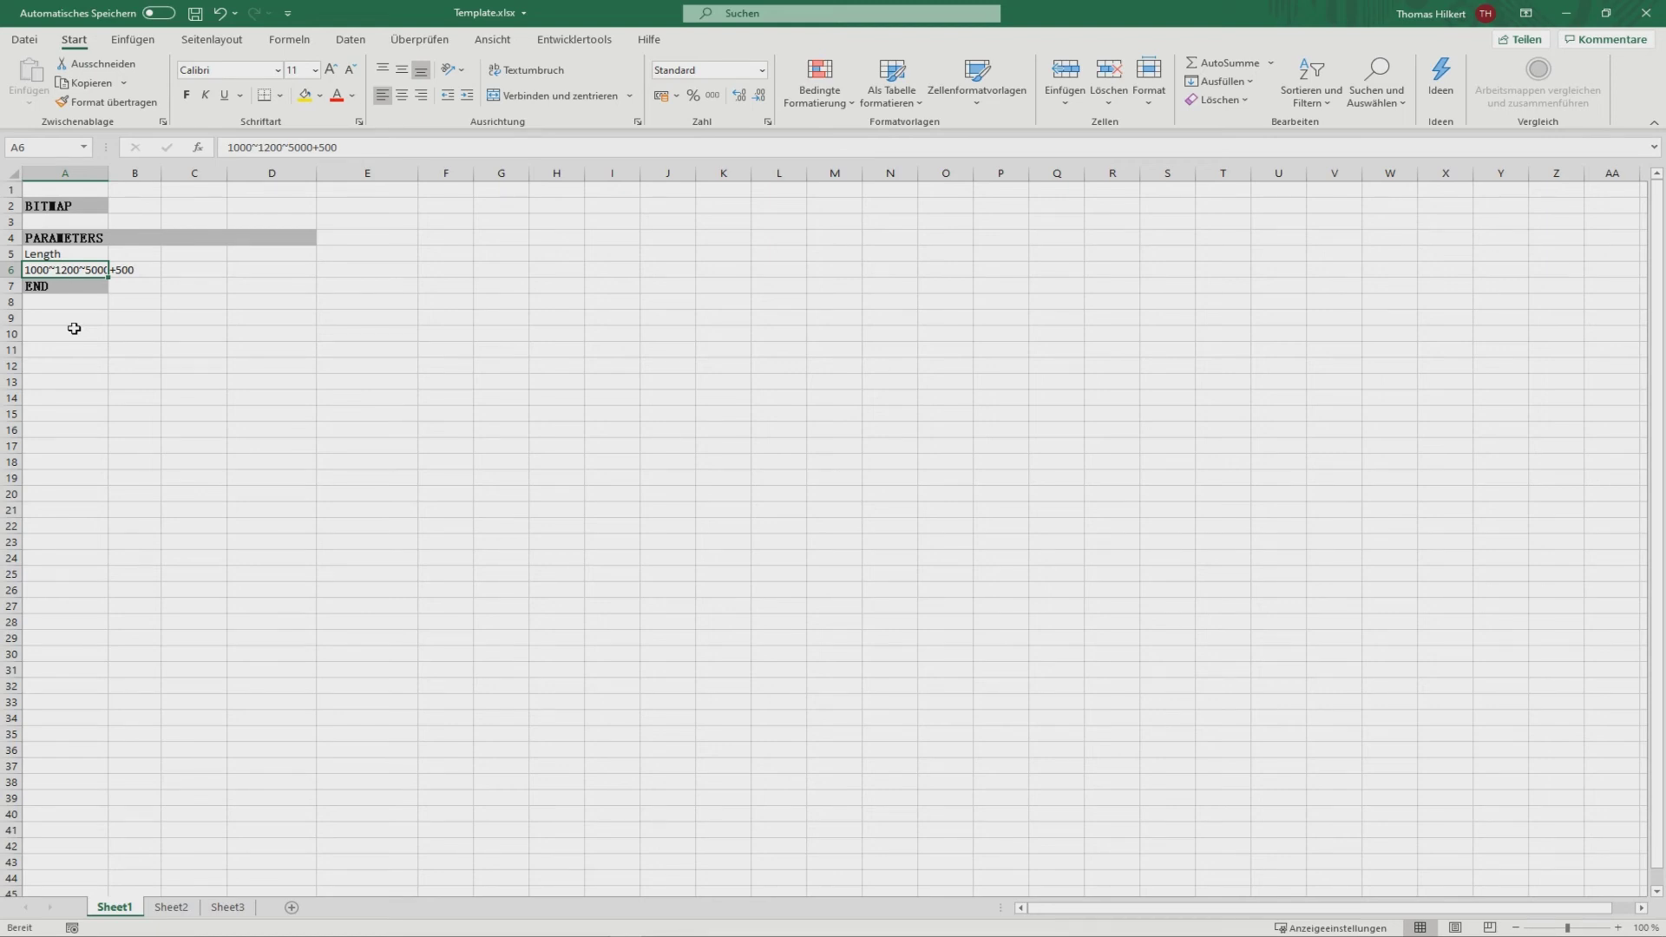
{"action": "left_click", "coordinate": [195, 15]}
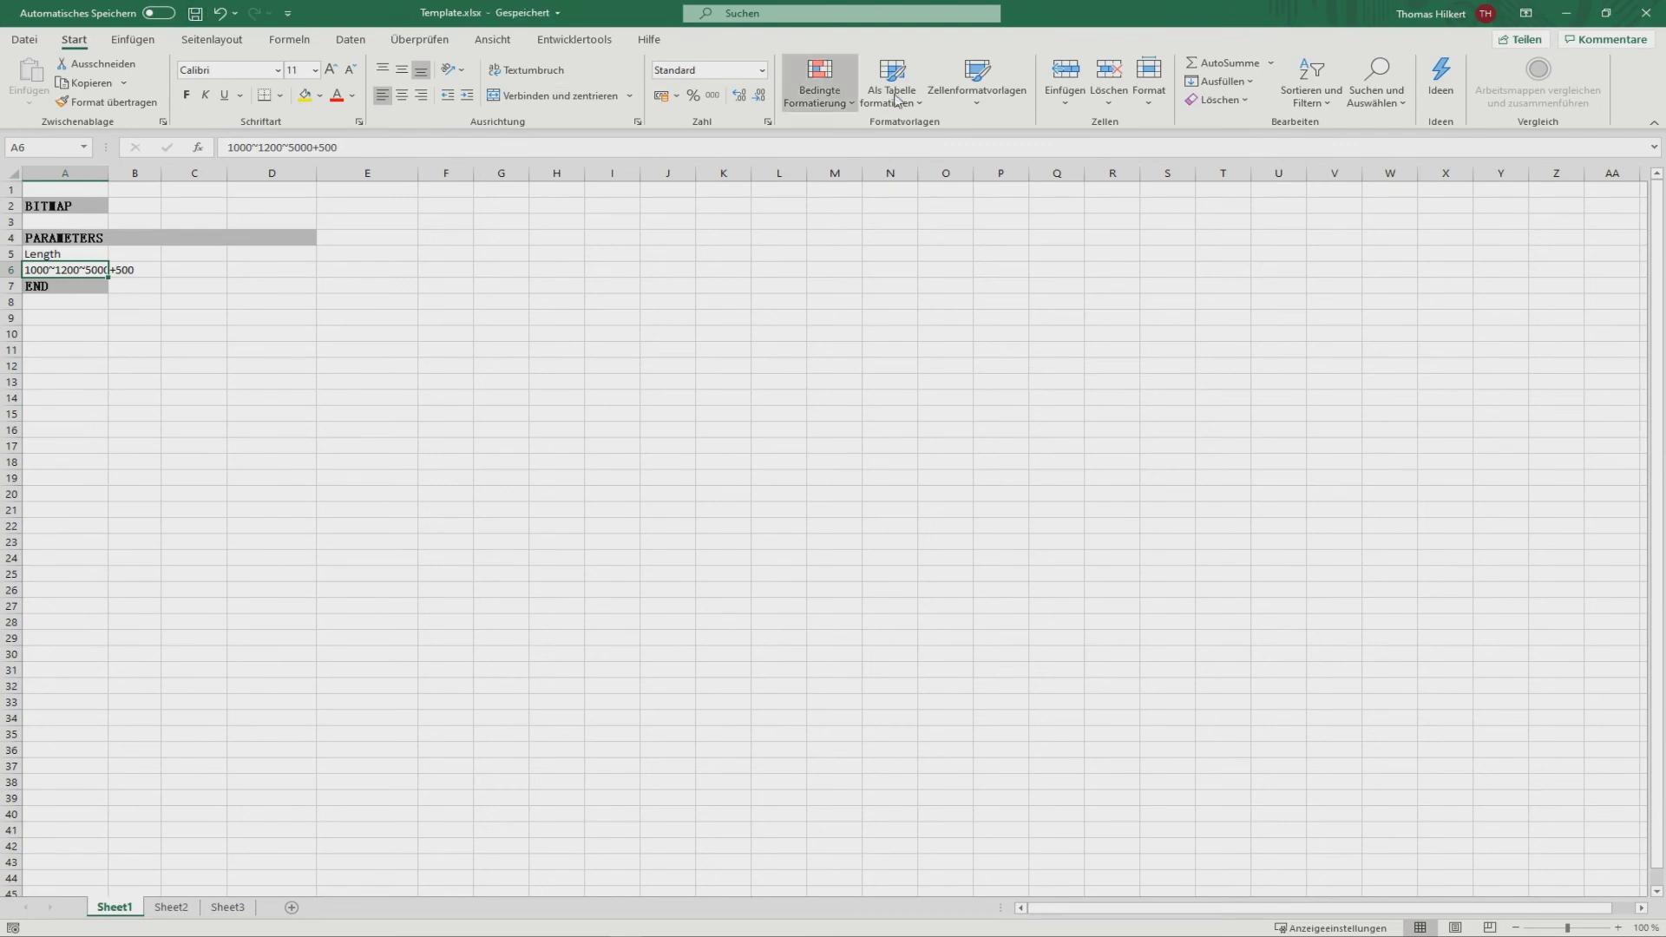
{"action": "left_click", "coordinate": [1646, 13]}
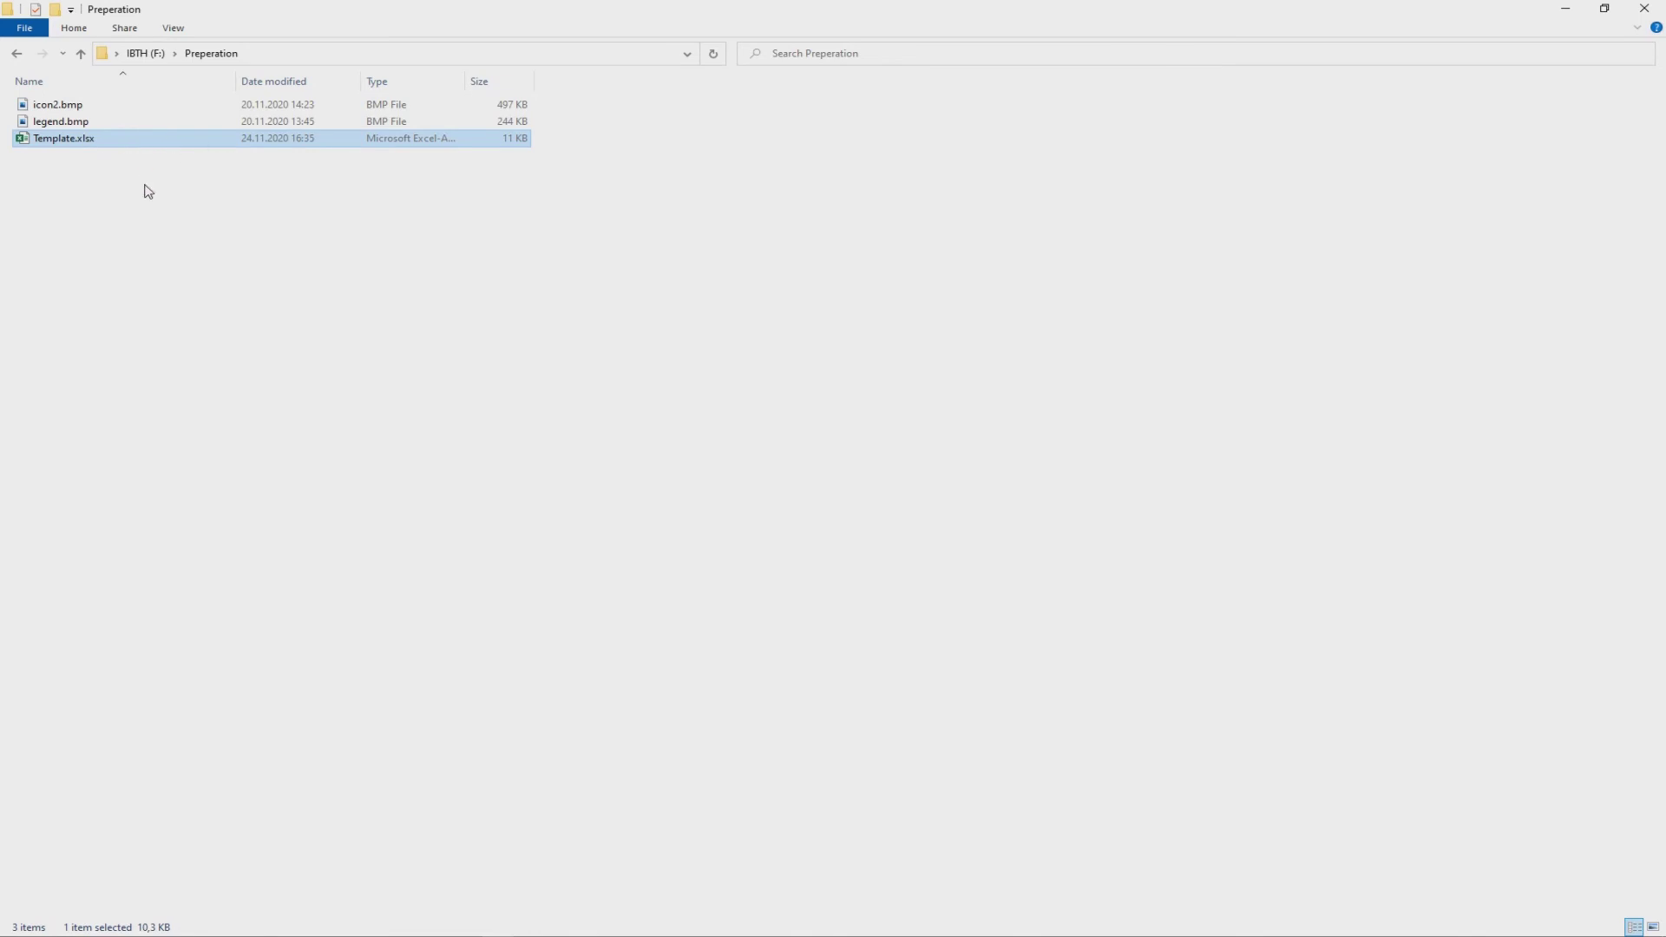
Paste Template.xlsx into the F:\Beam folder
{"action": "left_click", "coordinate": [145, 52]}
{"action": "double_click", "coordinate": [102, 107]}
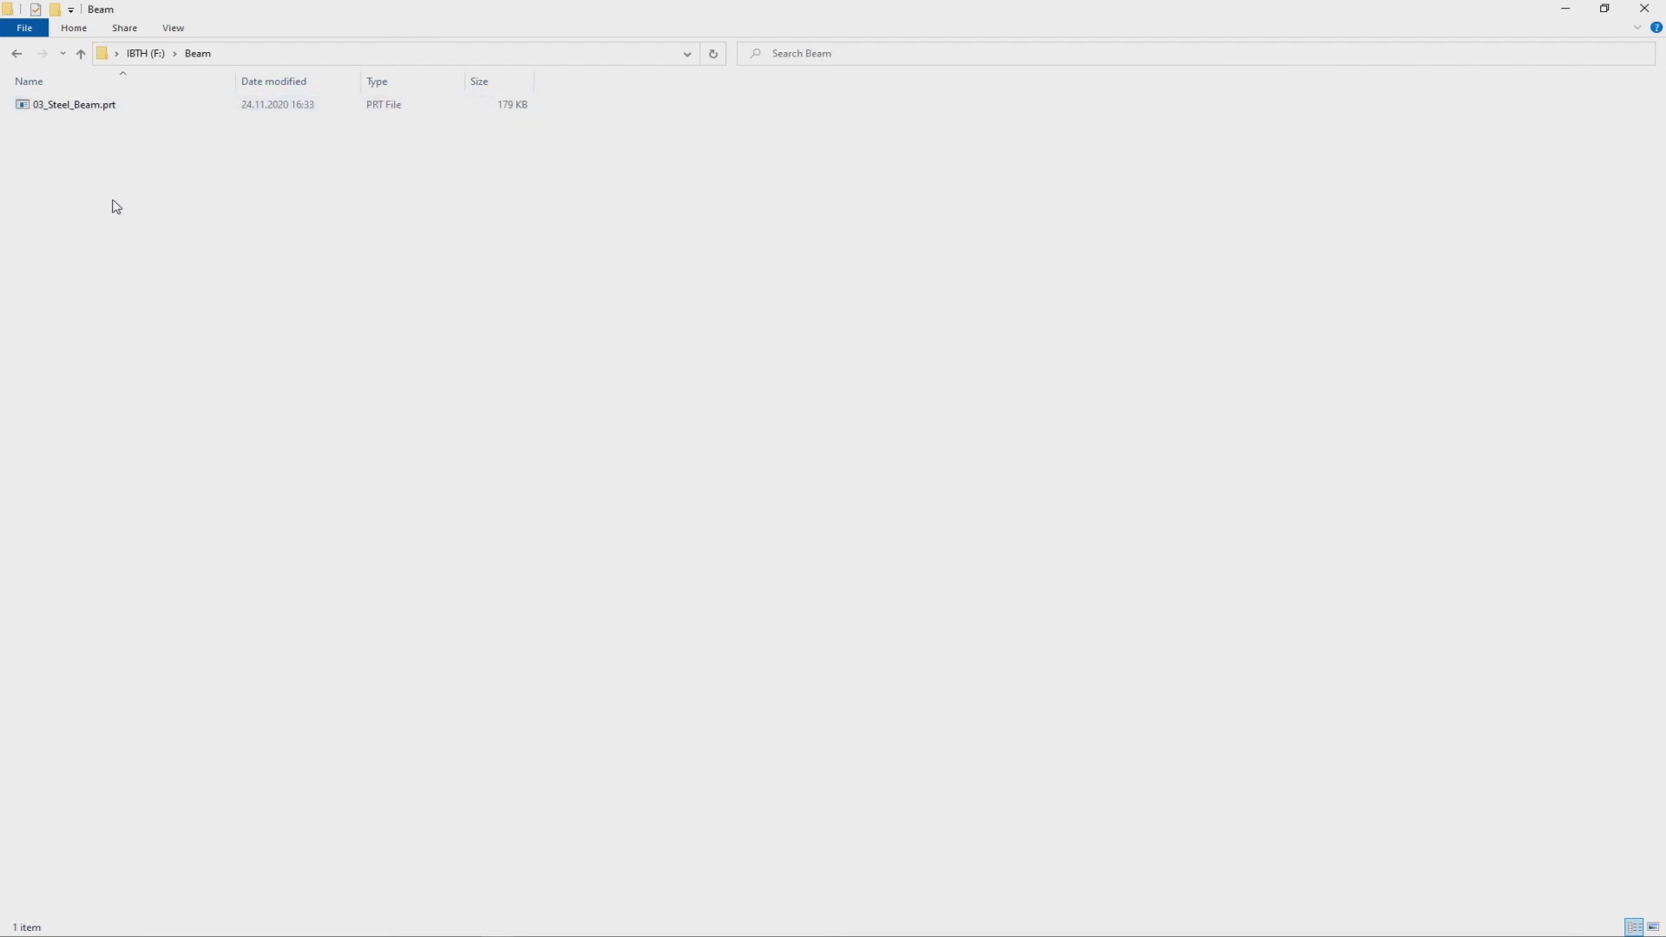
{"action": "key", "text": "ctrl+v"}
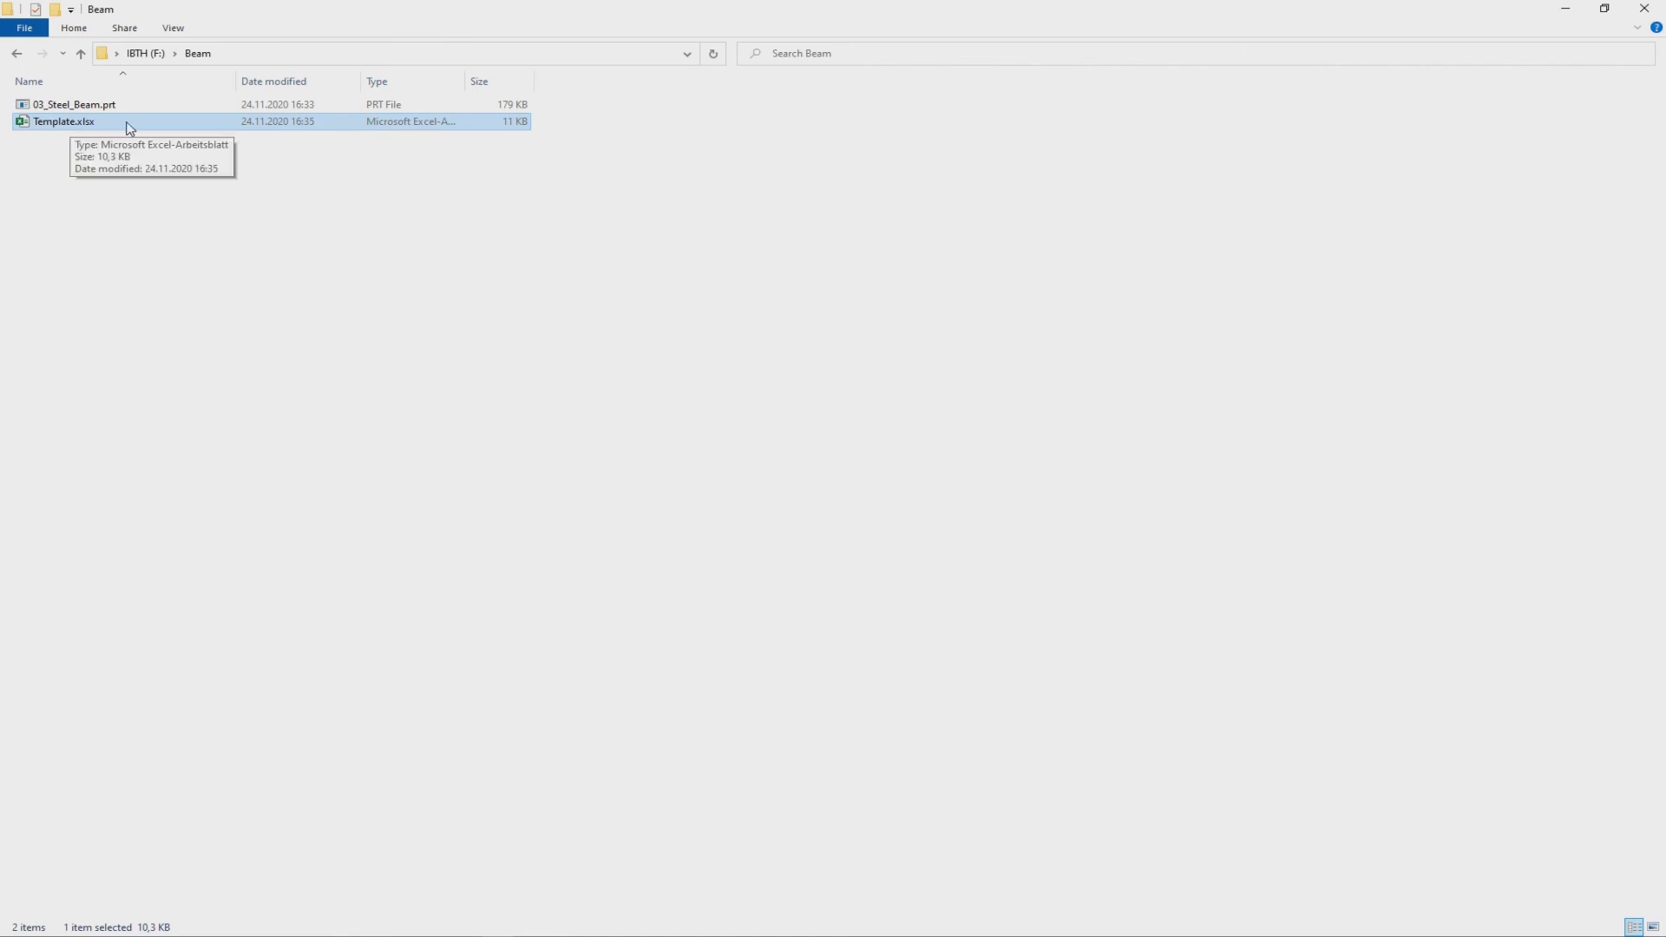
Rename Template.xlsx to 03_Steel_Beam.xlsx using the copied part name
{"action": "left_click", "coordinate": [89, 106]}
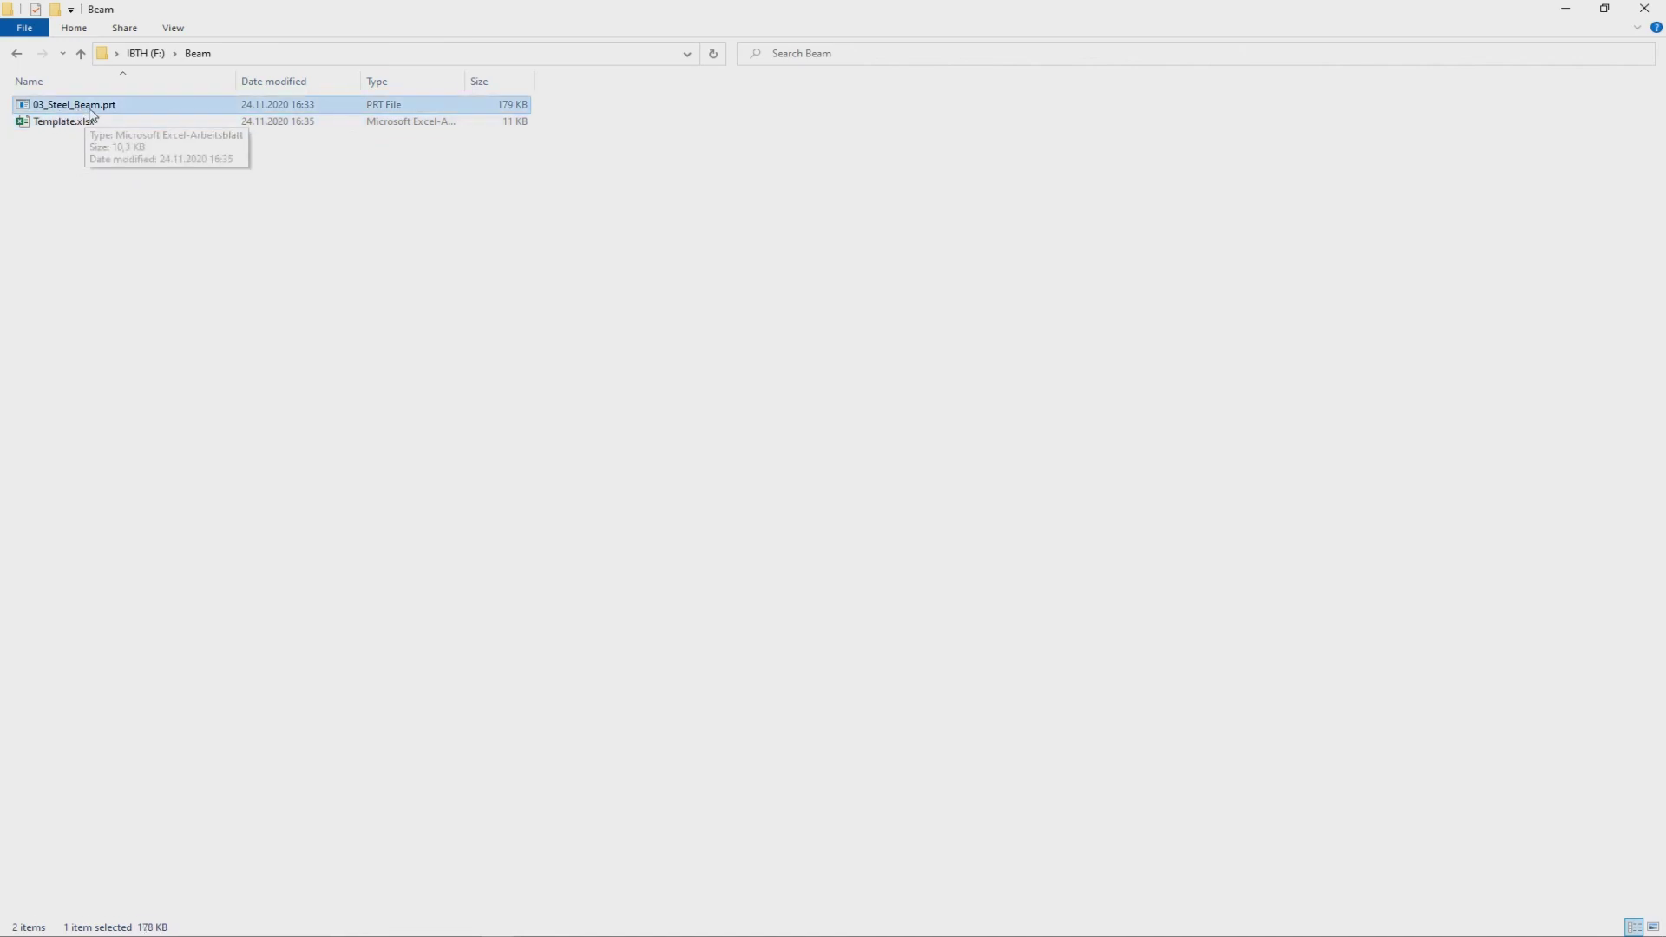
{"action": "left_click", "coordinate": [90, 105]}
{"action": "key", "text": "ctrl+c"}
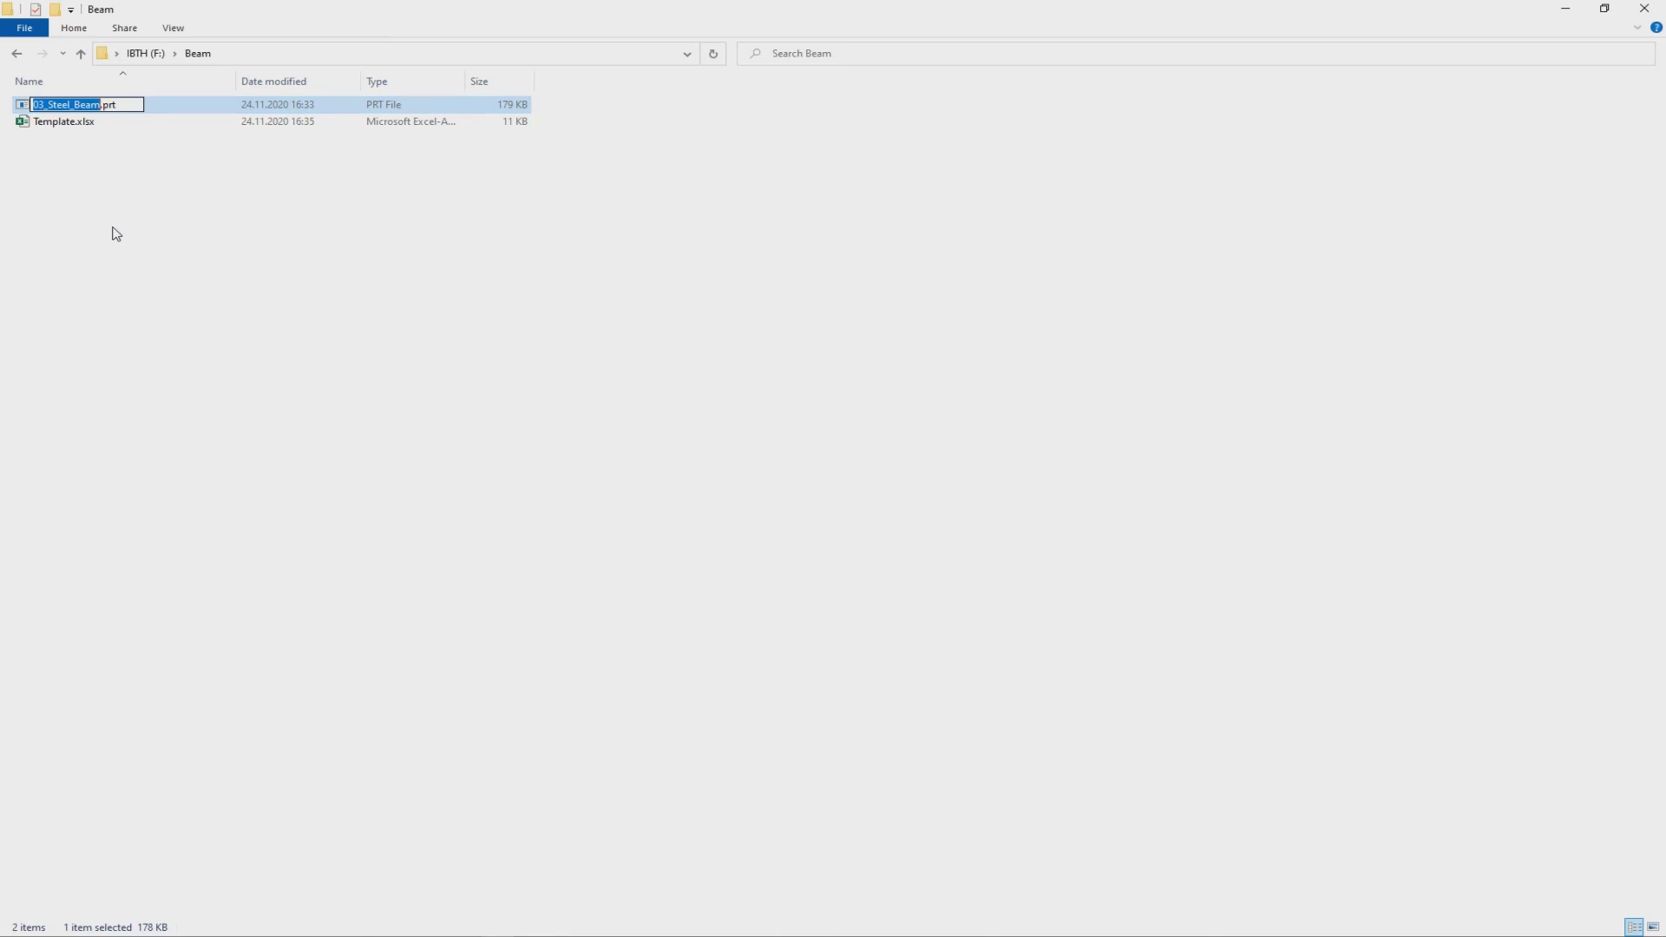
{"action": "left_click", "coordinate": [114, 232]}
{"action": "left_click", "coordinate": [78, 125]}
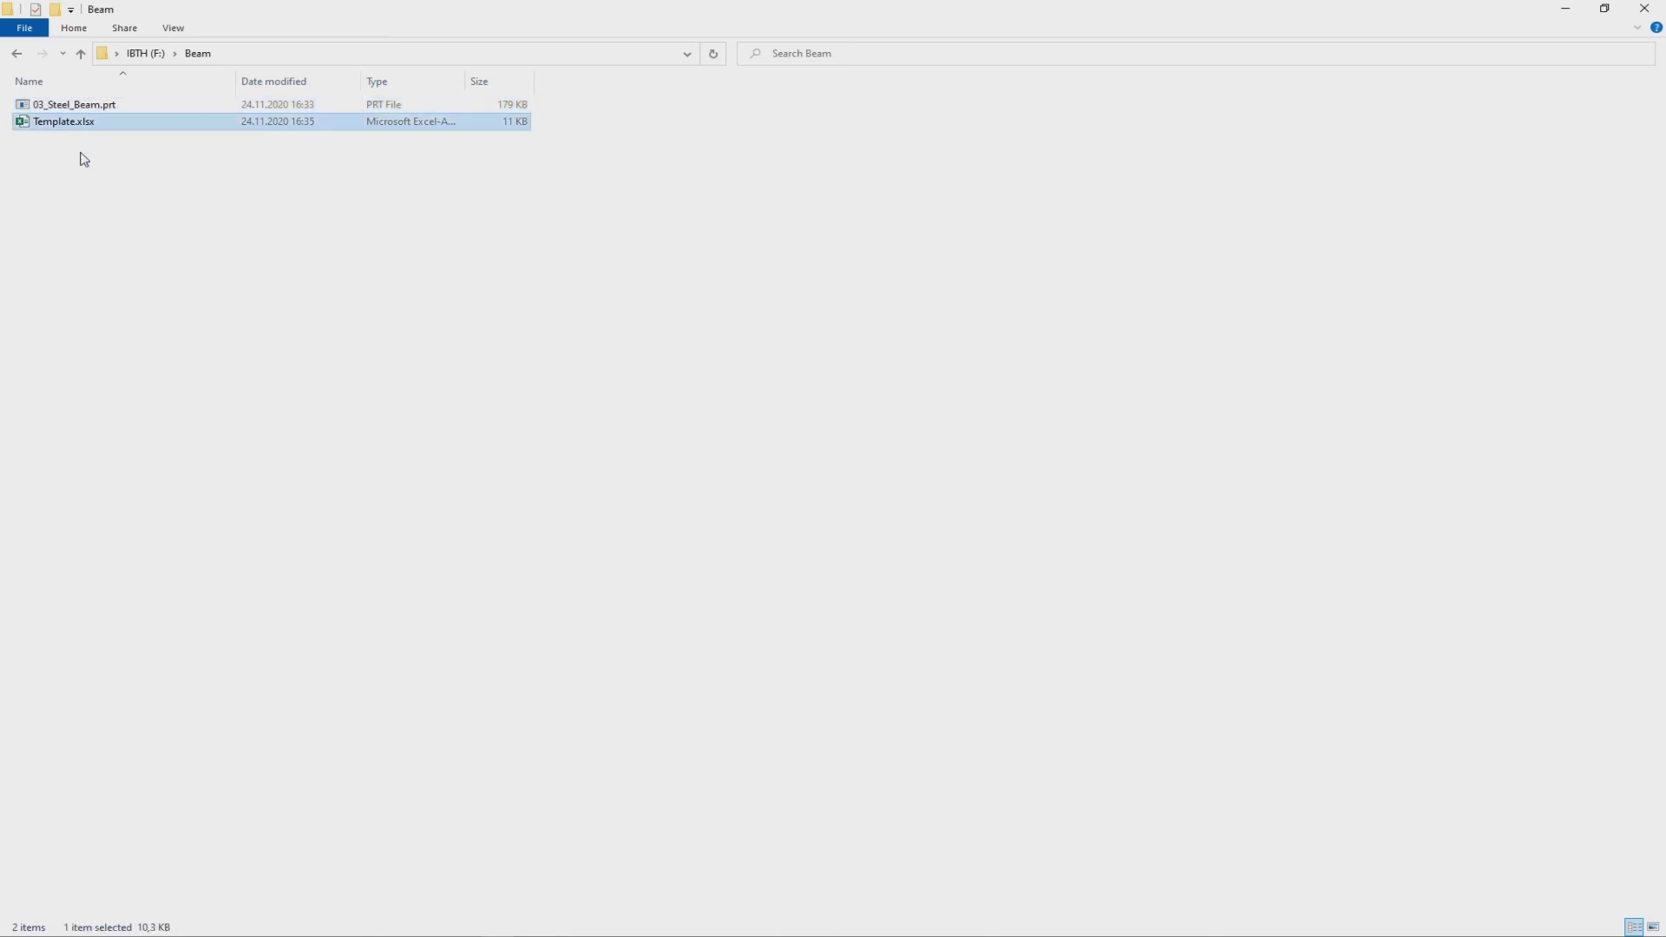
{"action": "left_click", "coordinate": [74, 129]}
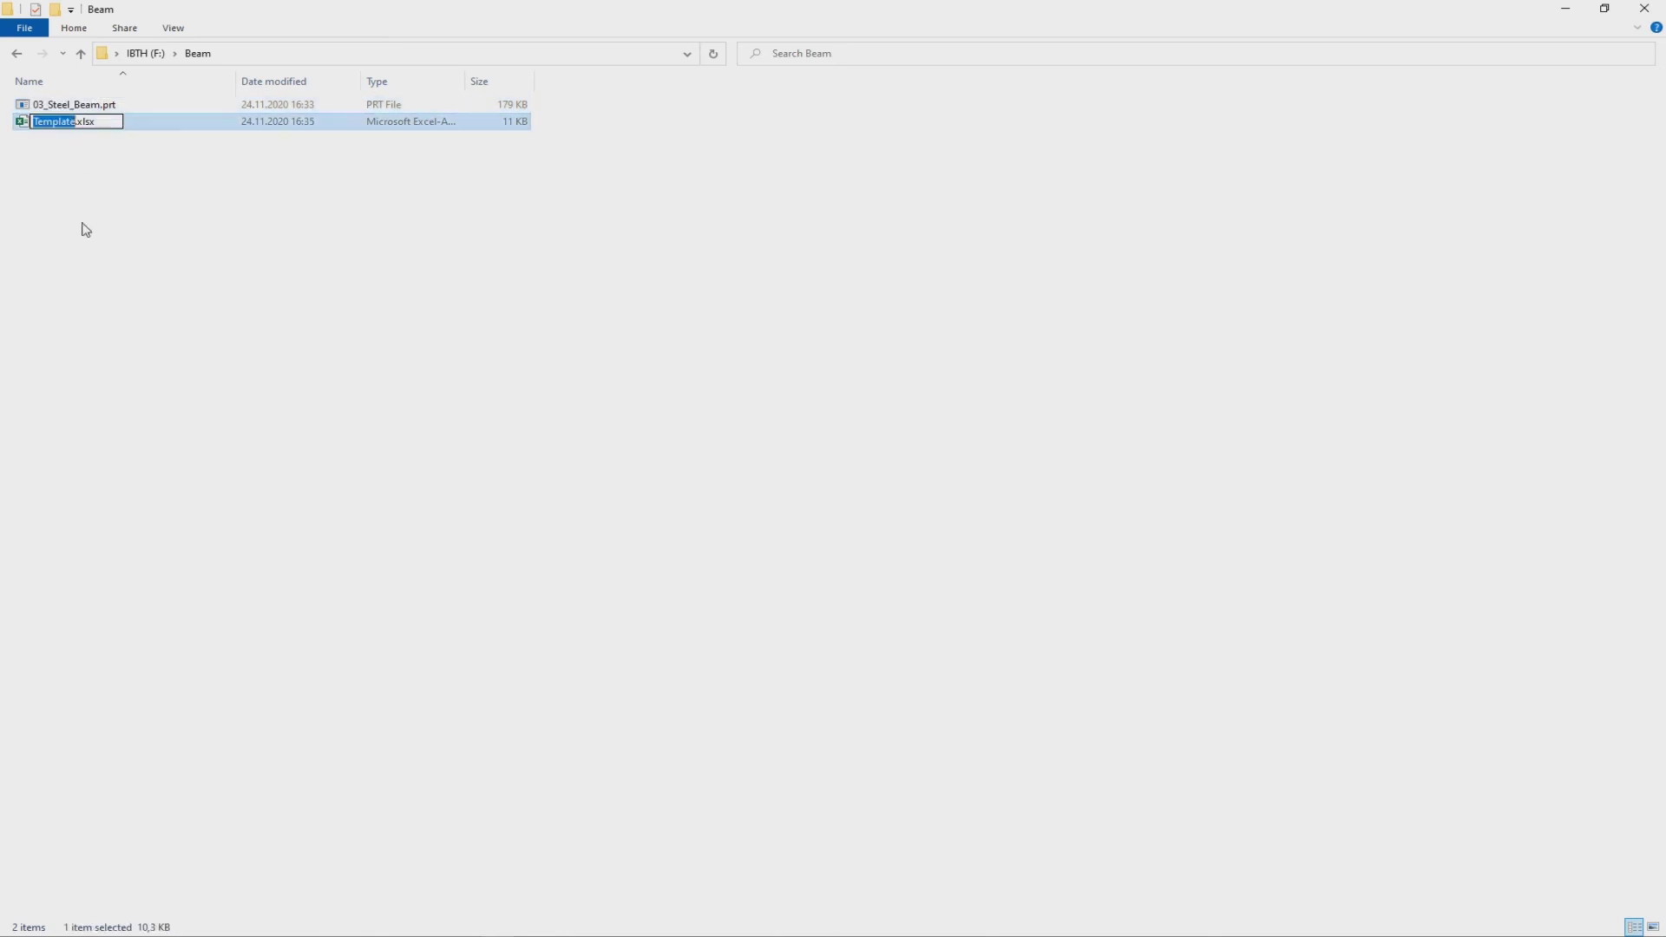
{"action": "key", "text": "ctrl+v"}
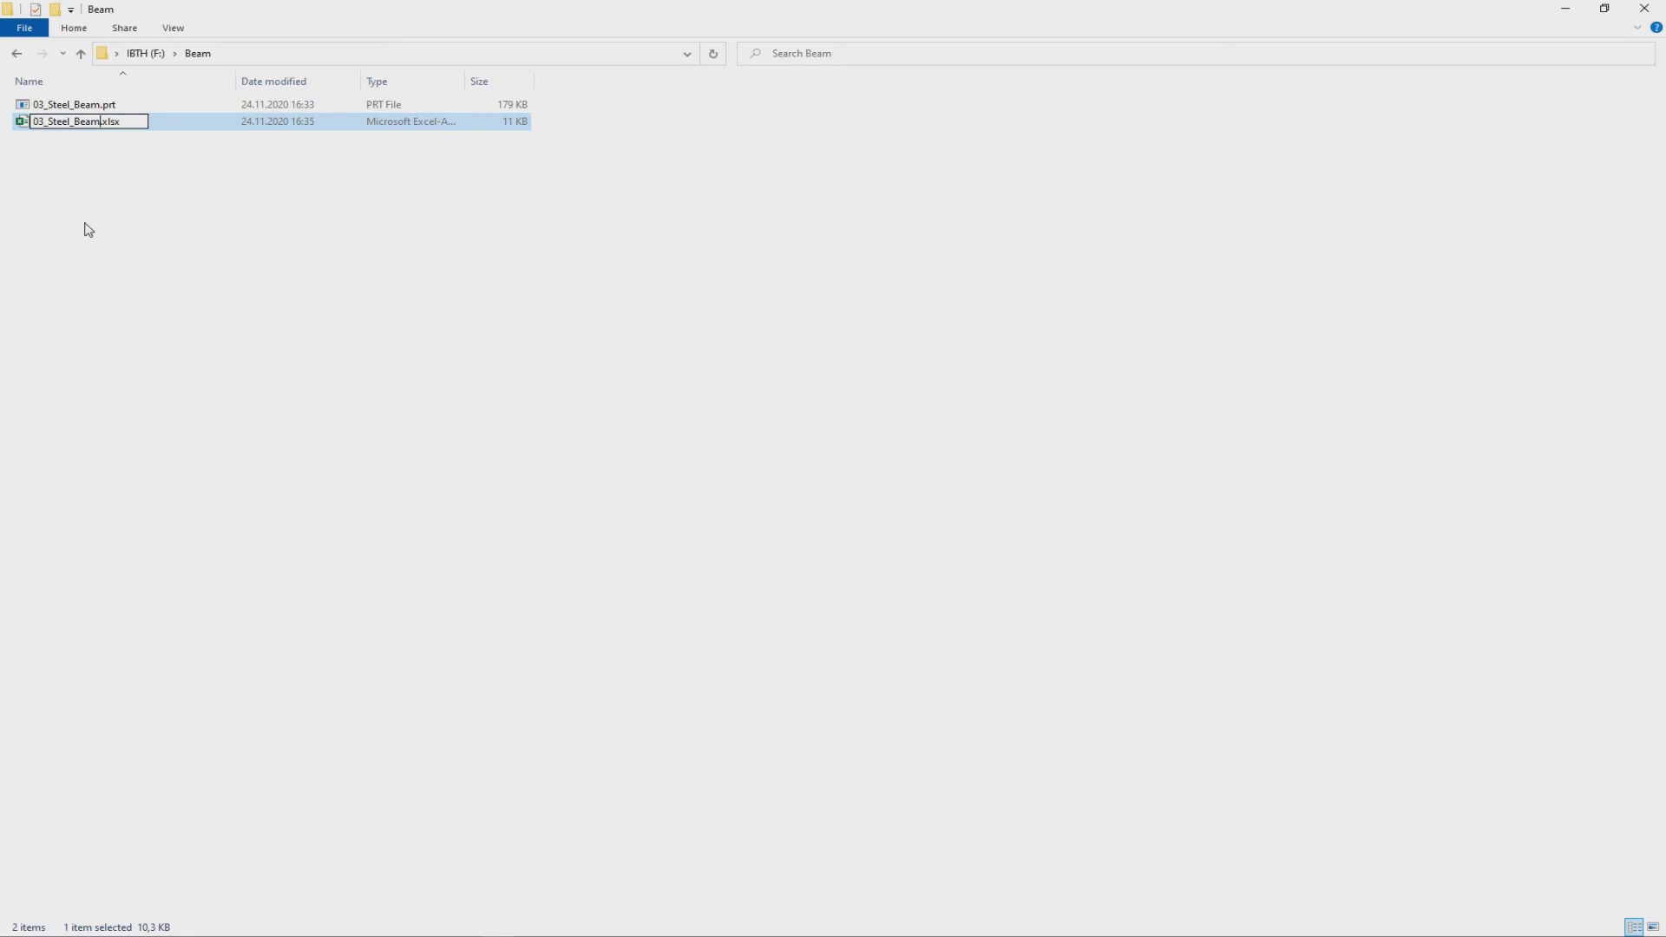
{"action": "left_click", "coordinate": [311, 274]}
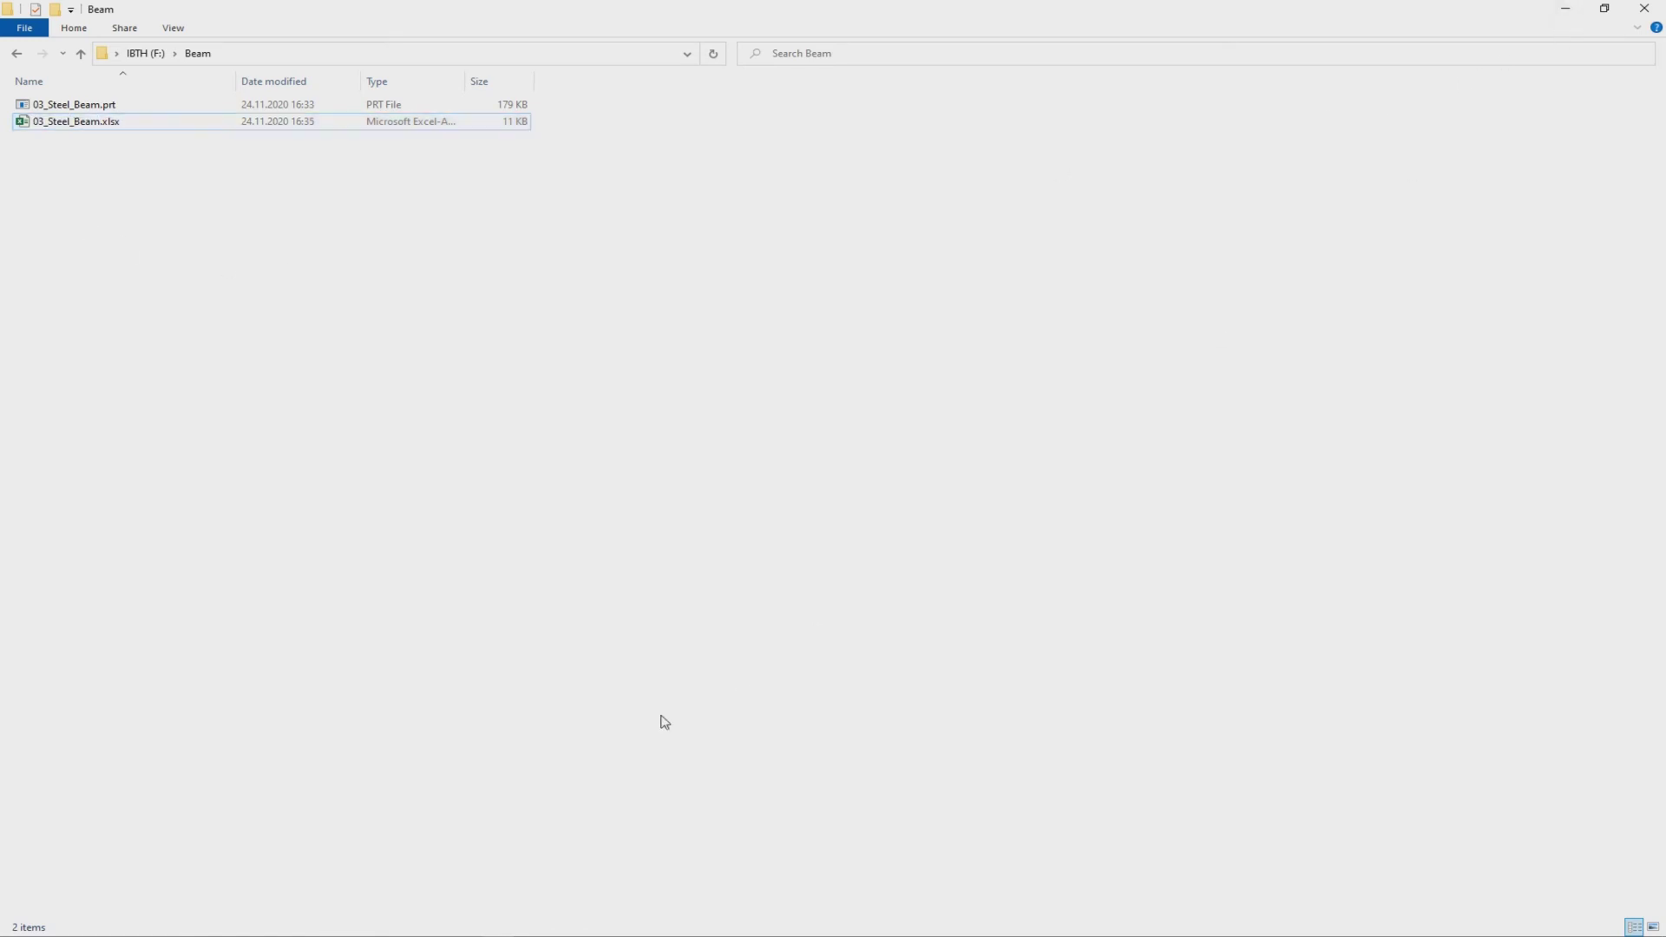
{"action": "left_click", "coordinate": [591, 930]}
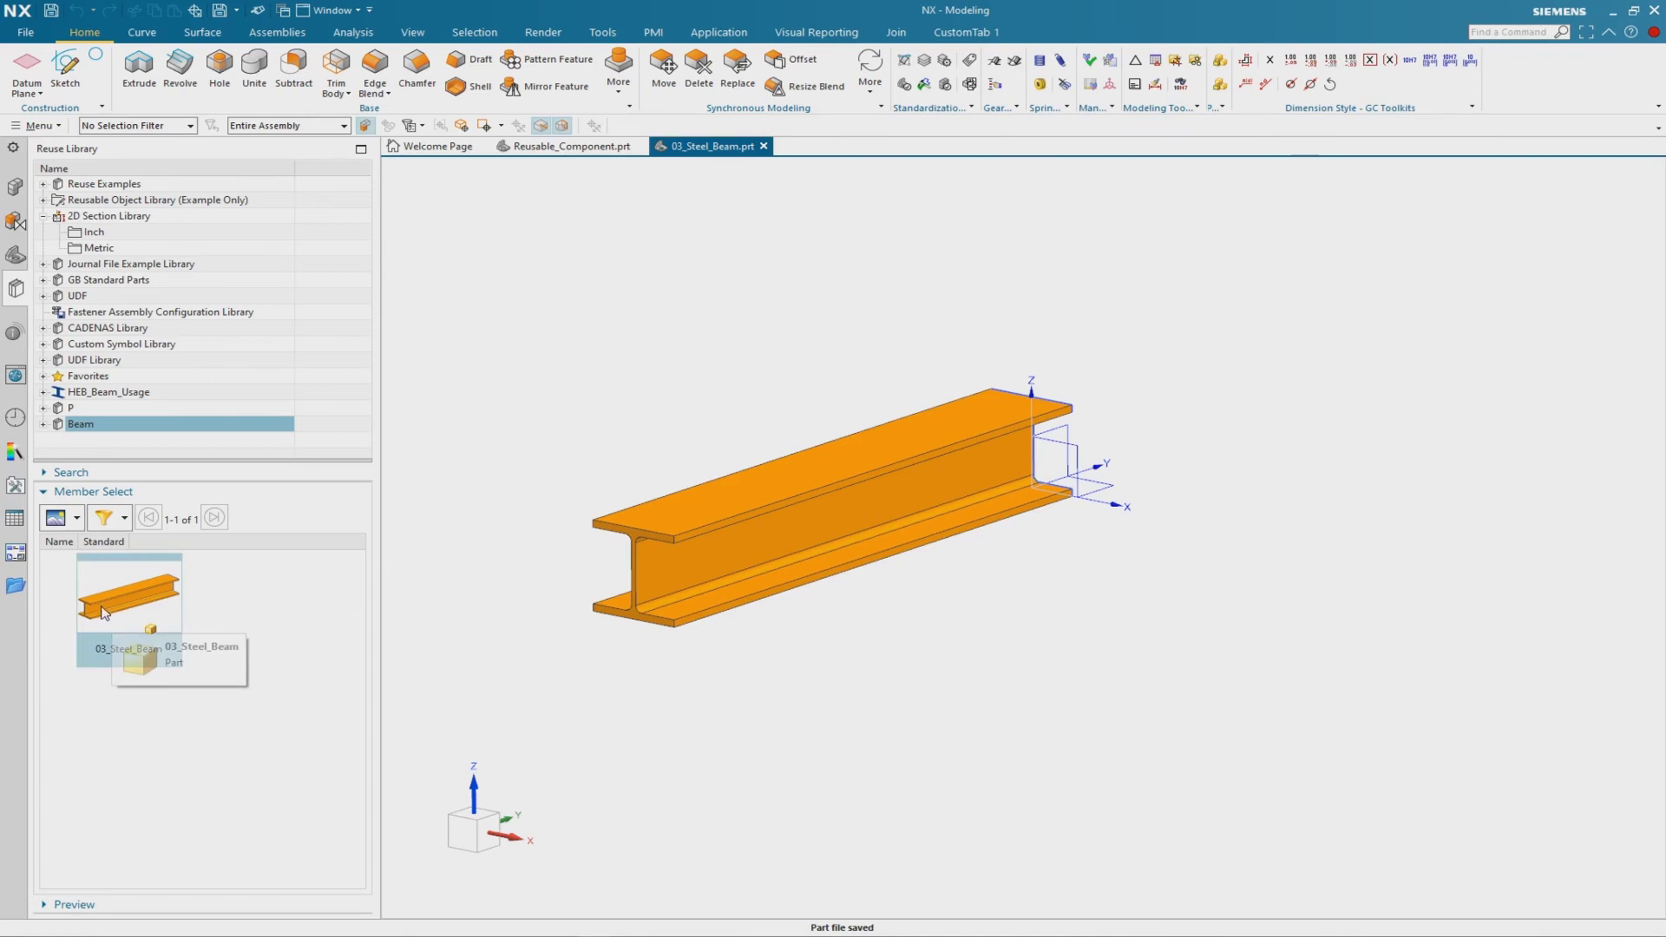
Create a KRX file for the 03_Steel_Beam member, outputting F:\Beam\03_Steel_Beam.krx
{"action": "right_click", "coordinate": [167, 609]}
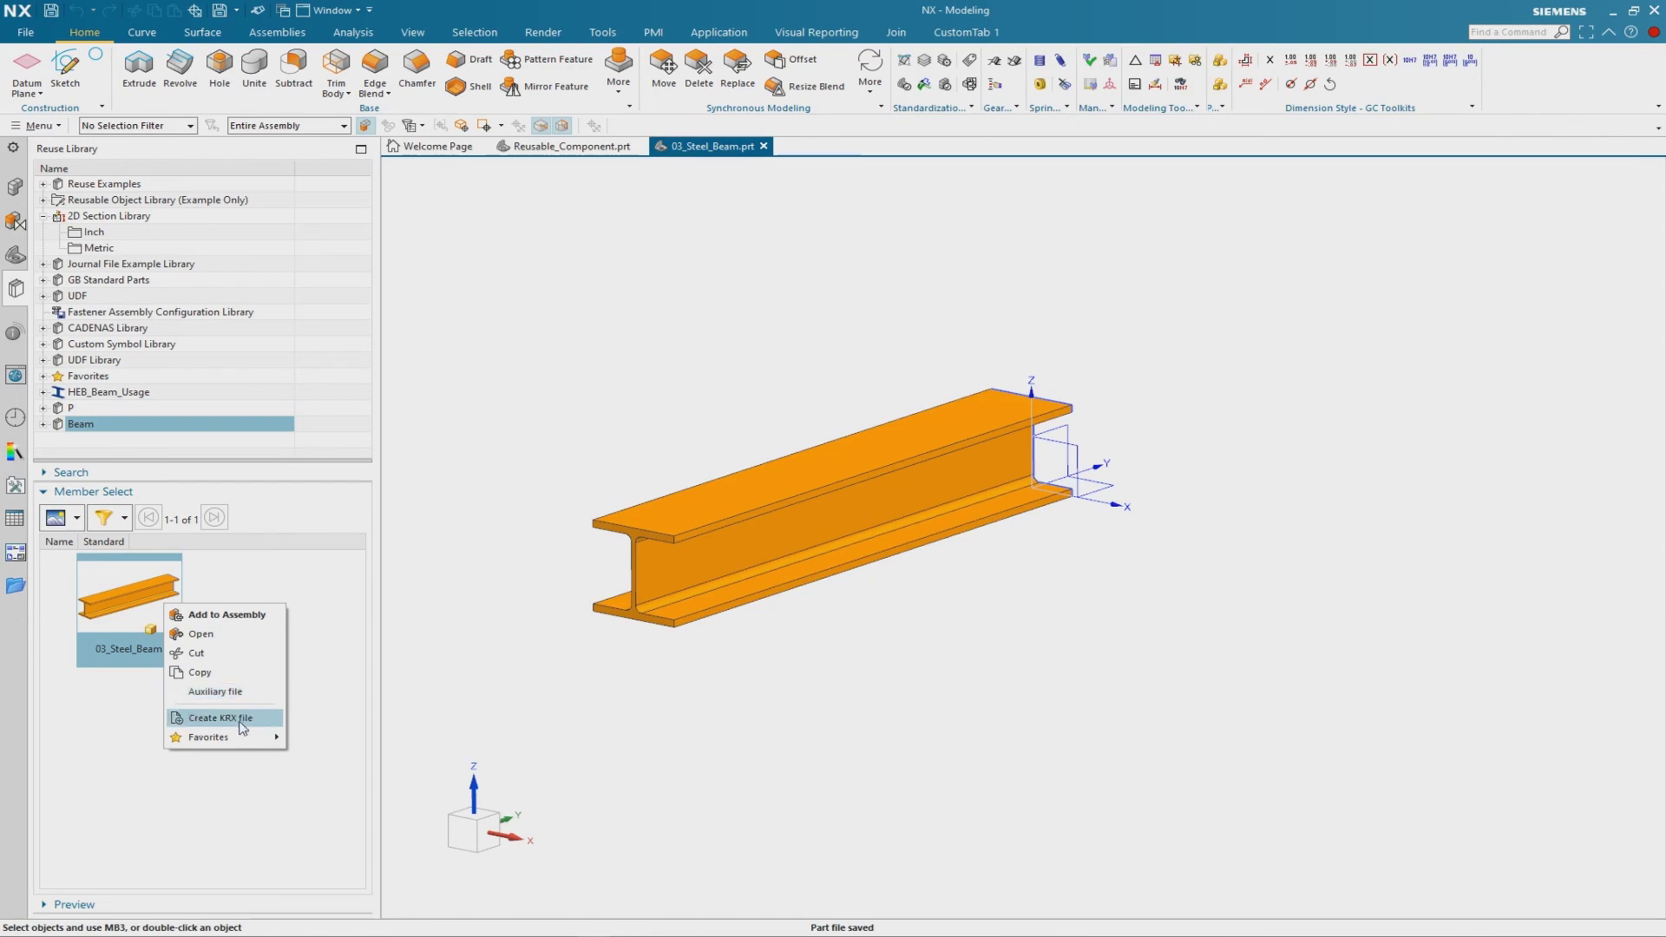
{"action": "left_click", "coordinate": [268, 723]}
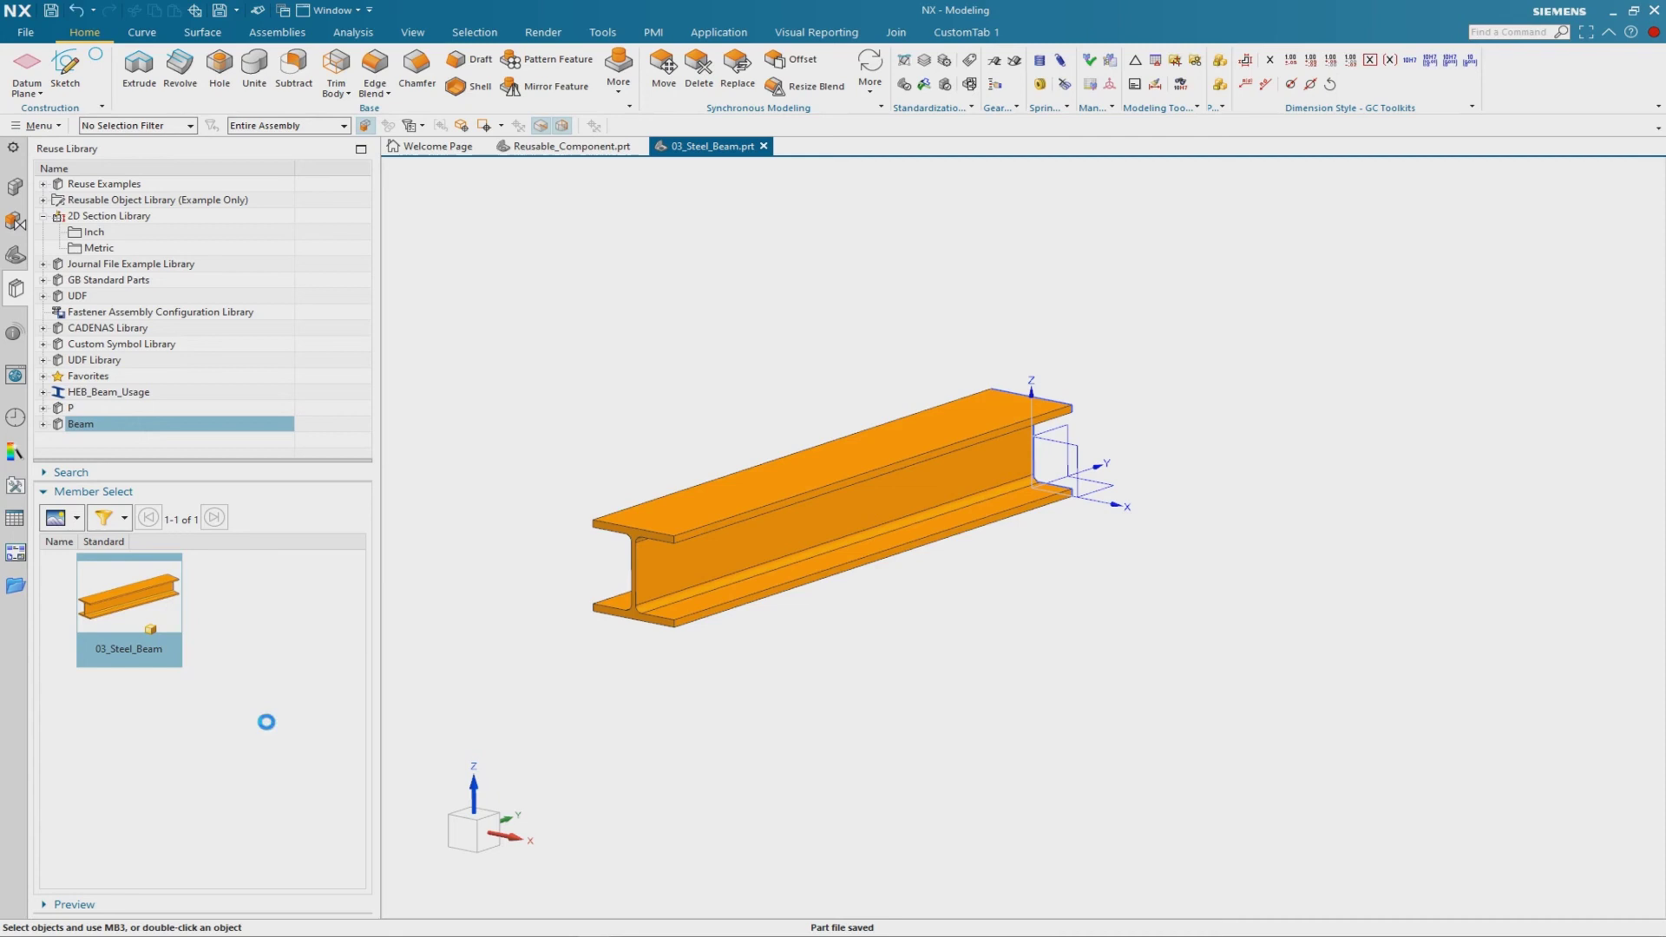
{"action": "left_click_drag", "start_coordinate": [556, 229], "coordinate": [779, 256]}
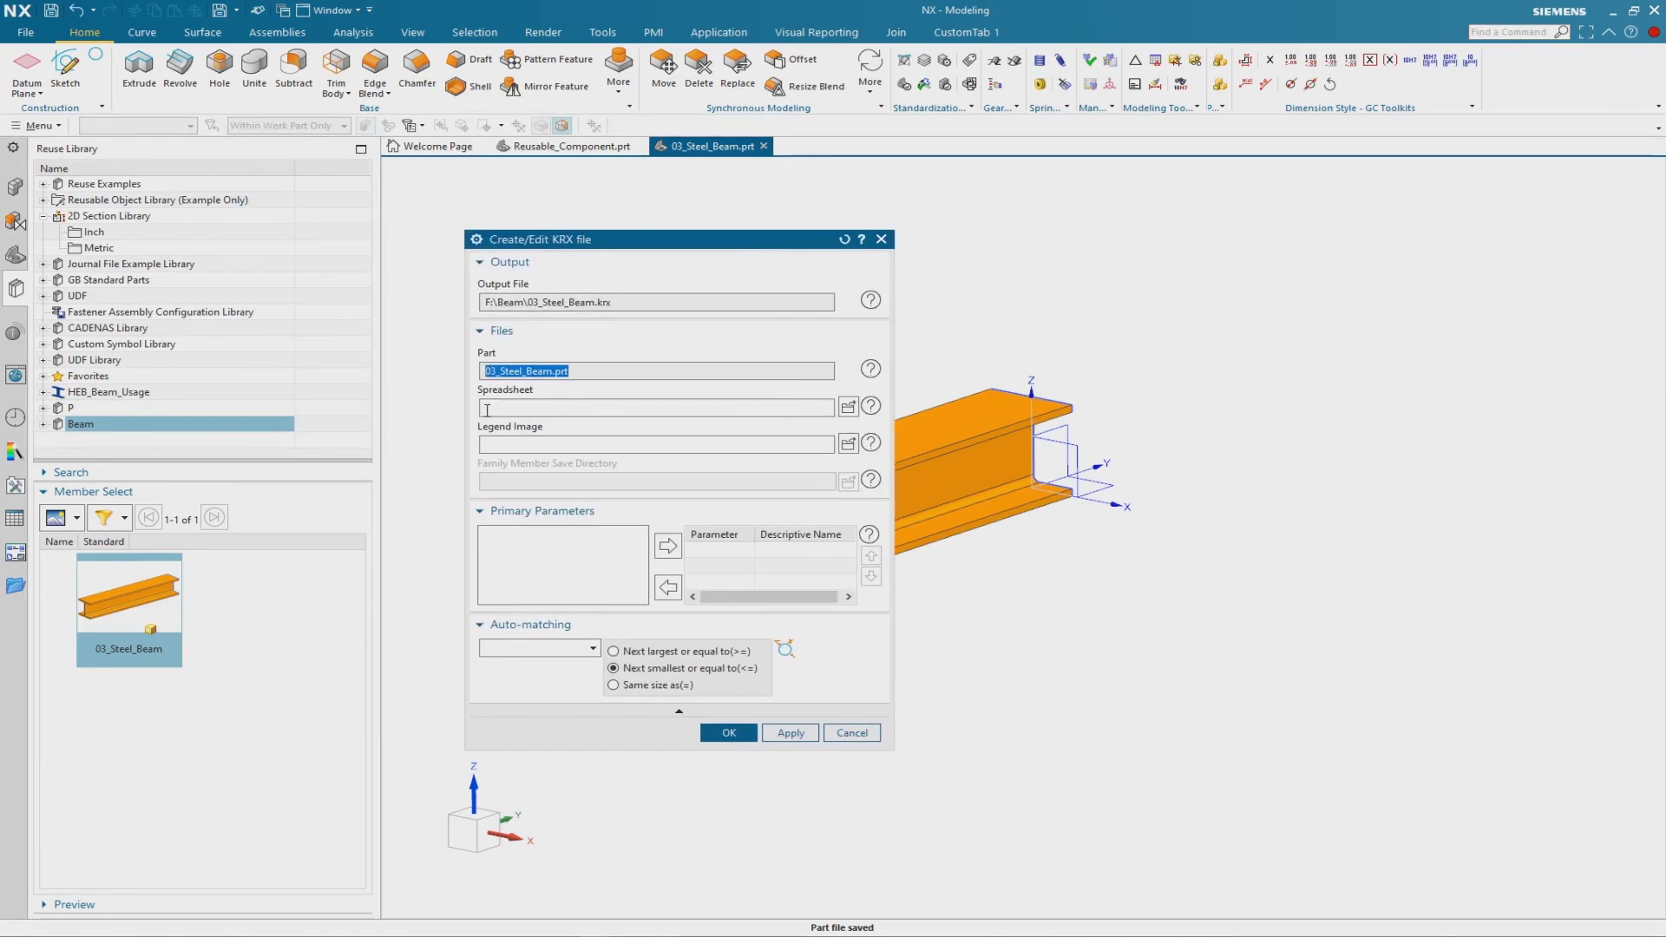
Set the KRX spreadsheet to 03_Steel_Beam.xlsx using the *.xlsx filter
{"action": "left_click", "coordinate": [849, 407]}
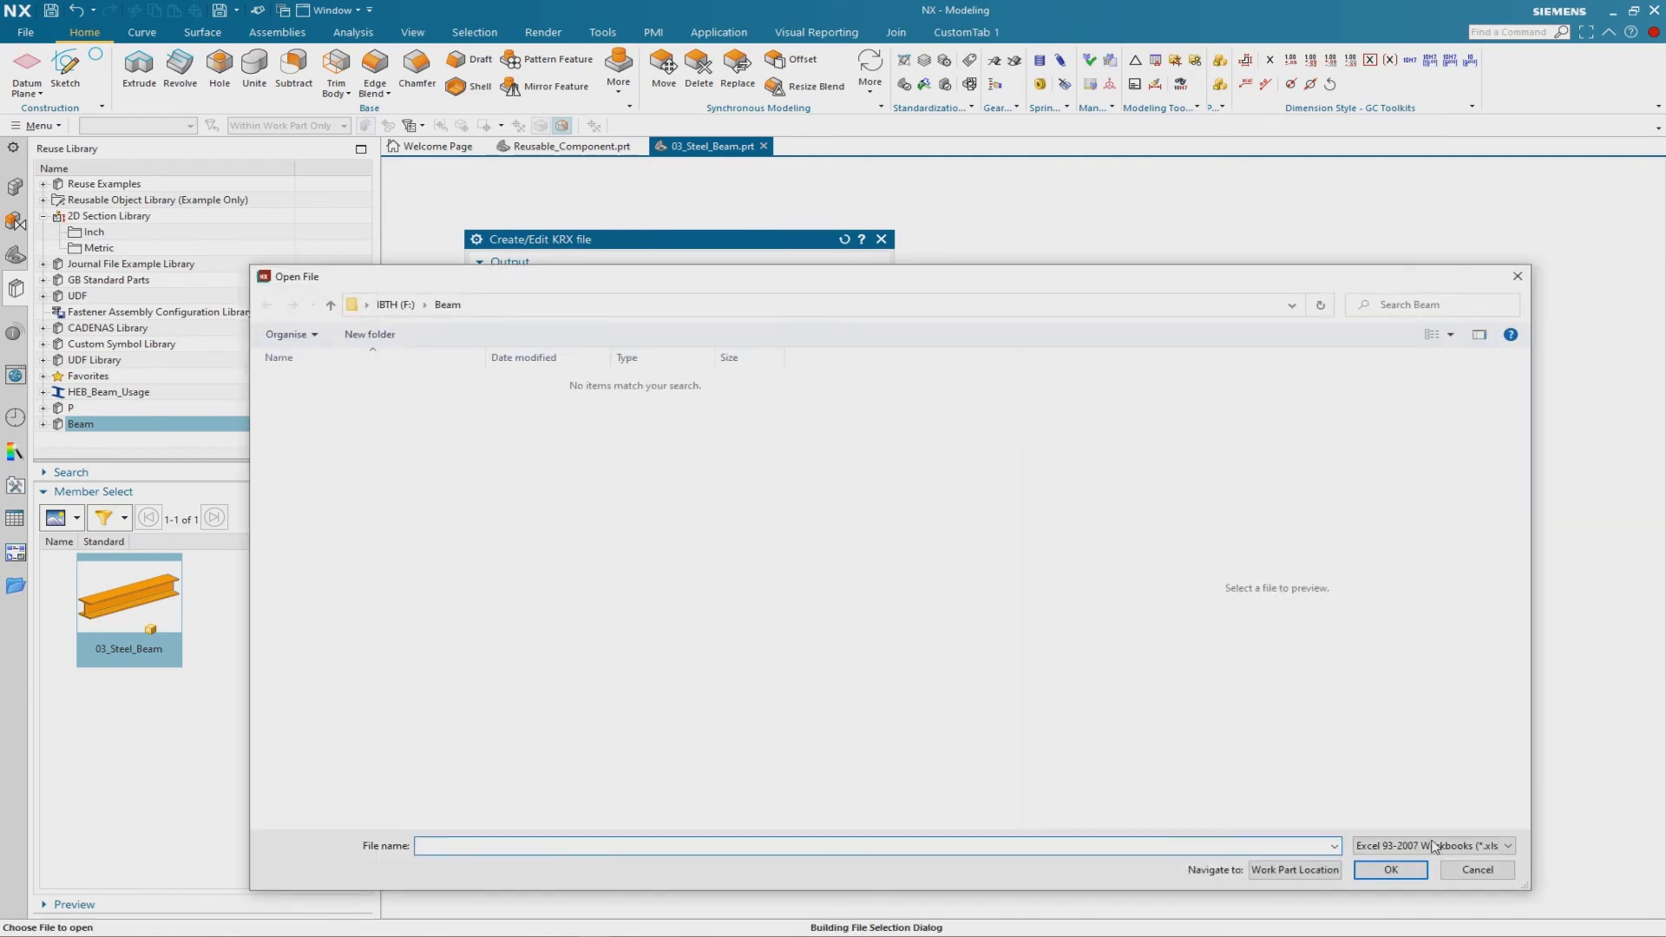
{"action": "left_click", "coordinate": [1433, 846]}
{"action": "left_click", "coordinate": [1423, 876]}
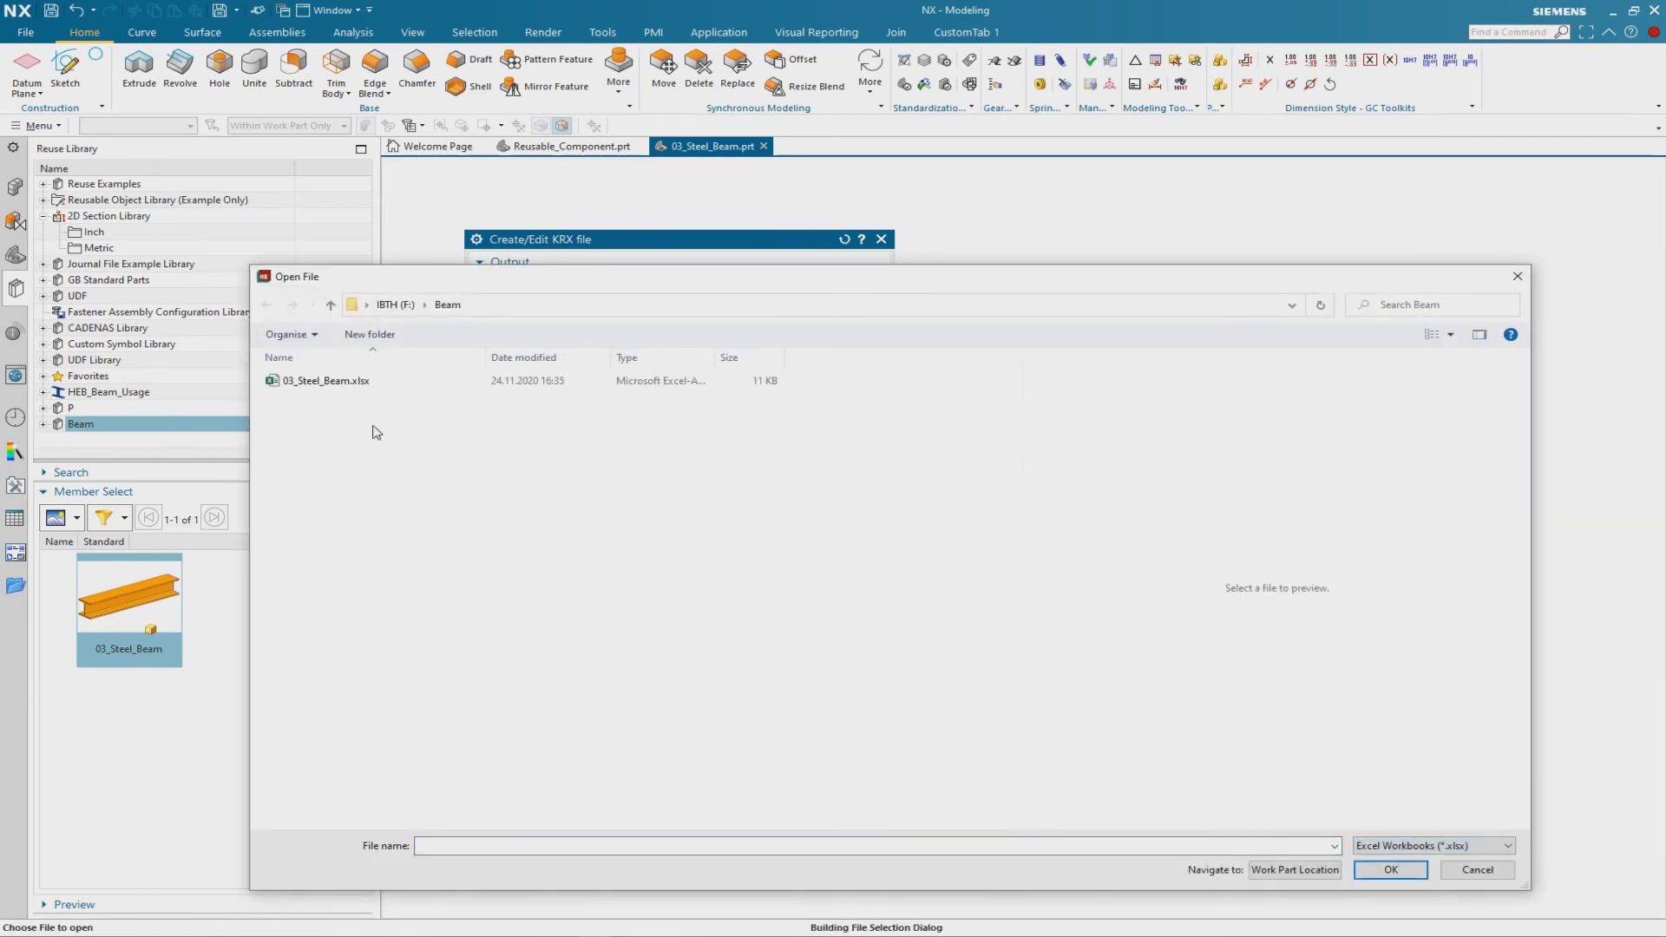
{"action": "left_click", "coordinate": [351, 382]}
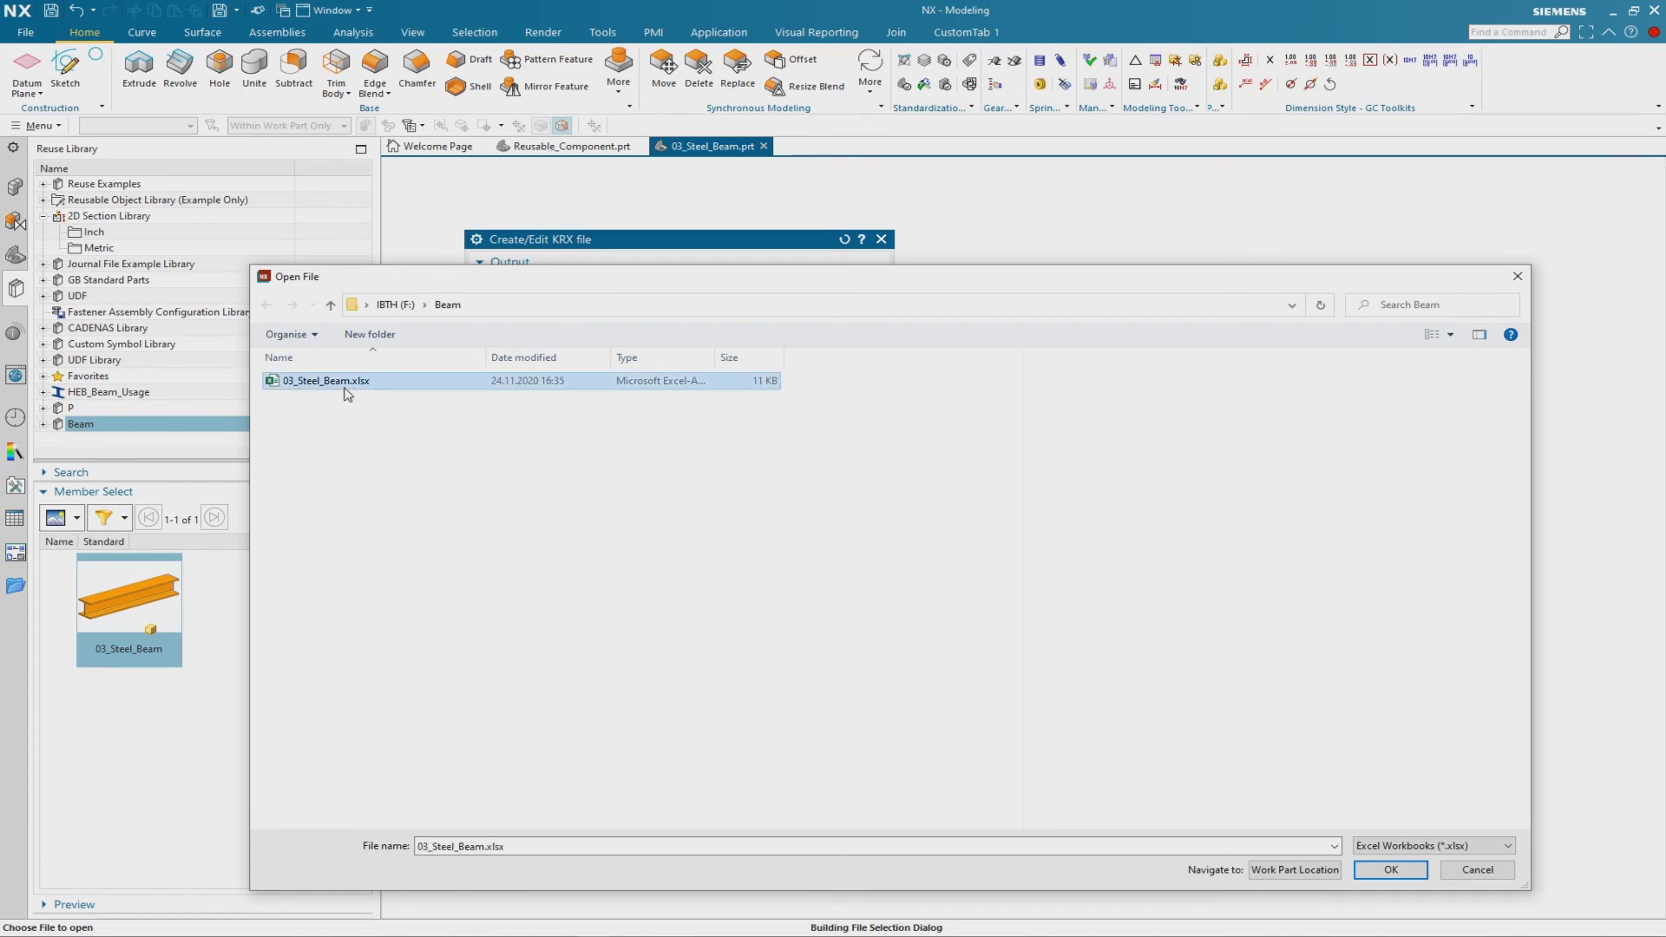
{"action": "left_click", "coordinate": [1391, 870]}
{"action": "left_click_drag", "start_coordinate": [709, 247], "coordinate": [659, 215]}
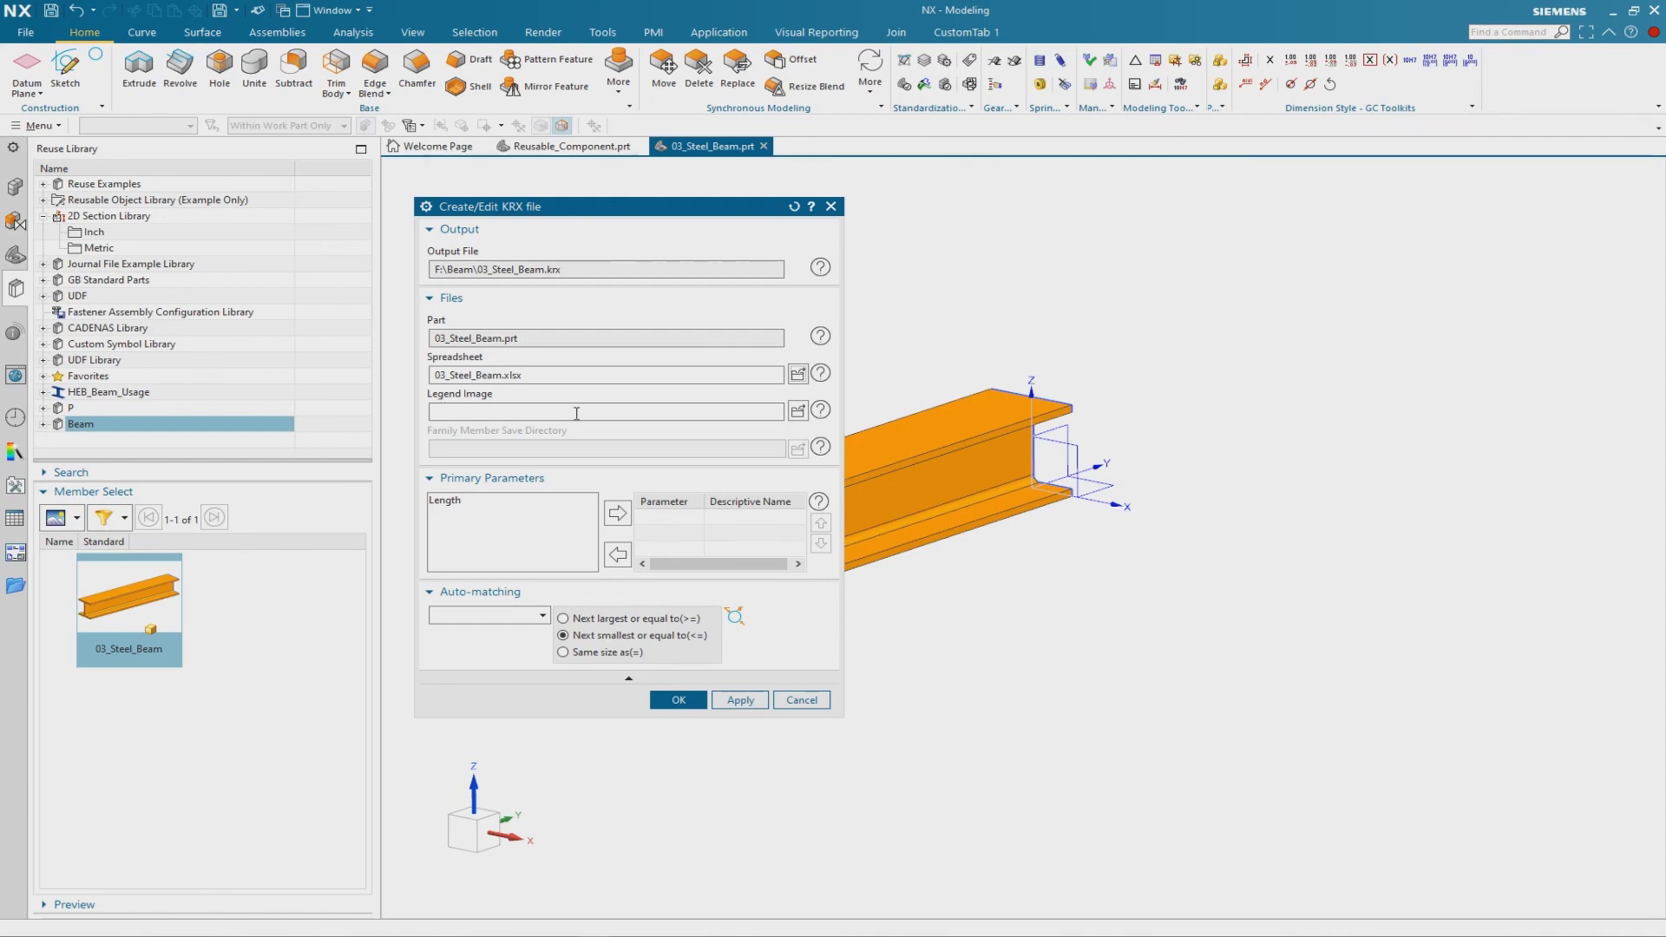
Add legend.bmp from F:\Preperation as the legend image and accept the KRX file
{"action": "left_click", "coordinate": [797, 411]}
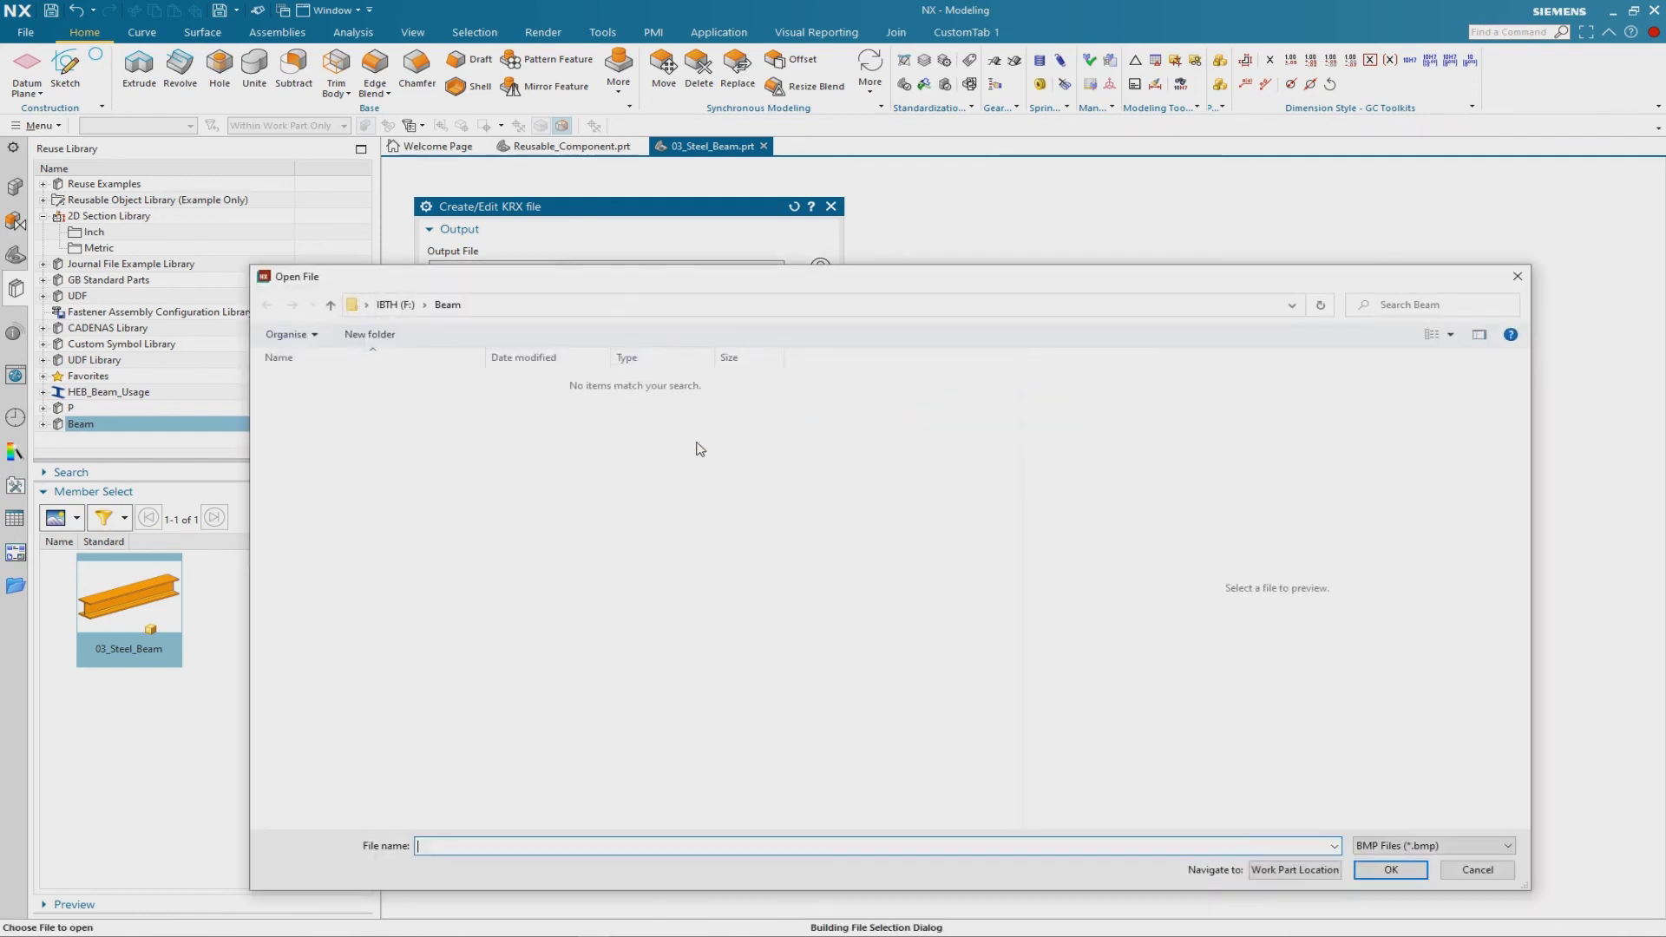
{"action": "left_click", "coordinate": [404, 308]}
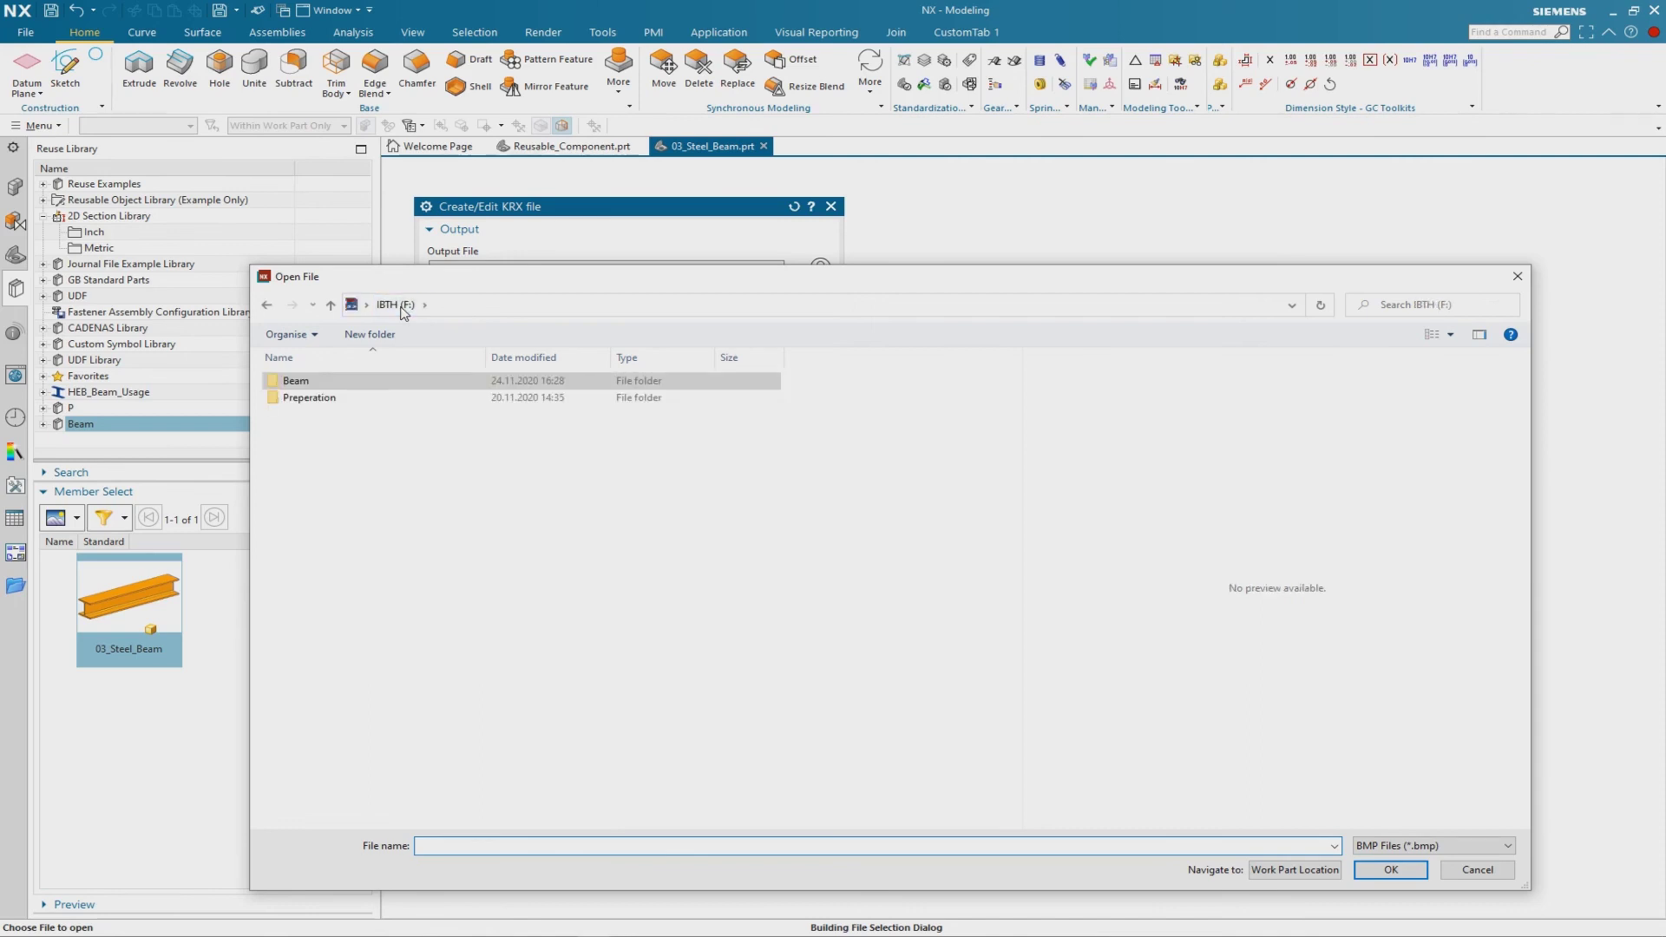
{"action": "double_click", "coordinate": [327, 401]}
{"action": "left_click", "coordinate": [321, 399]}
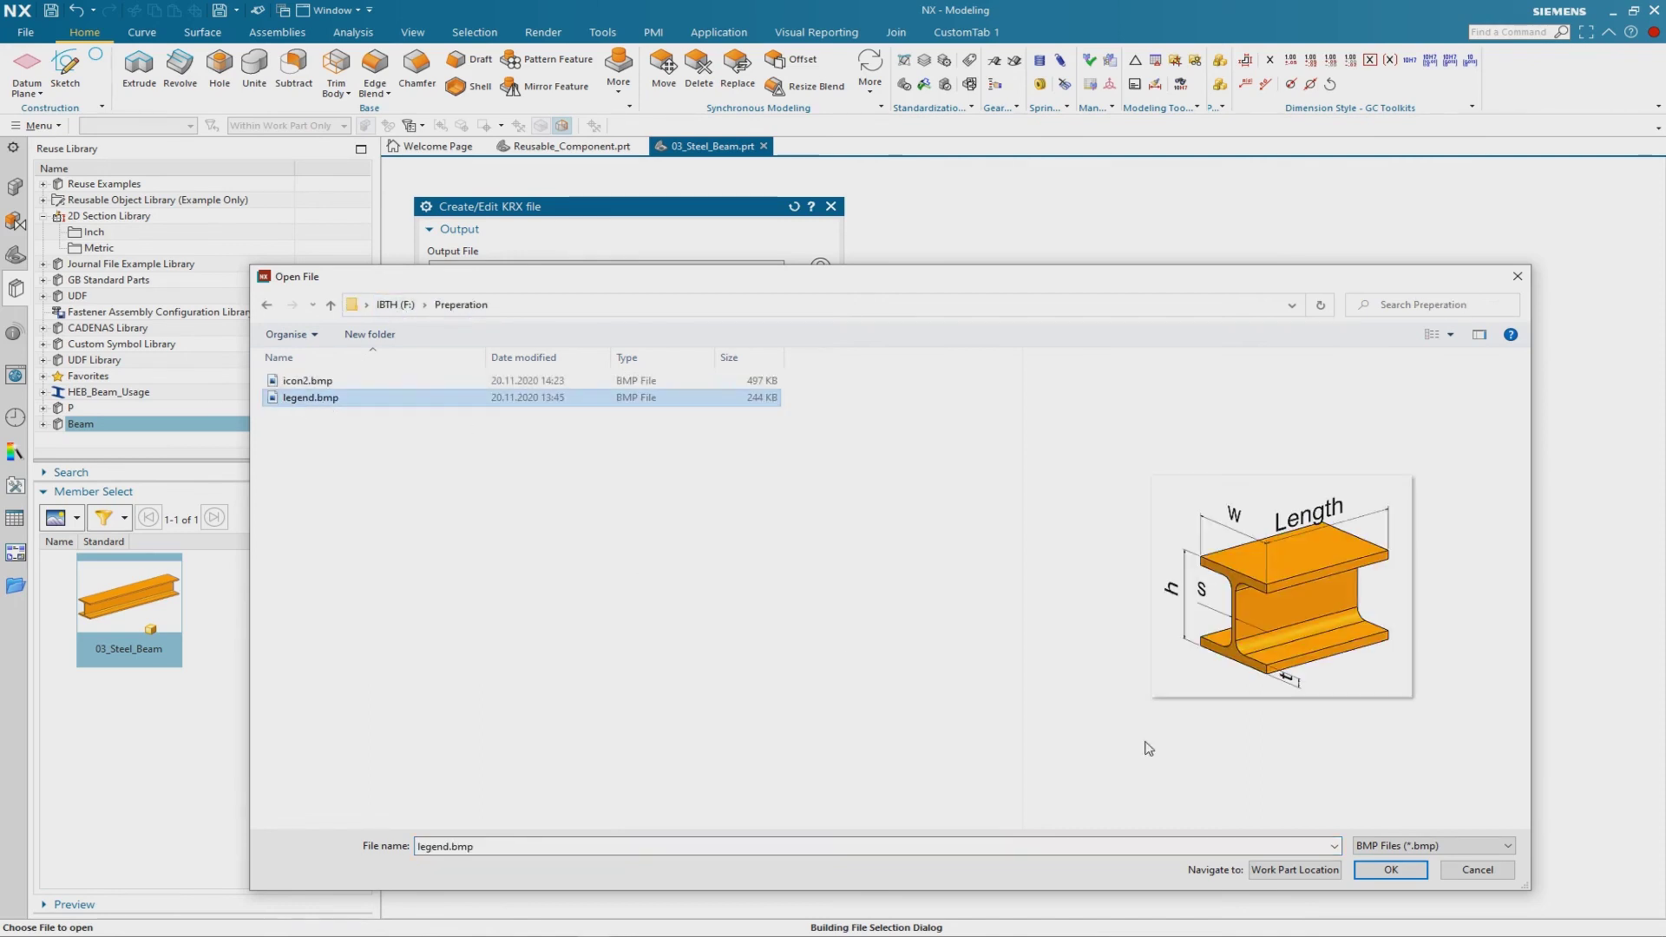
{"action": "left_click", "coordinate": [1399, 874]}
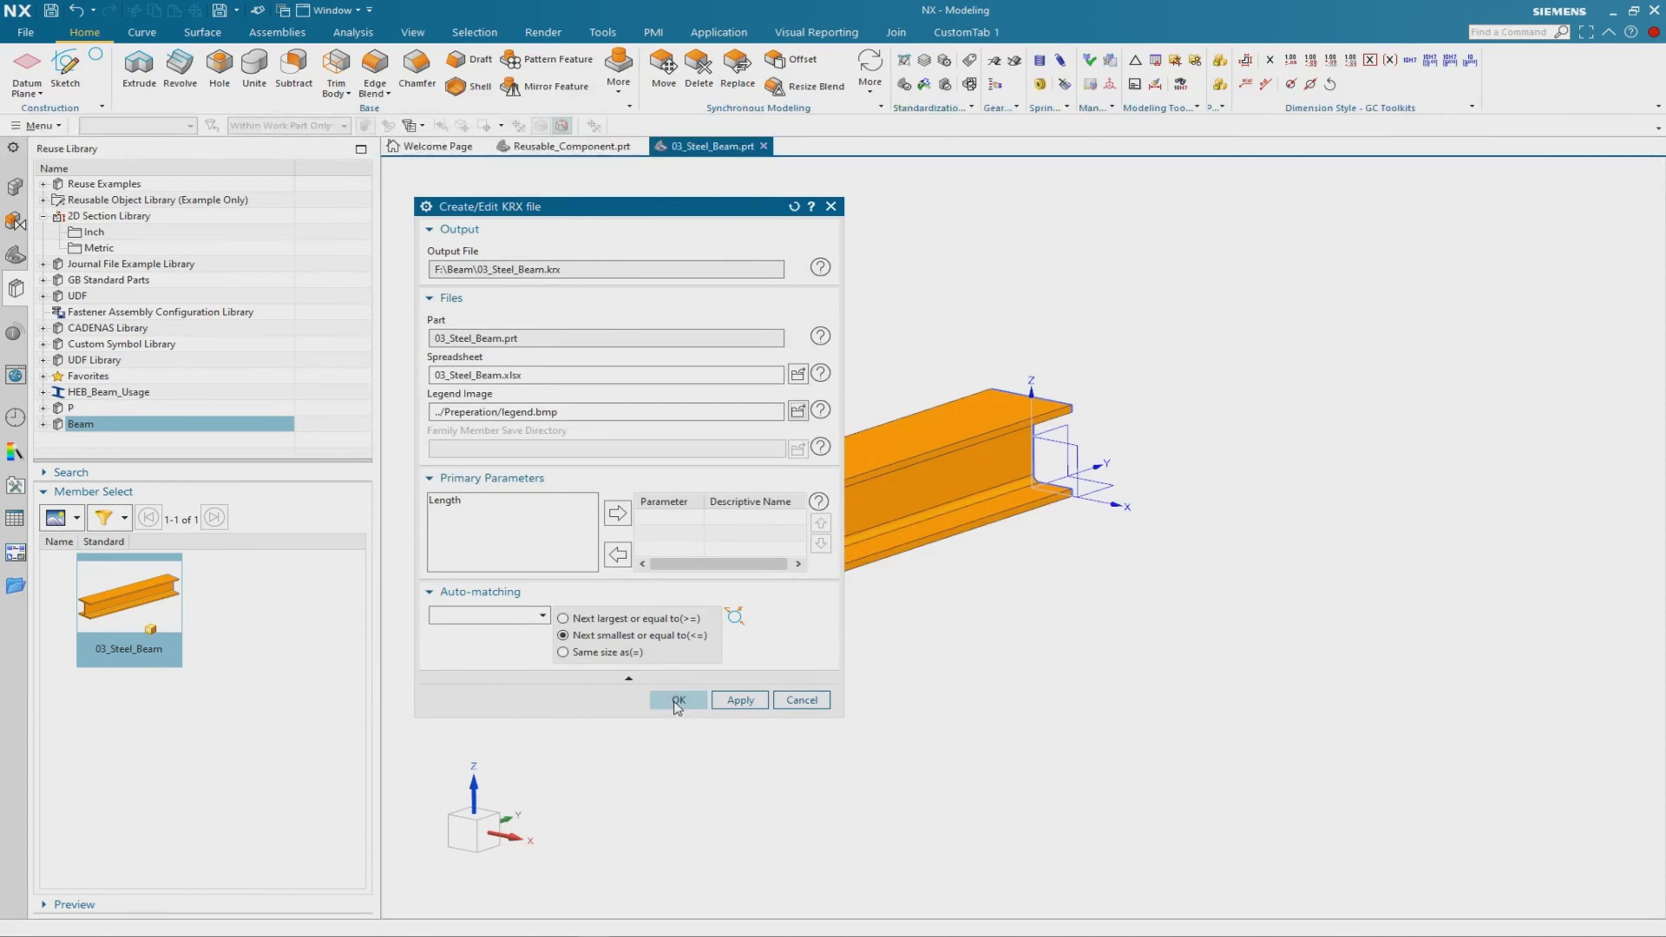
{"action": "left_click", "coordinate": [676, 701]}
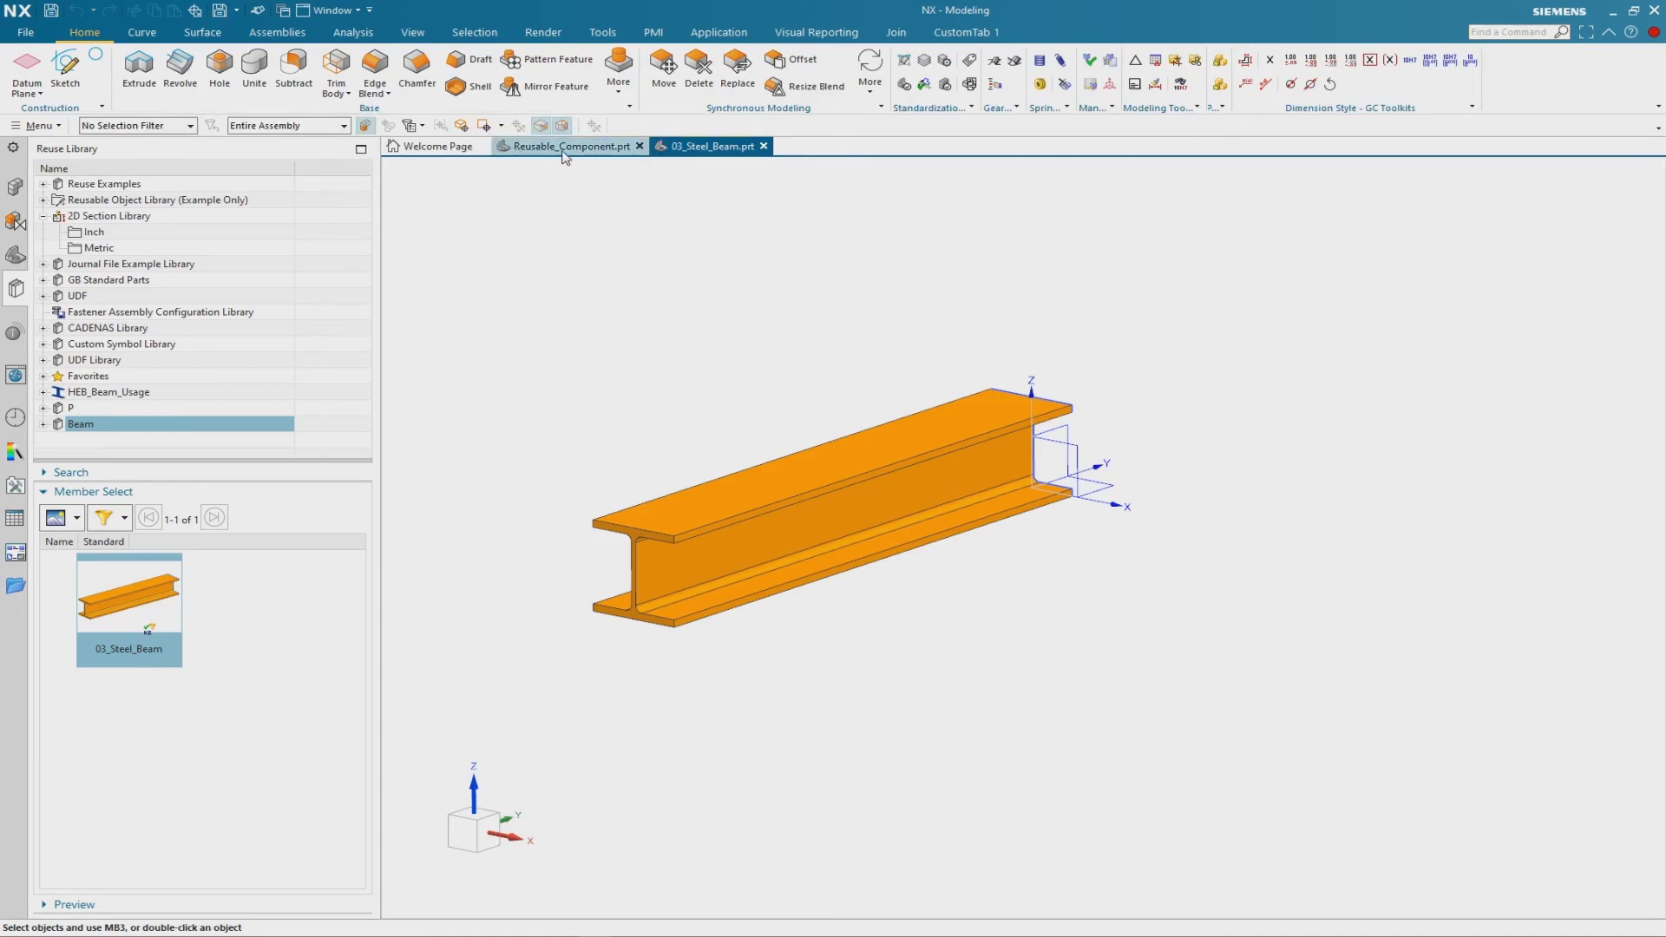
In Reusable_Component.prt, drag in the 03_Steel_Beam member and fit the view to preview it
{"action": "left_click", "coordinate": [526, 151]}
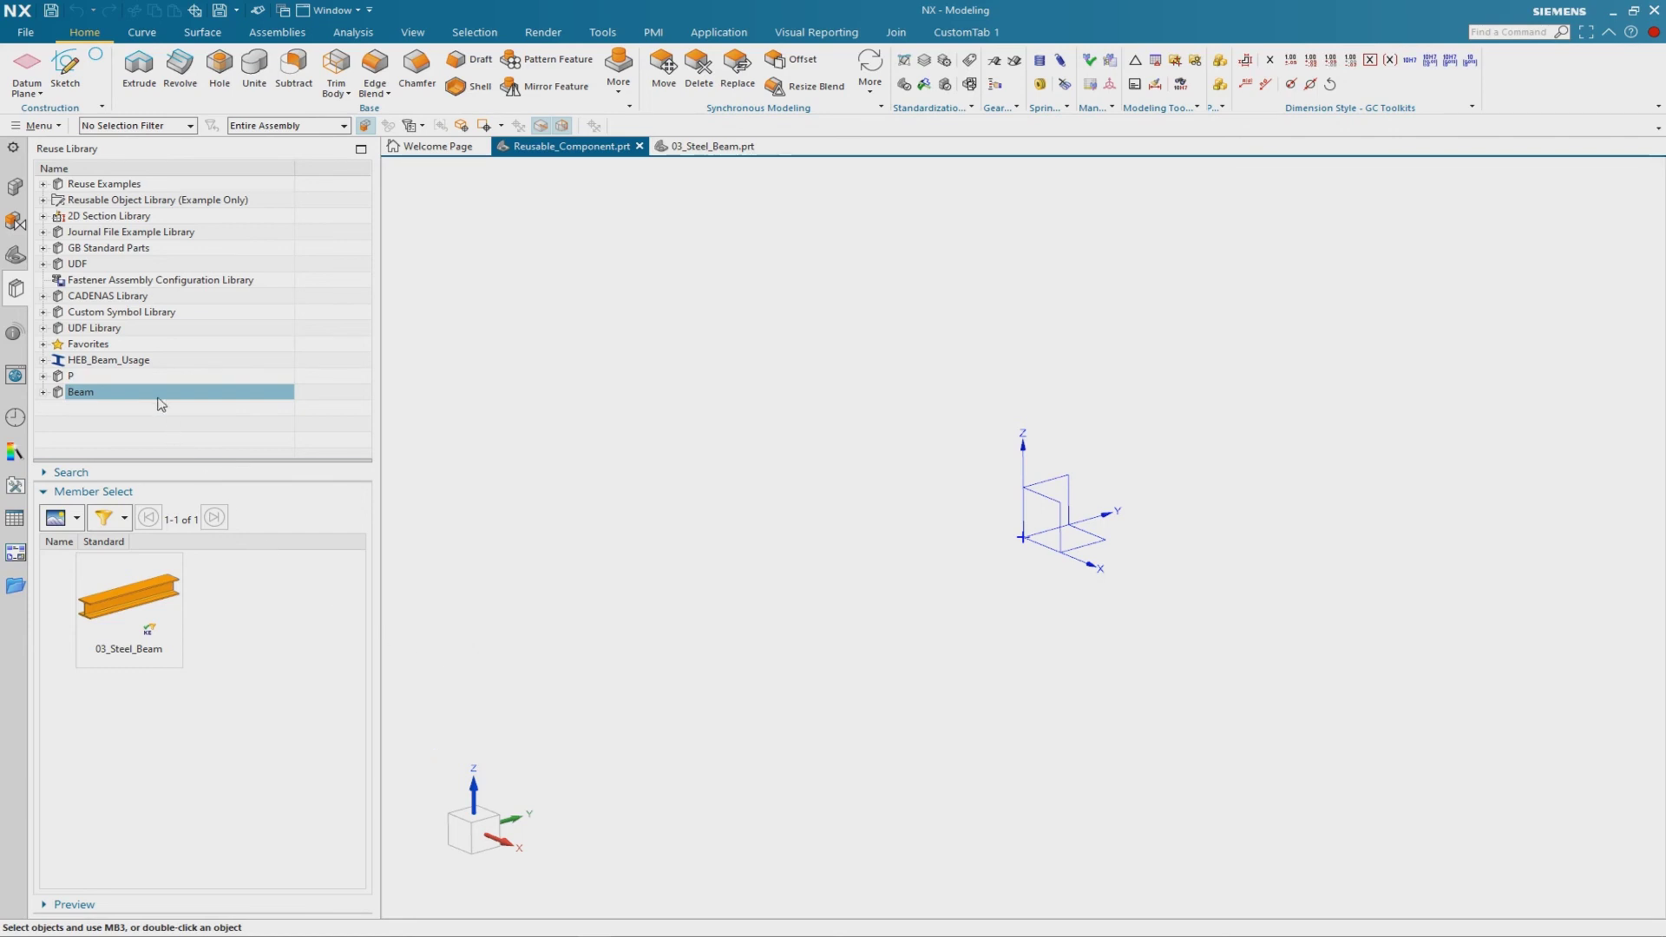
{"action": "left_click_drag", "start_coordinate": [139, 611], "coordinate": [838, 453]}
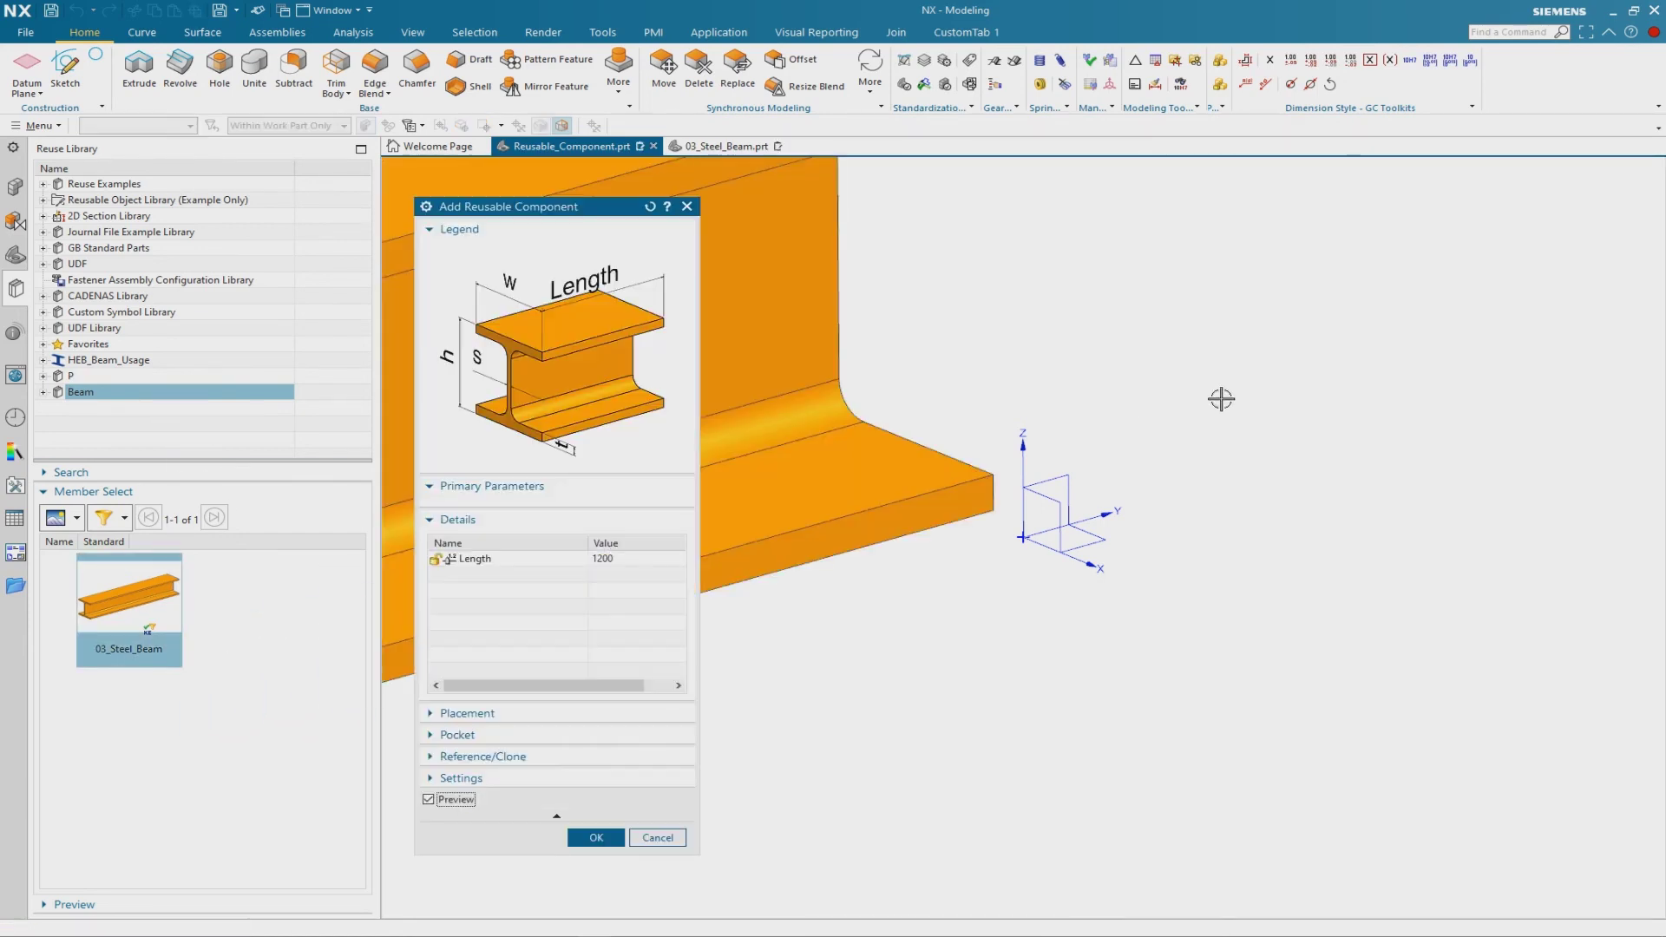
{"action": "key", "text": "ctrl+f"}
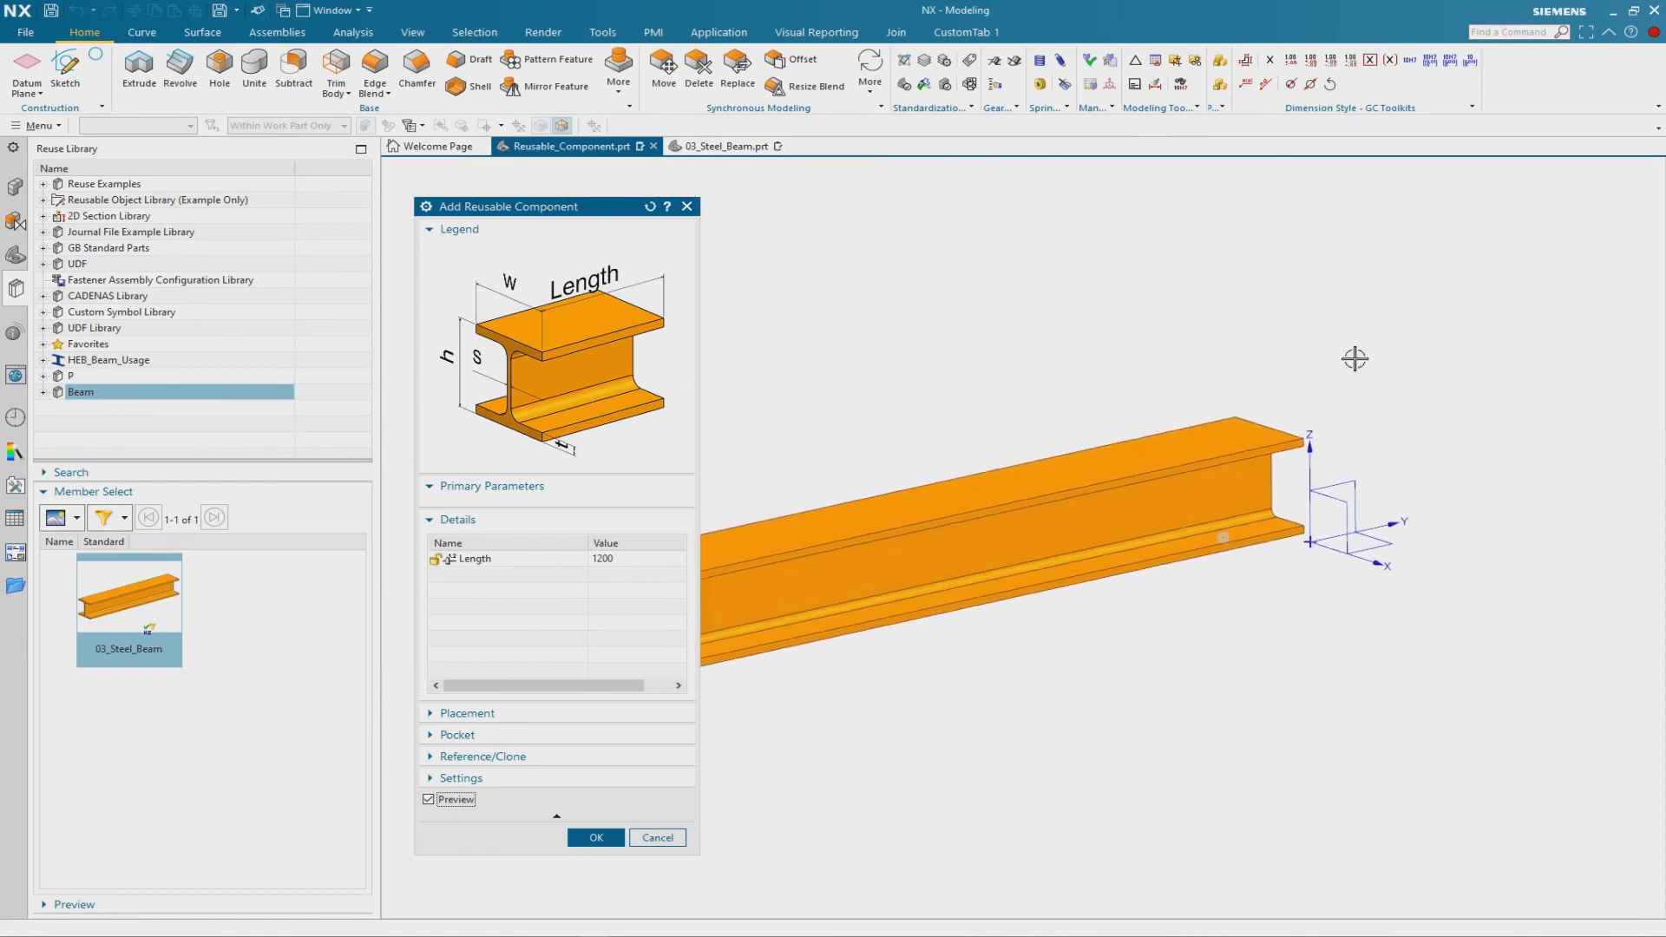
{"action": "left_click_drag", "start_coordinate": [570, 214], "coordinate": [765, 198]}
{"action": "middle_click_drag", "start_coordinate": [1119, 473], "coordinate": [1060, 283]}
{"action": "left_click_drag", "start_coordinate": [764, 190], "coordinate": [628, 205]}
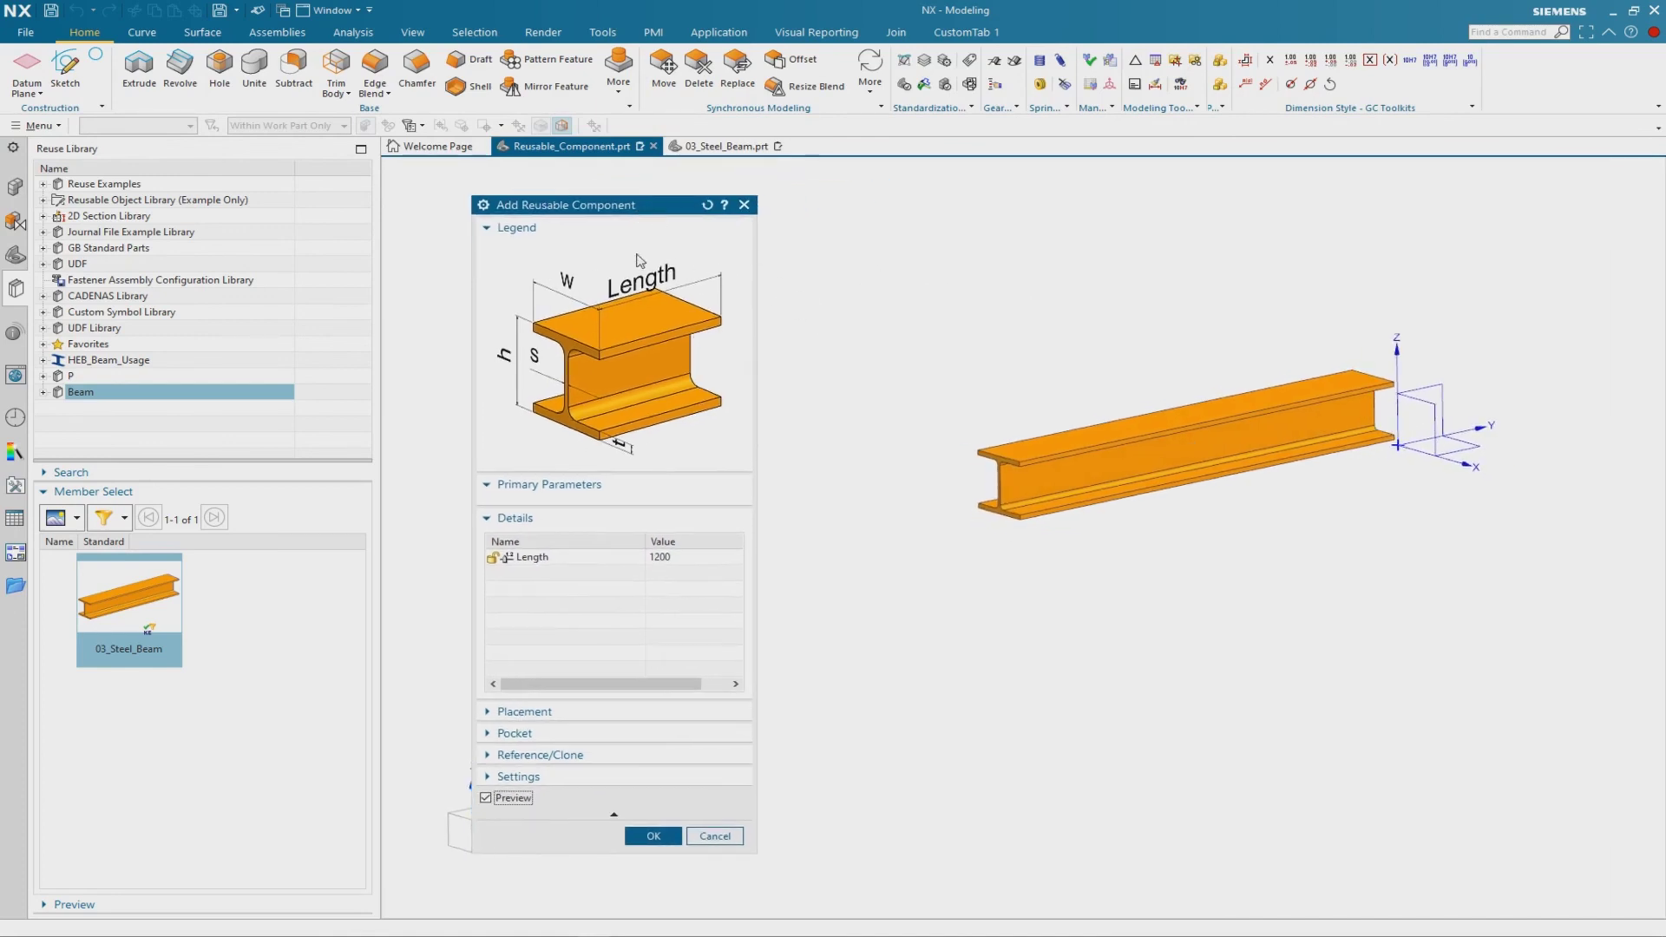
Show the Length slider and try values 1500, 2000, 2500 and 3000
{"action": "left_click", "coordinate": [527, 560]}
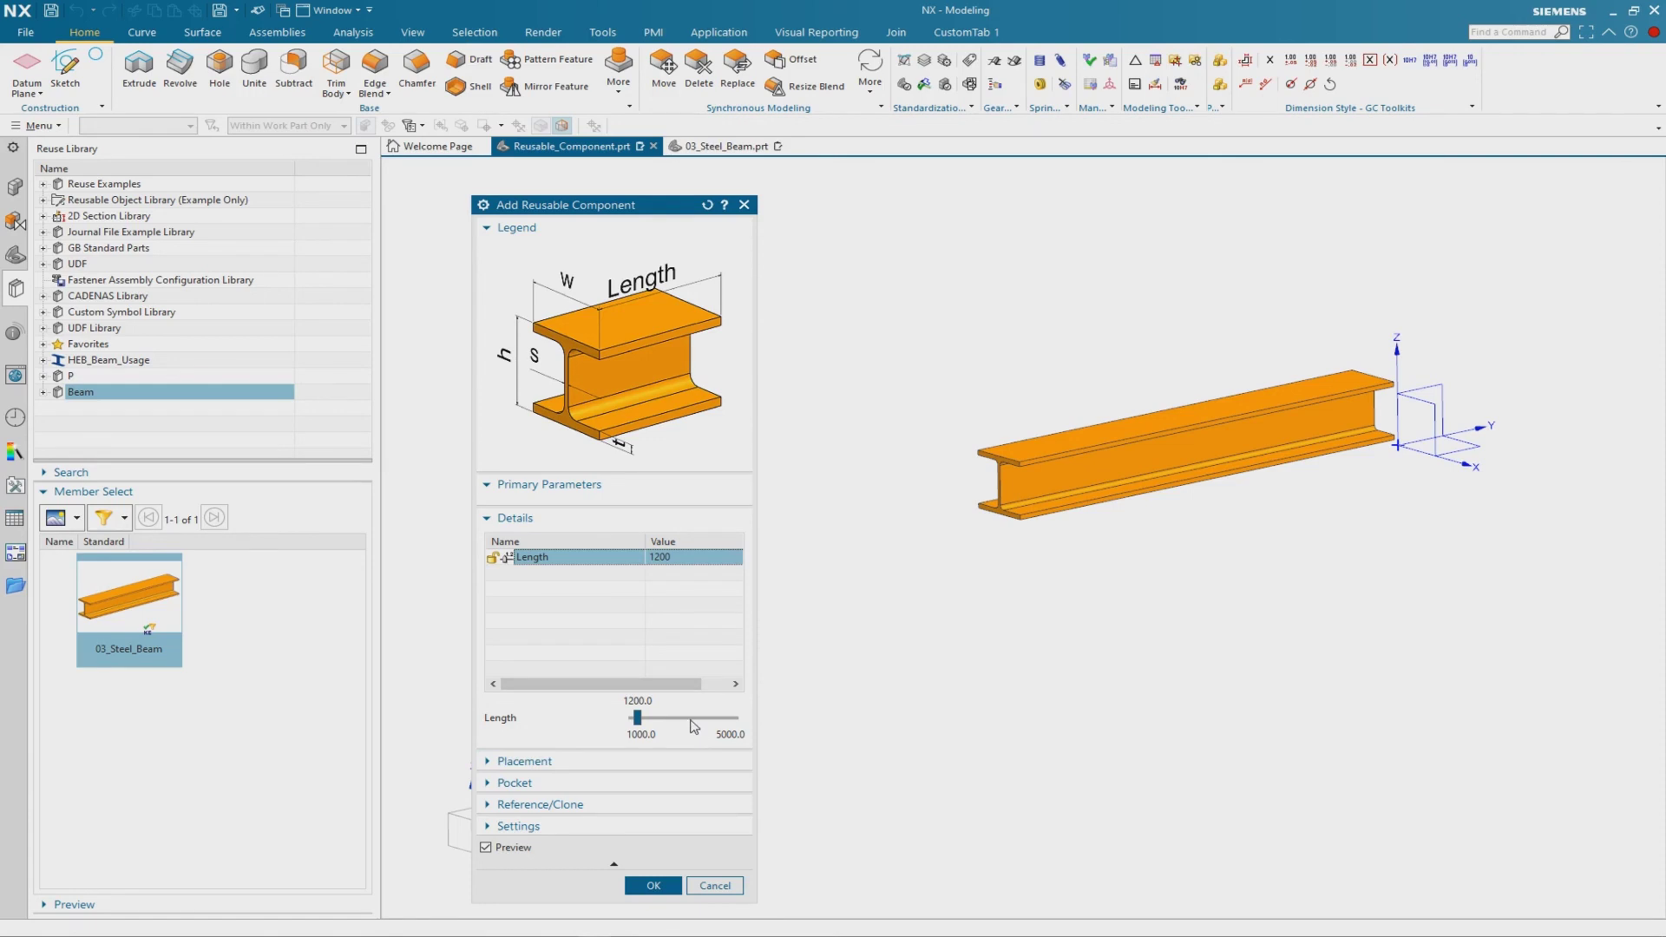
{"action": "left_click", "coordinate": [691, 719]}
{"action": "left_click", "coordinate": [694, 726]}
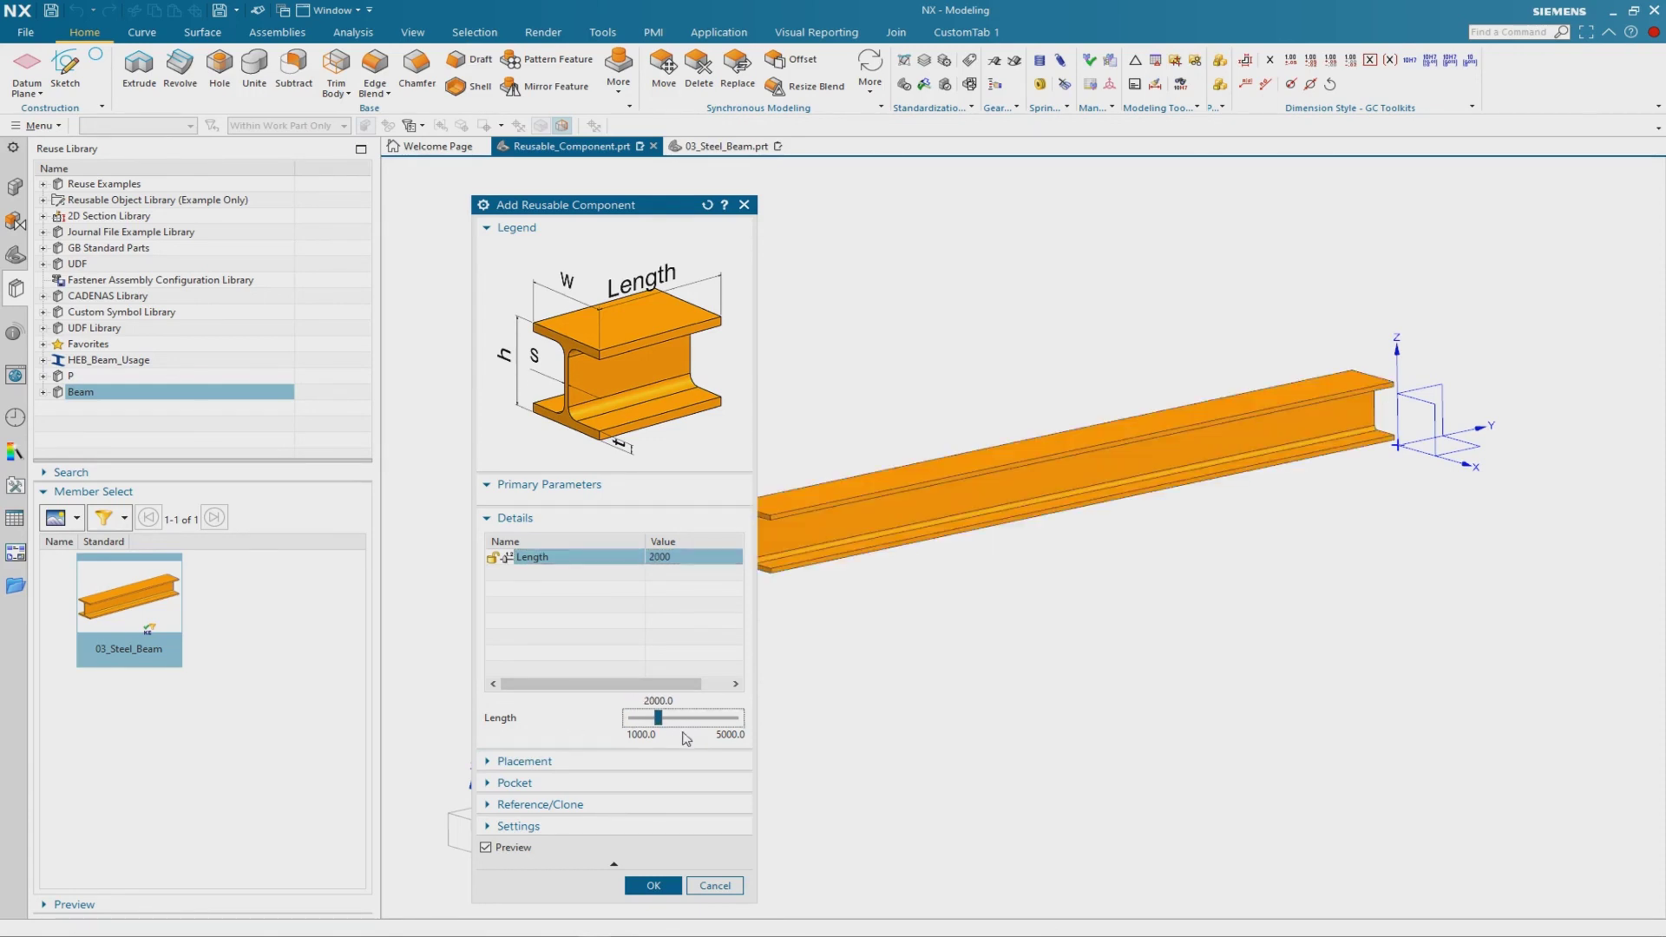
{"action": "left_click", "coordinate": [704, 723]}
{"action": "left_click", "coordinate": [731, 721]}
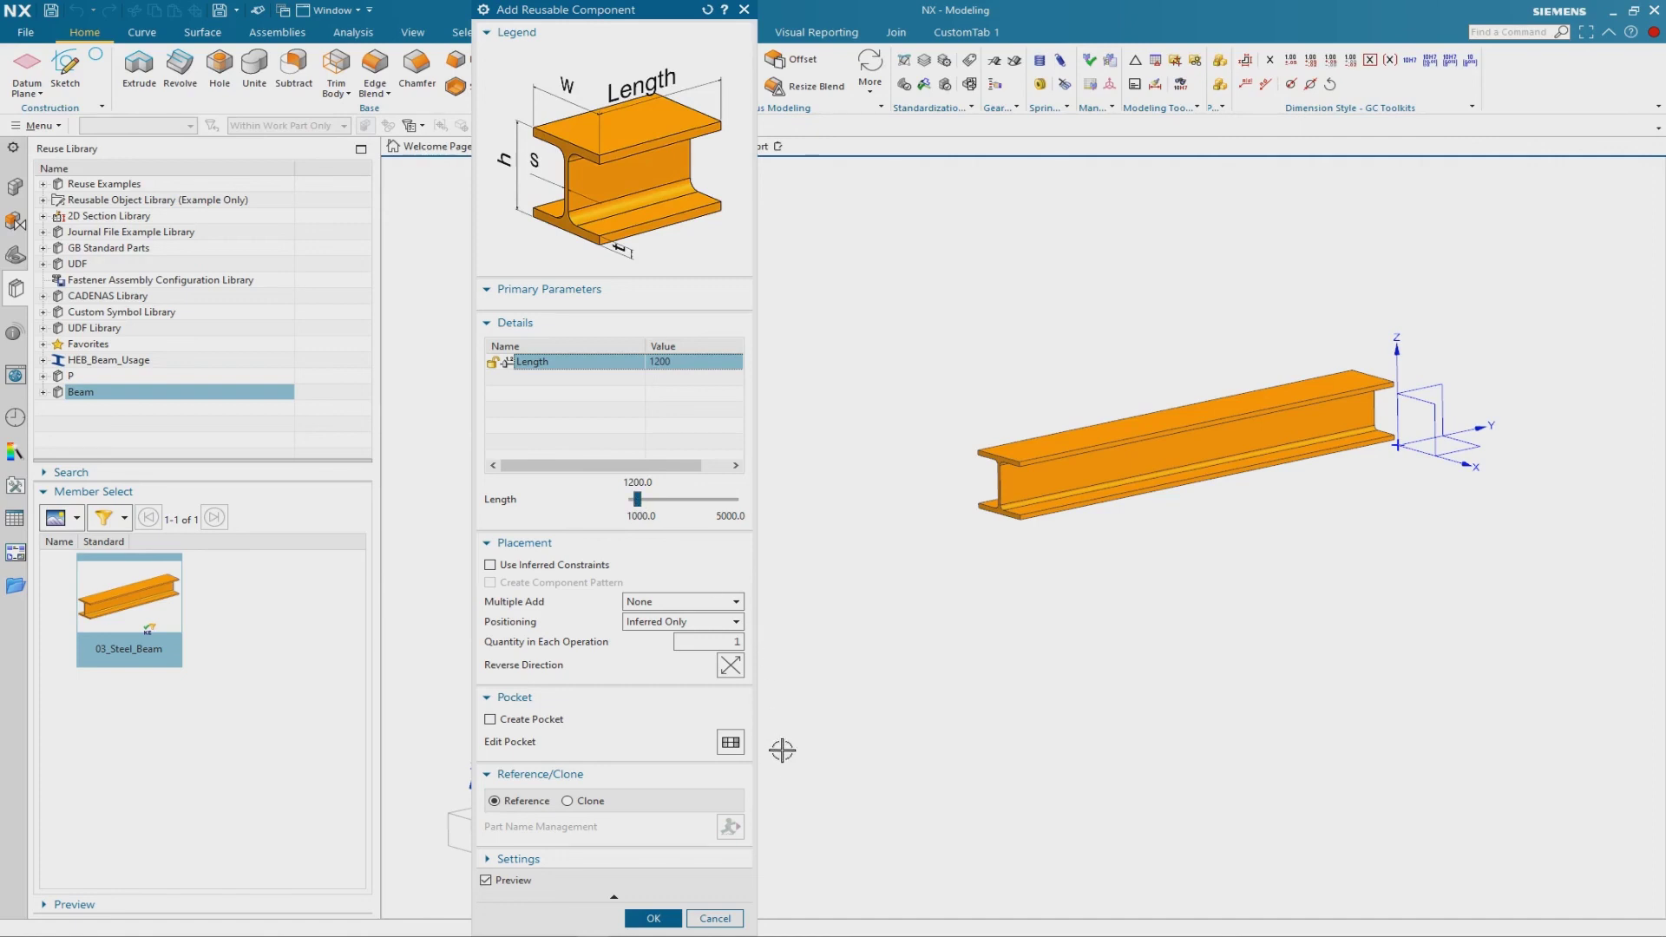
Collapse the Placement, Pocket and Reference/Clone sections of the dialog
{"action": "left_click", "coordinate": [501, 542]}
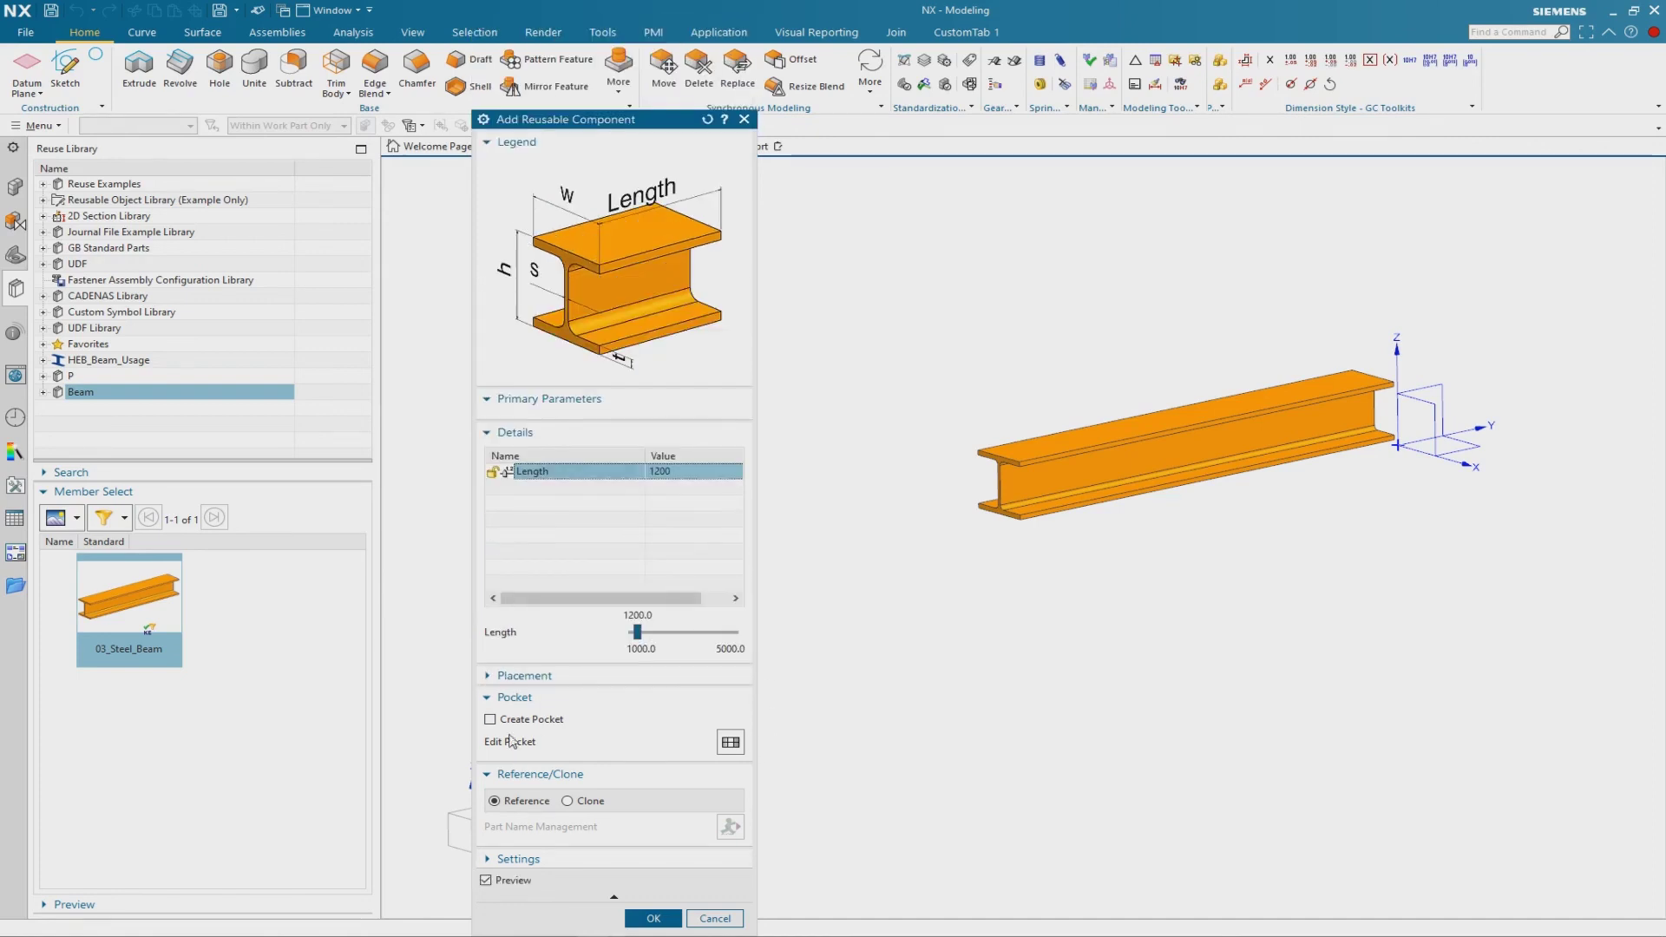
{"action": "left_click", "coordinate": [495, 699]}
{"action": "left_click_drag", "start_coordinate": [601, 179], "coordinate": [704, 188]}
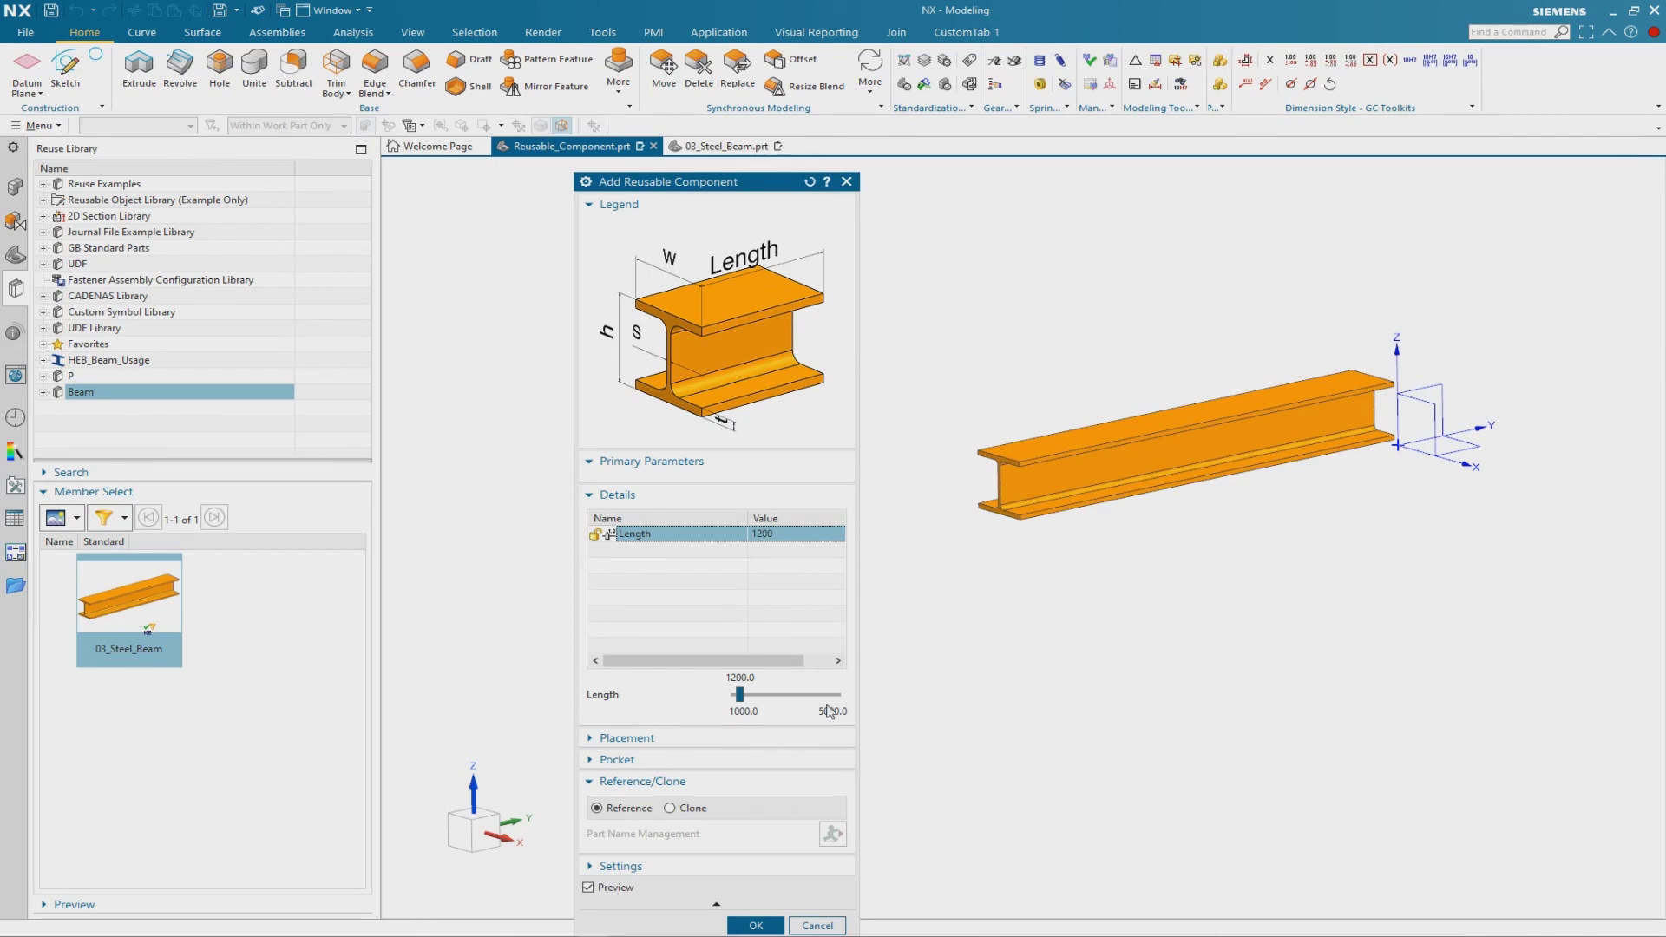
{"action": "left_click", "coordinate": [642, 781]}
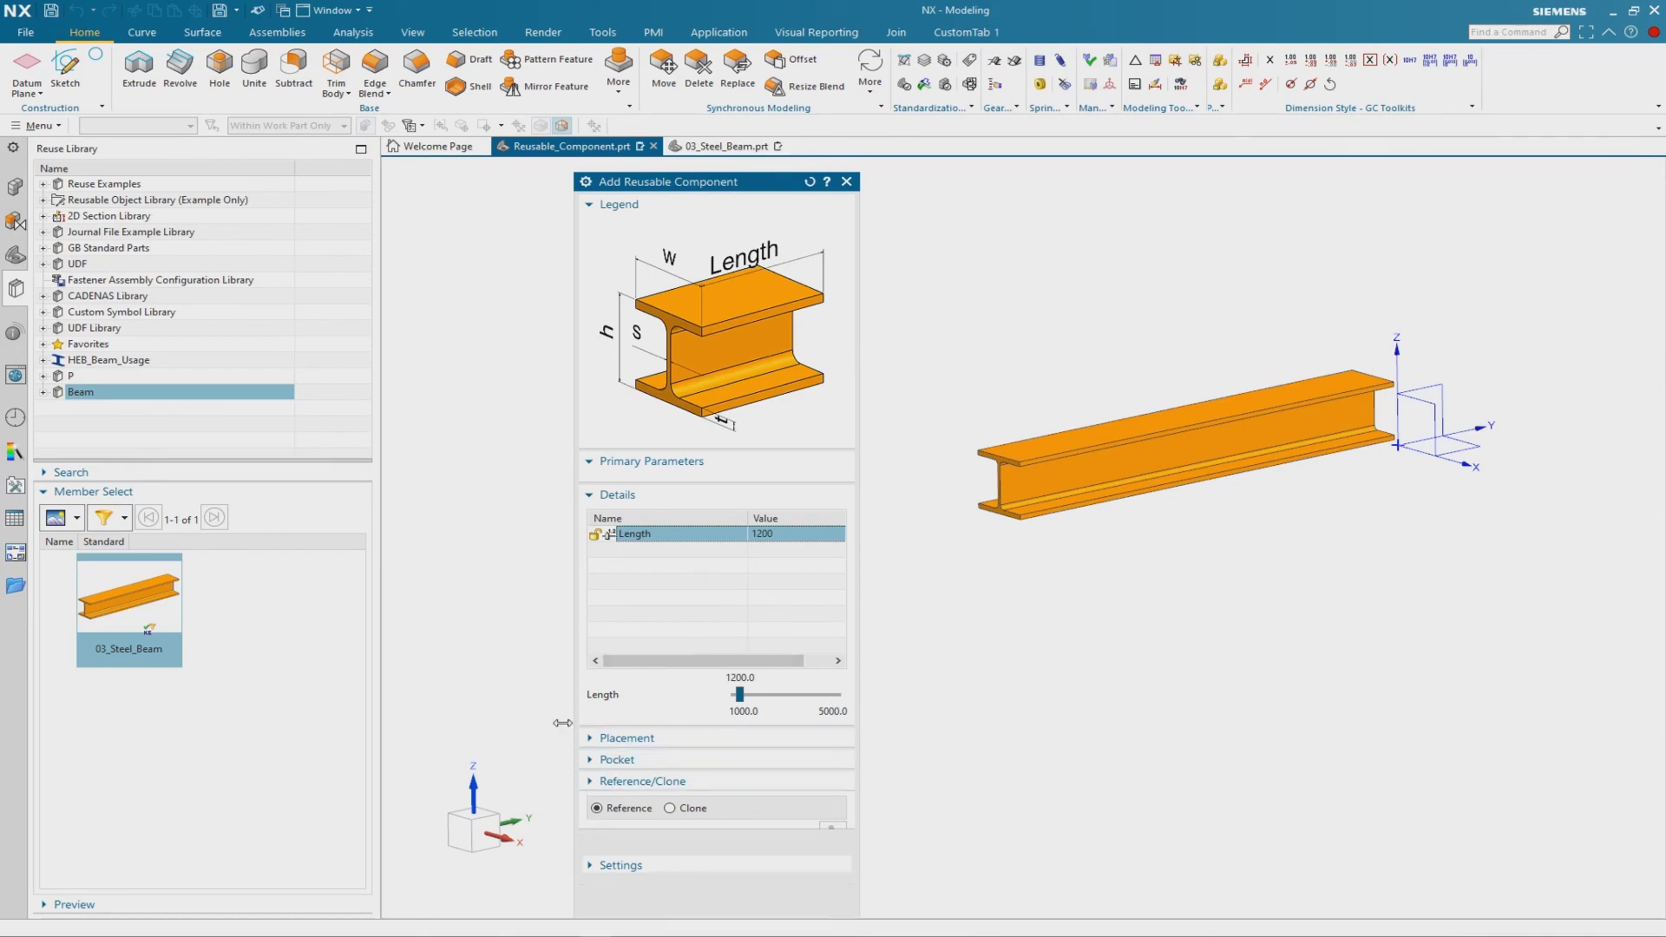
{"action": "left_click_drag", "start_coordinate": [670, 175], "coordinate": [697, 177]}
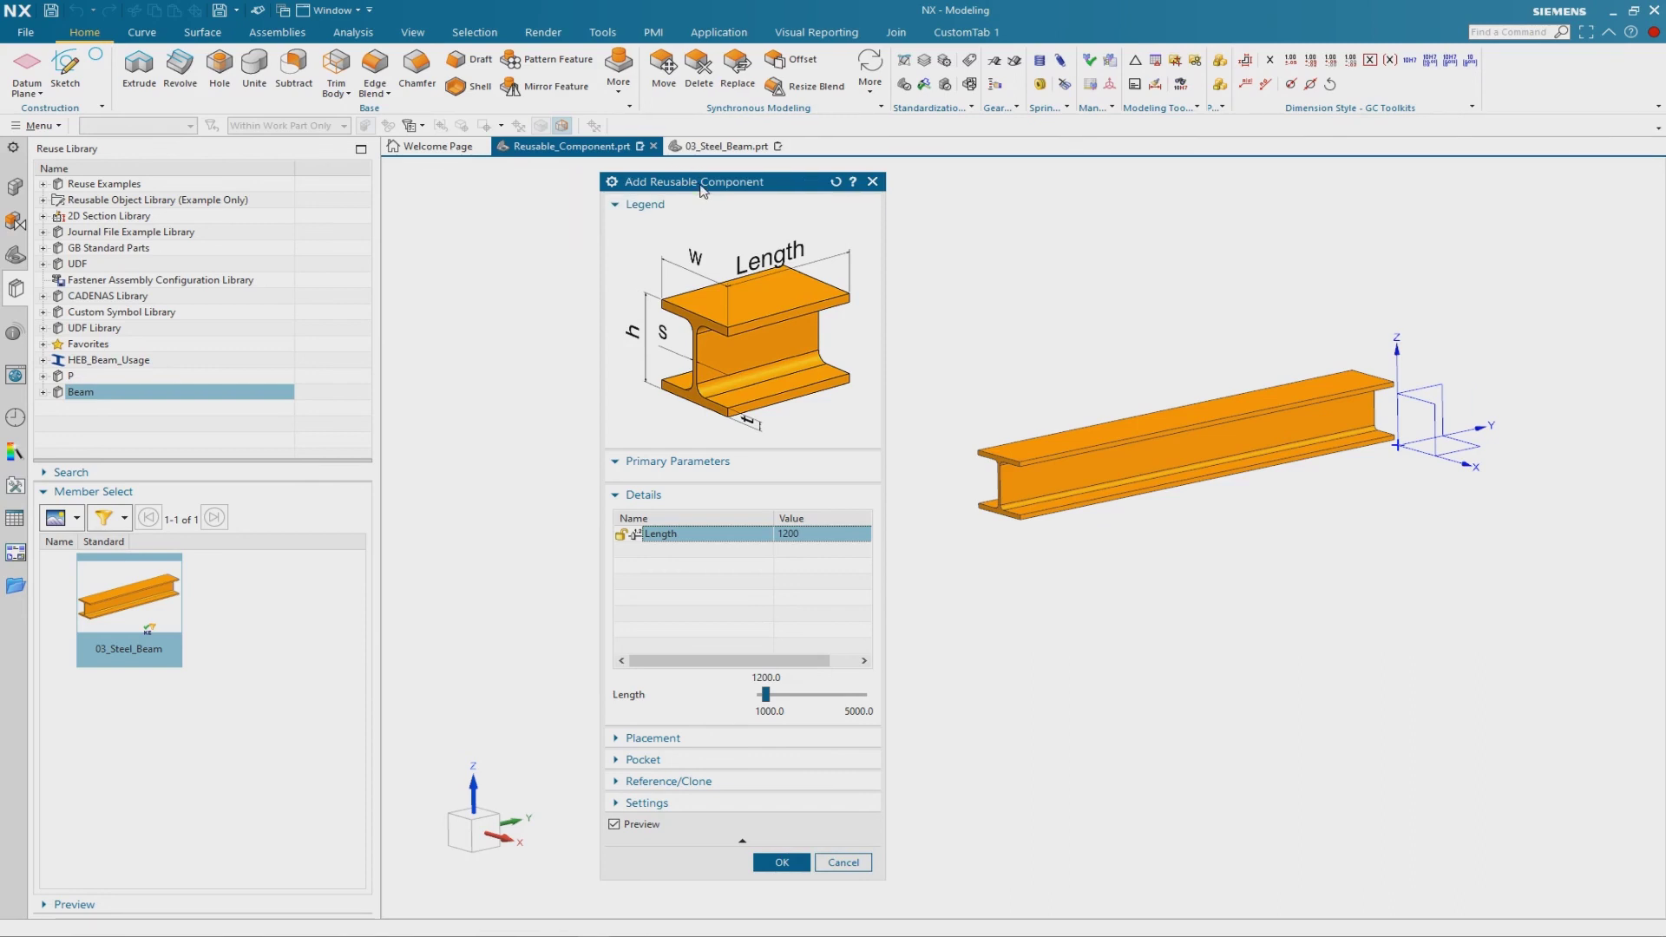